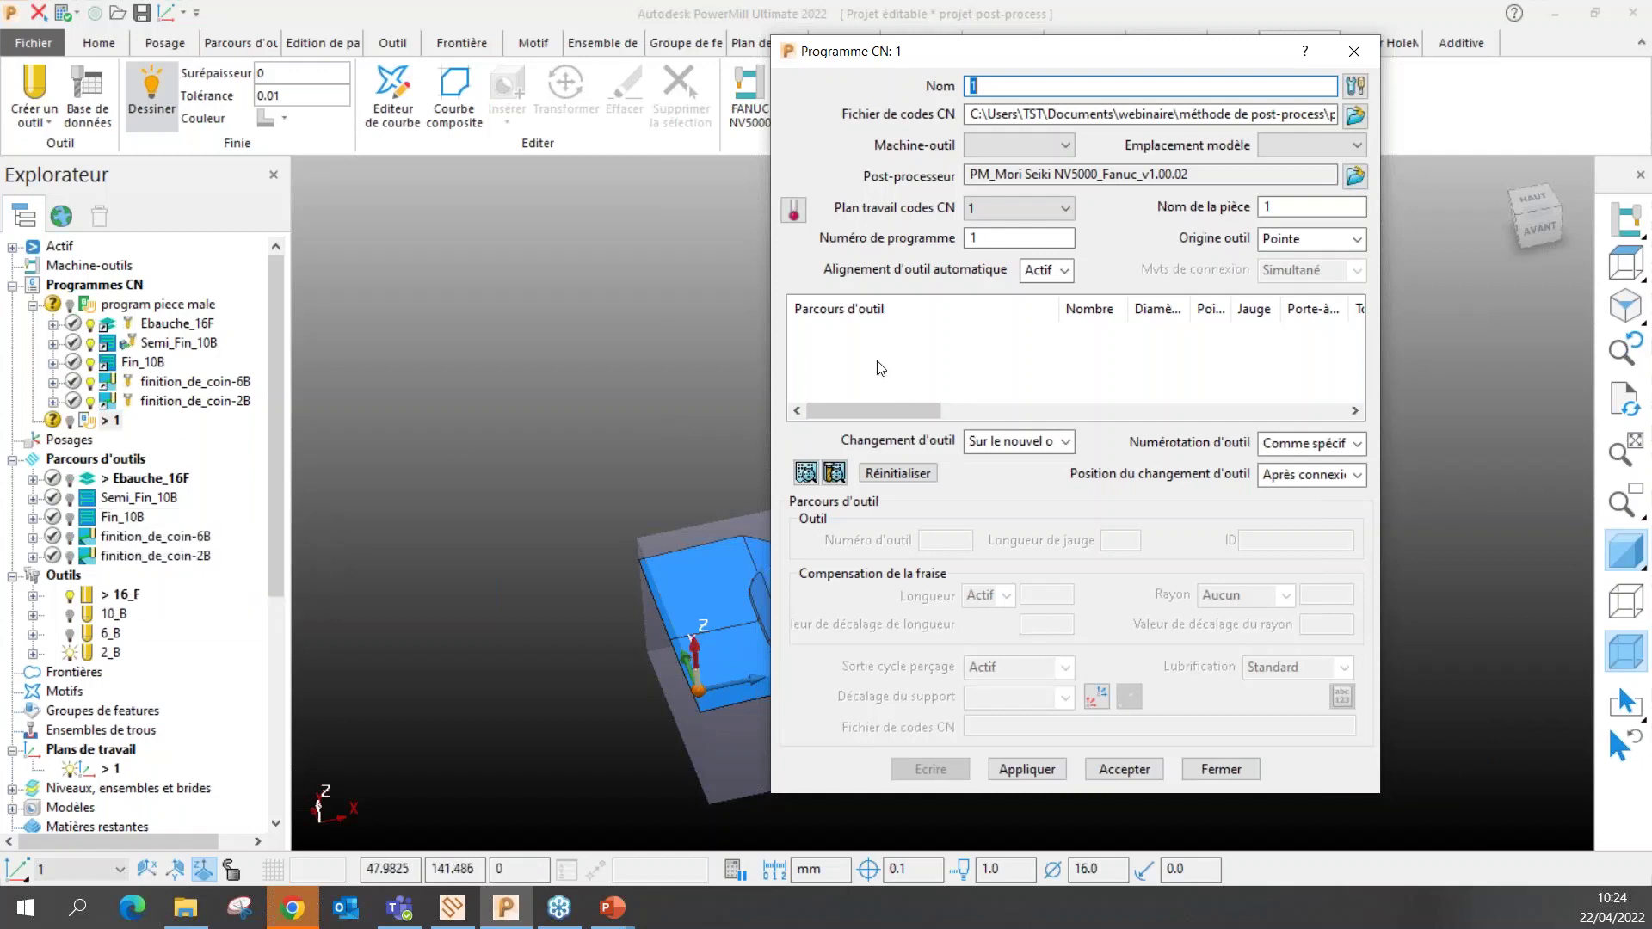
Add the Ebauche_16F toolpath to NC program 1
{"action": "left_click", "coordinate": [105, 480]}
{"action": "left_click", "coordinate": [114, 506], "text": "shift"}
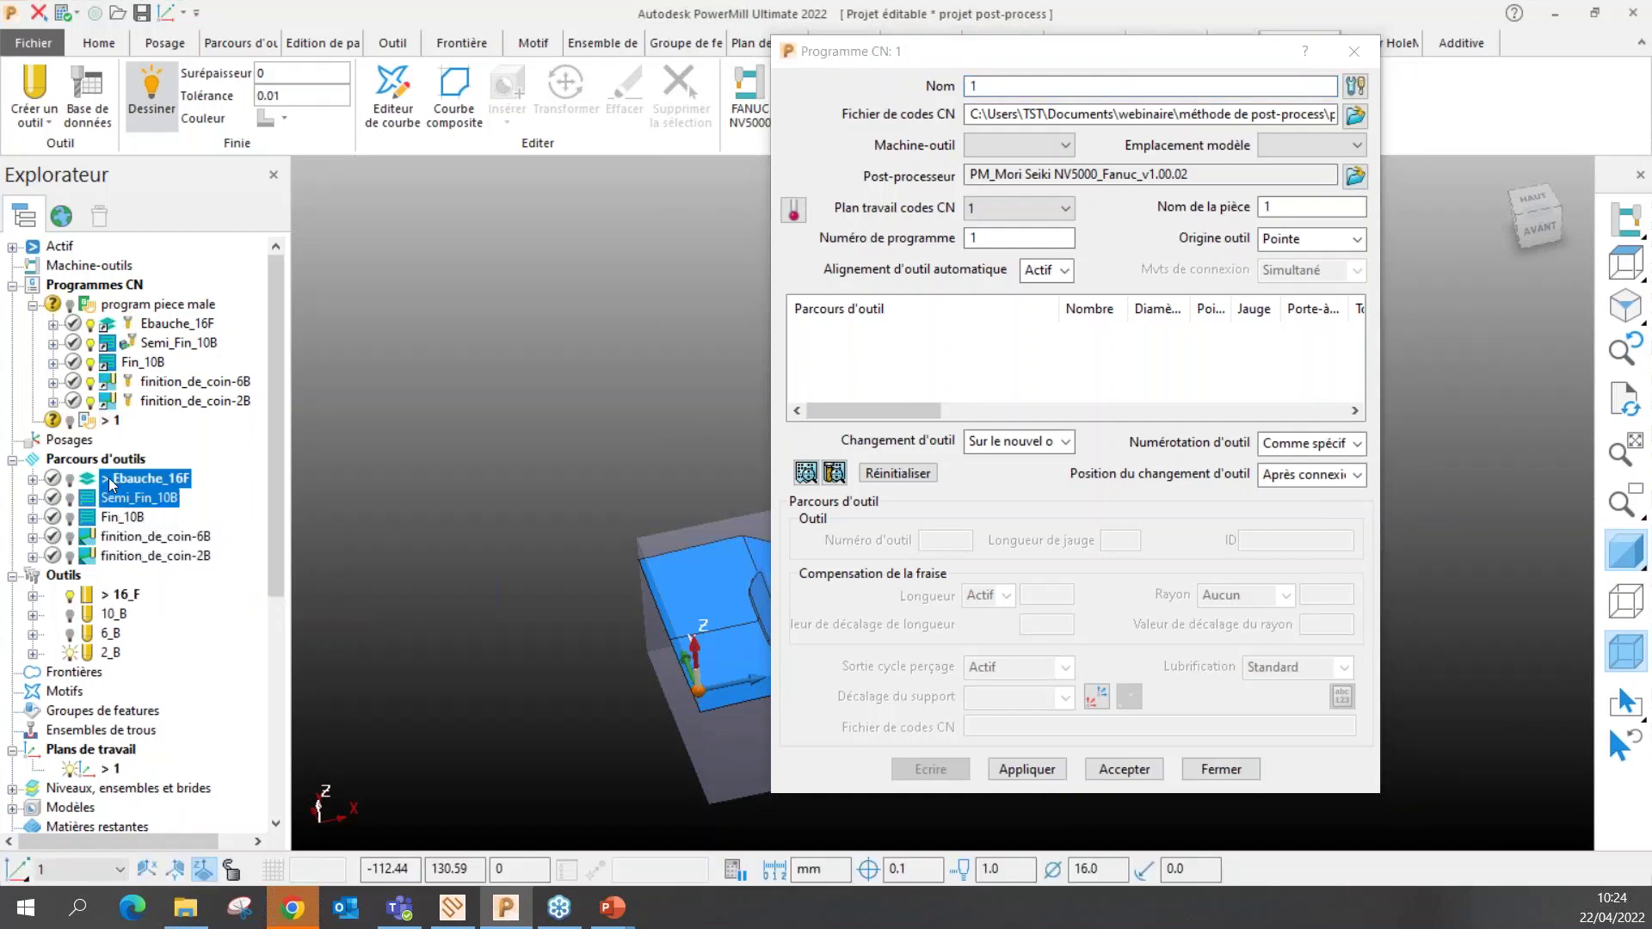
{"action": "left_click", "coordinate": [112, 482]}
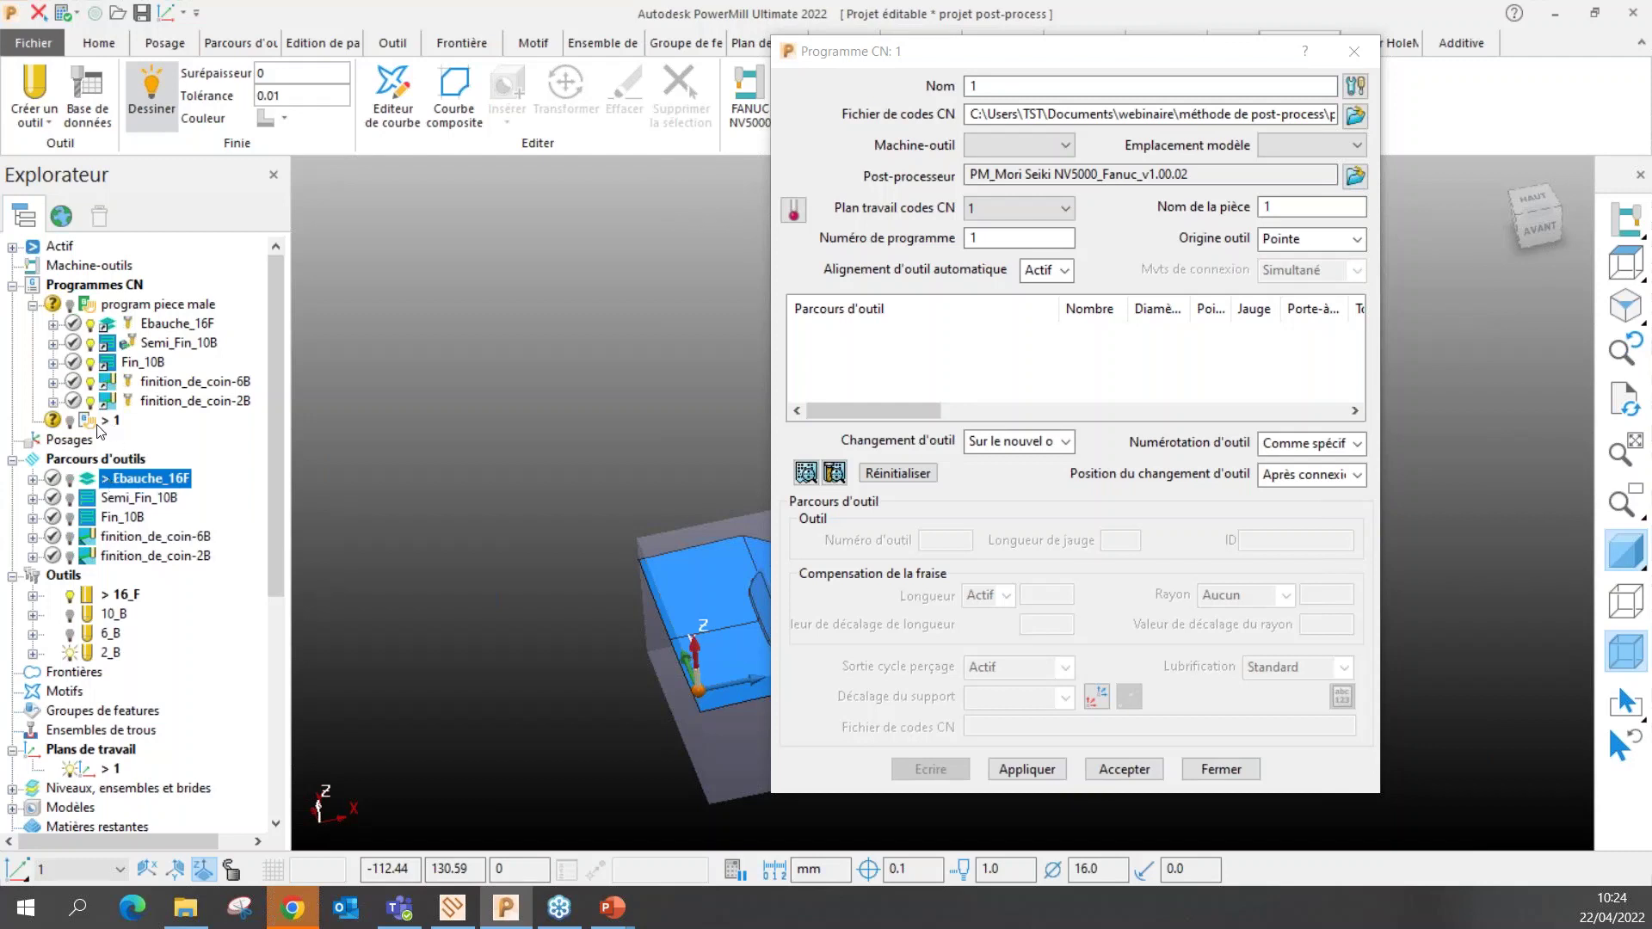
{"action": "left_click", "coordinate": [108, 482]}
{"action": "left_click", "coordinate": [120, 517], "text": "ctrl"}
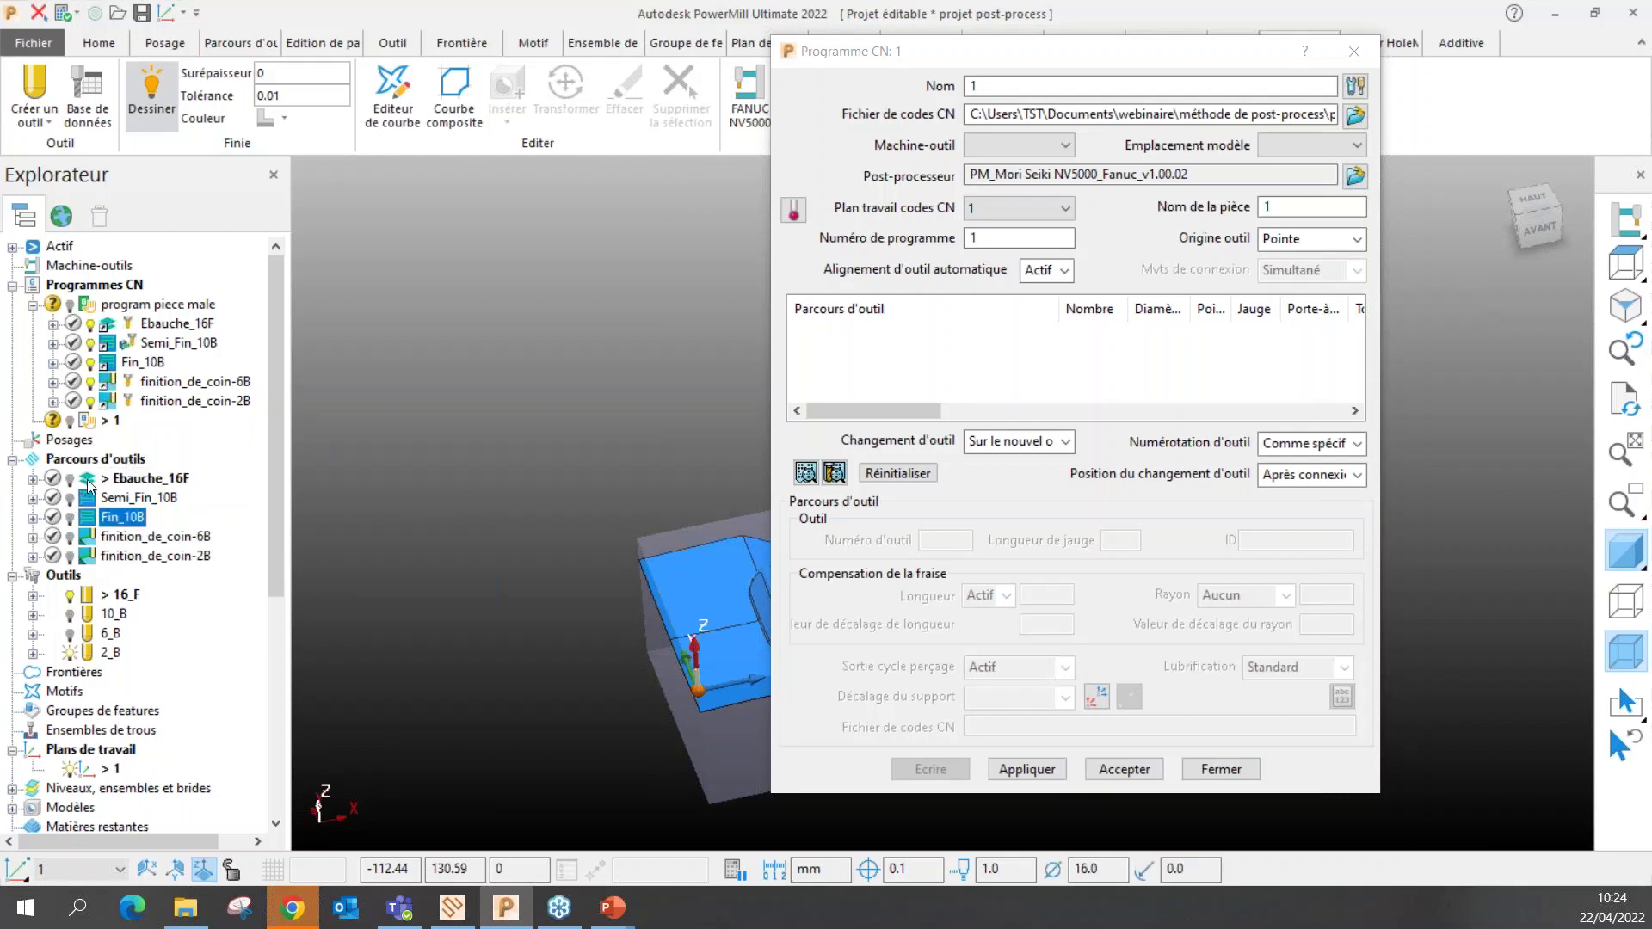
{"action": "left_click_drag", "start_coordinate": [105, 480], "coordinate": [110, 420]}
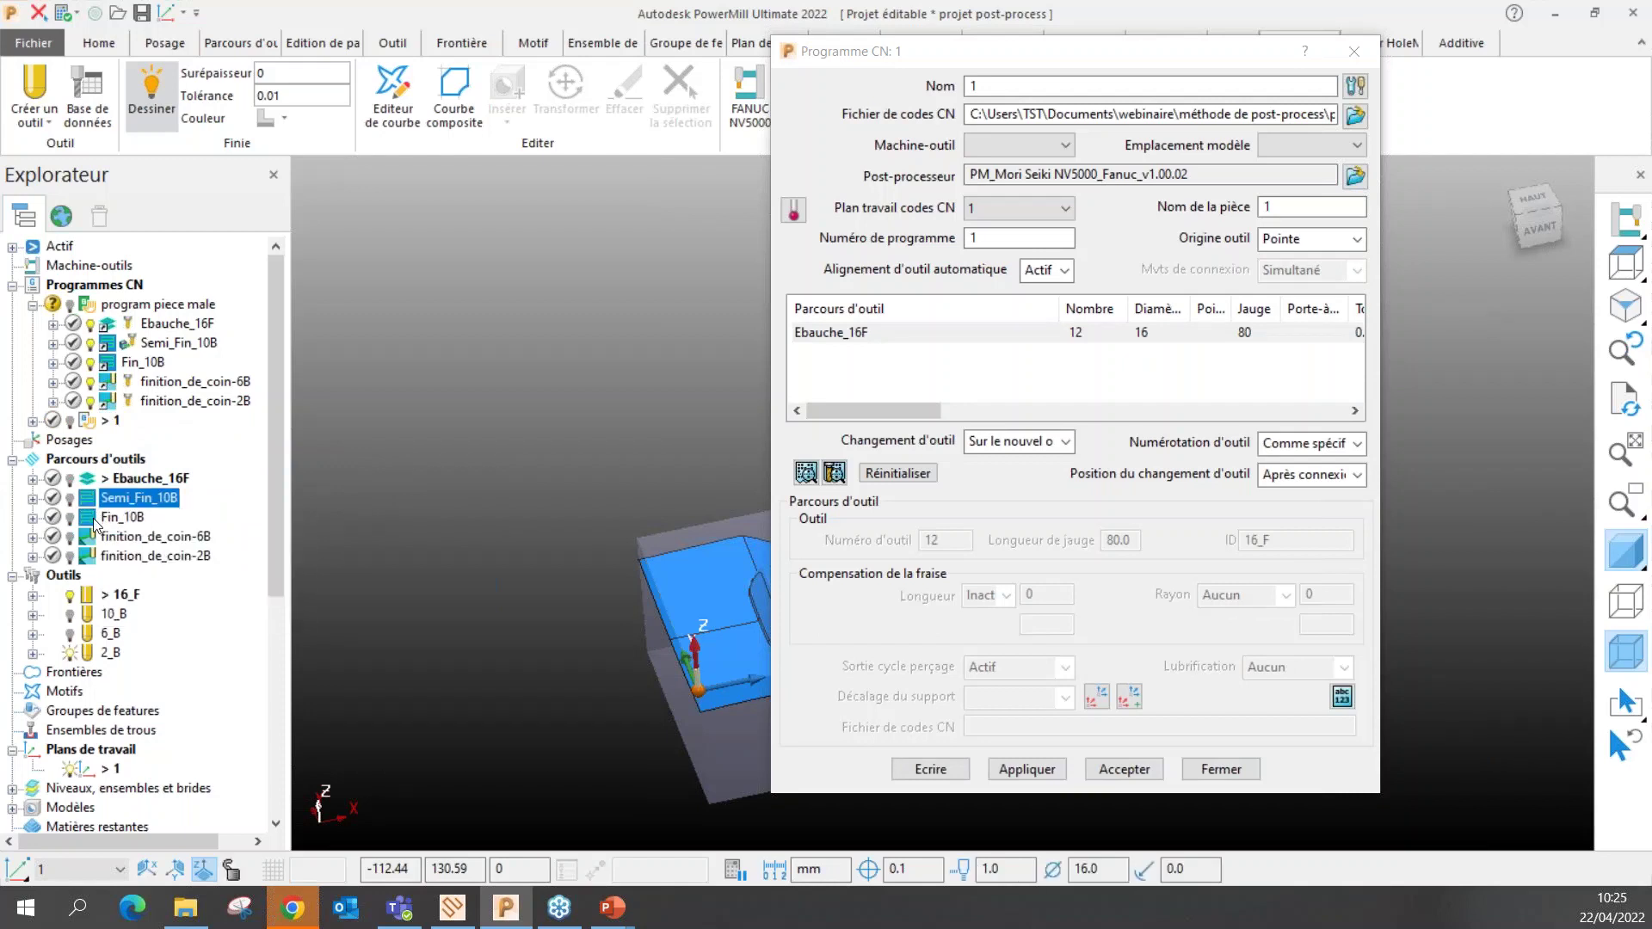
Add the Semi_Fin_10B, Fin_10B, finition_de_coin-6B and finition_de_coin-2B toolpaths to NC program 1 together
{"action": "left_click", "coordinate": [97, 538], "text": "ctrl"}
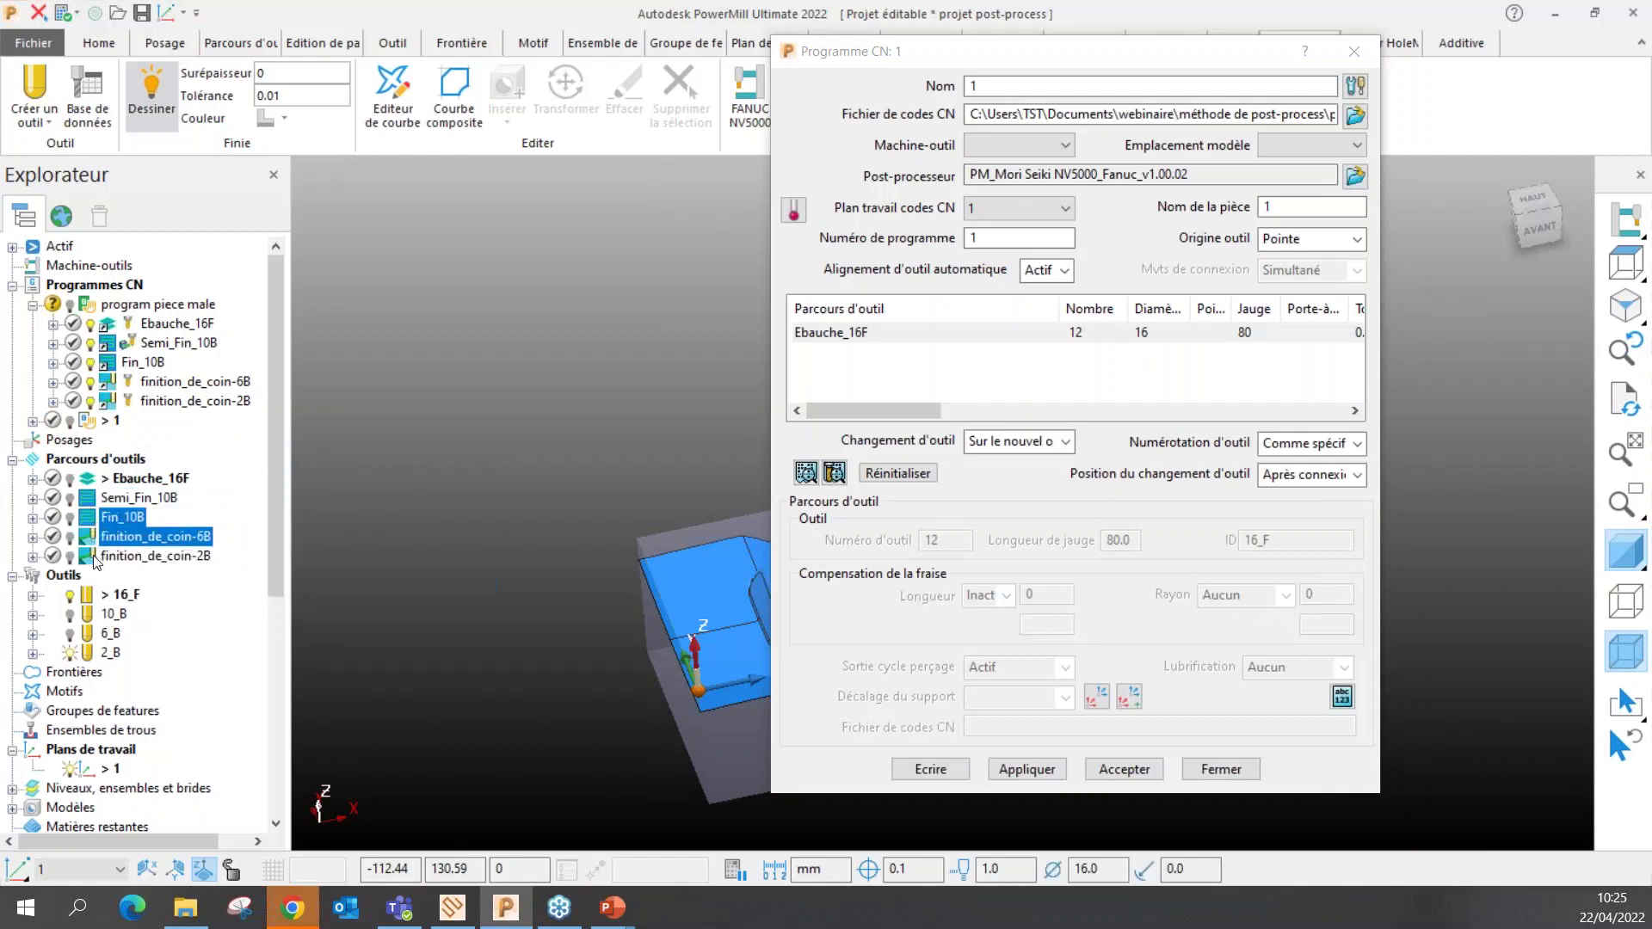
{"action": "left_click", "coordinate": [97, 557], "text": "ctrl"}
{"action": "left_click", "coordinate": [98, 495], "text": "ctrl"}
{"action": "left_click_drag", "start_coordinate": [98, 496], "coordinate": [117, 426]}
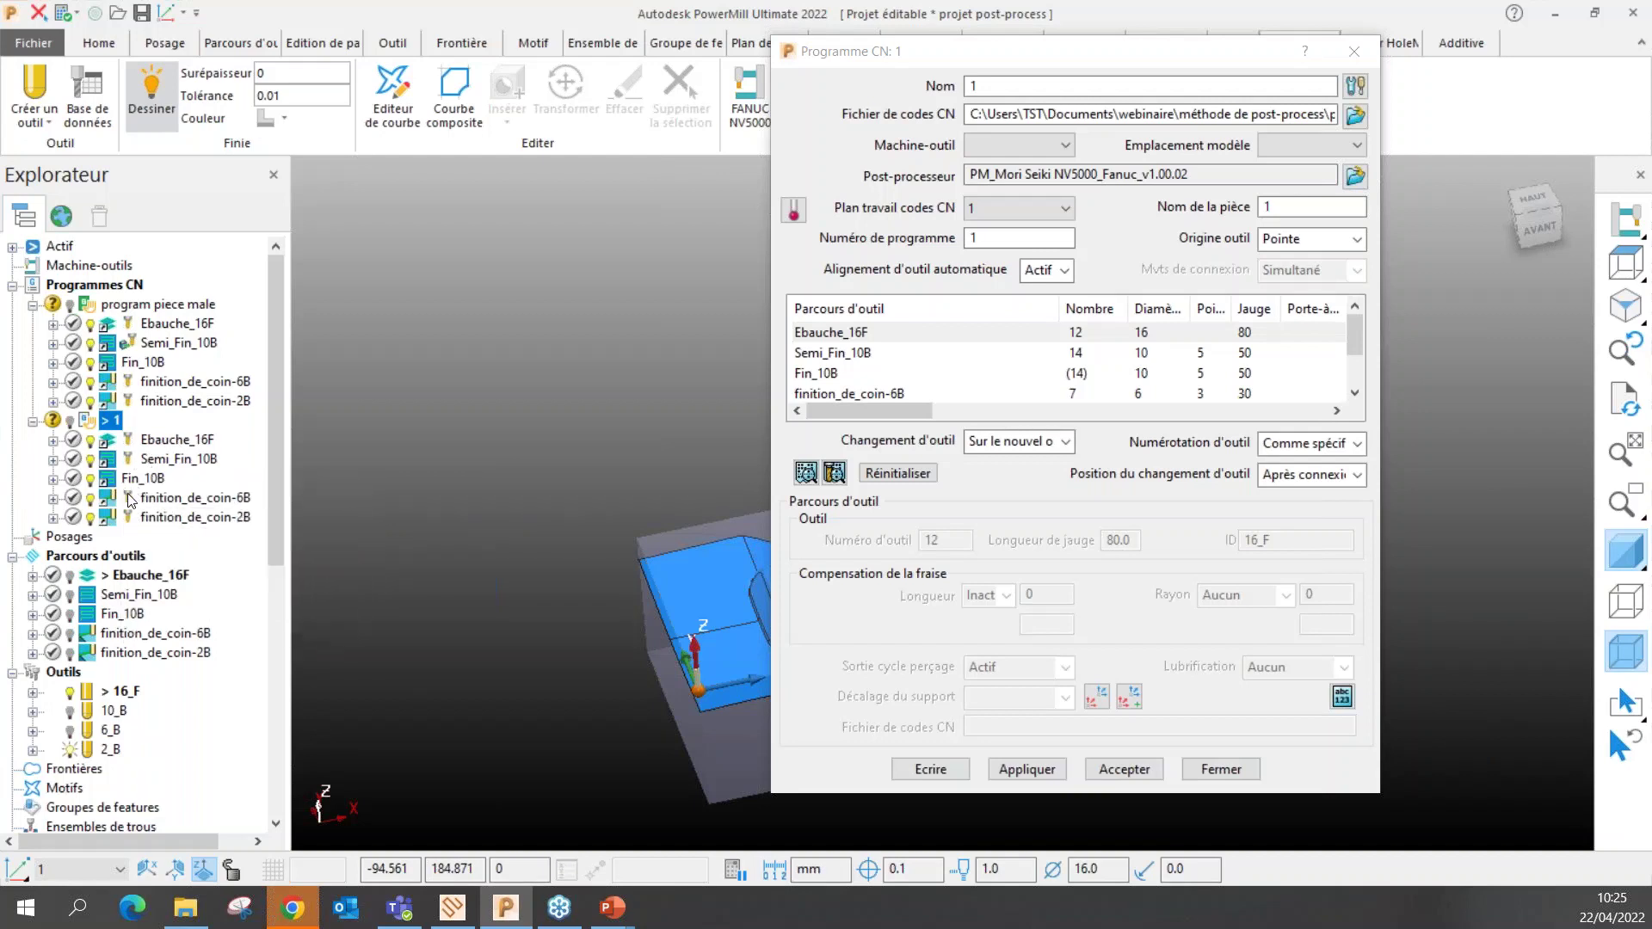
{"action": "mouse_move", "coordinate": [129, 504]}
{"action": "left_mouse_down"}
{"action": "mouse_move", "coordinate": [151, 478]}
{"action": "mouse_move", "coordinate": [155, 503]}
{"action": "left_mouse_up"}
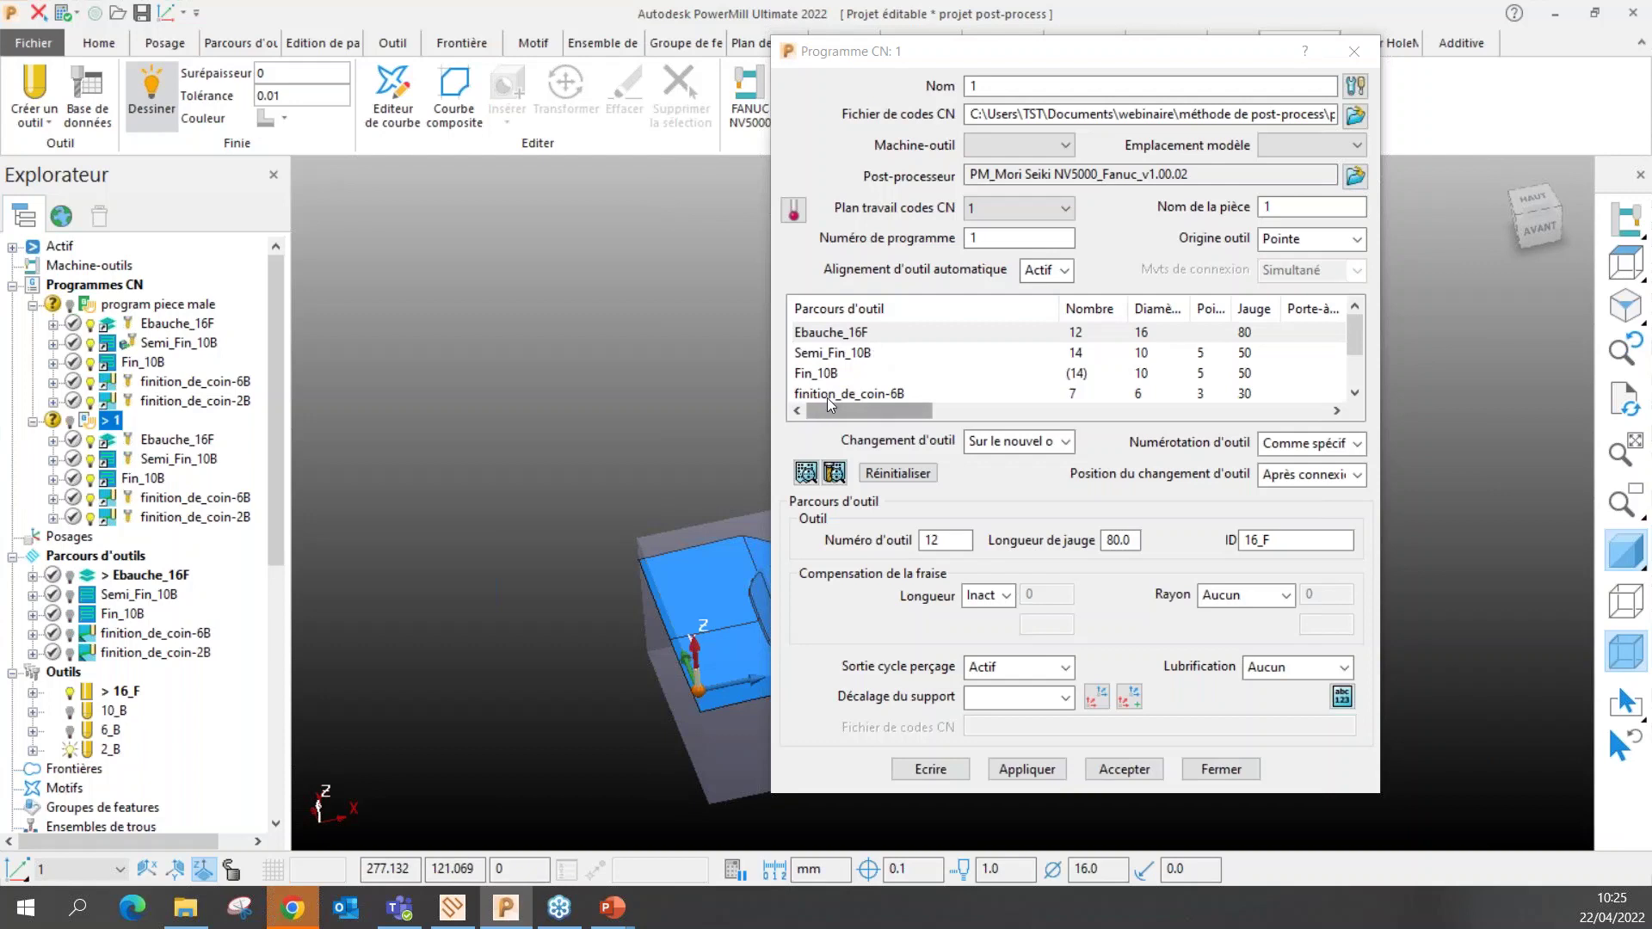
Examine the toolpath table of NC program 1, covering tolerances, feeds and speeds, and the tool settings of Ebauche_16F and Semi_Fin_10B
{"action": "left_click_drag", "start_coordinate": [852, 410], "coordinate": [944, 451]}
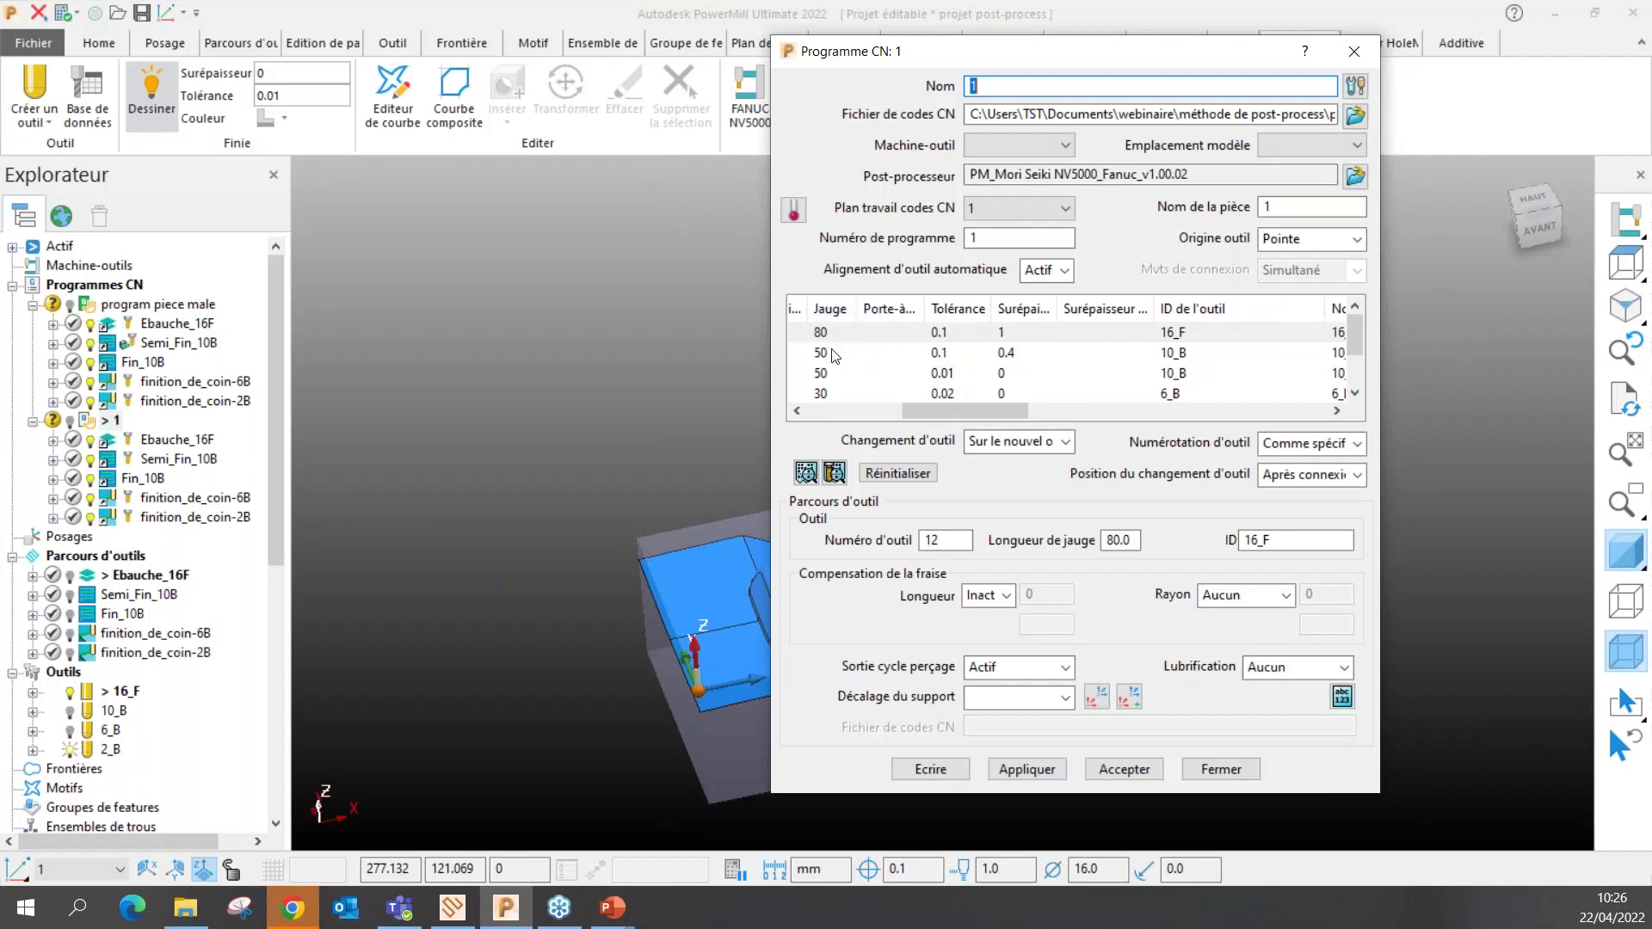
{"action": "left_click_drag", "start_coordinate": [928, 421], "coordinate": [1142, 475]}
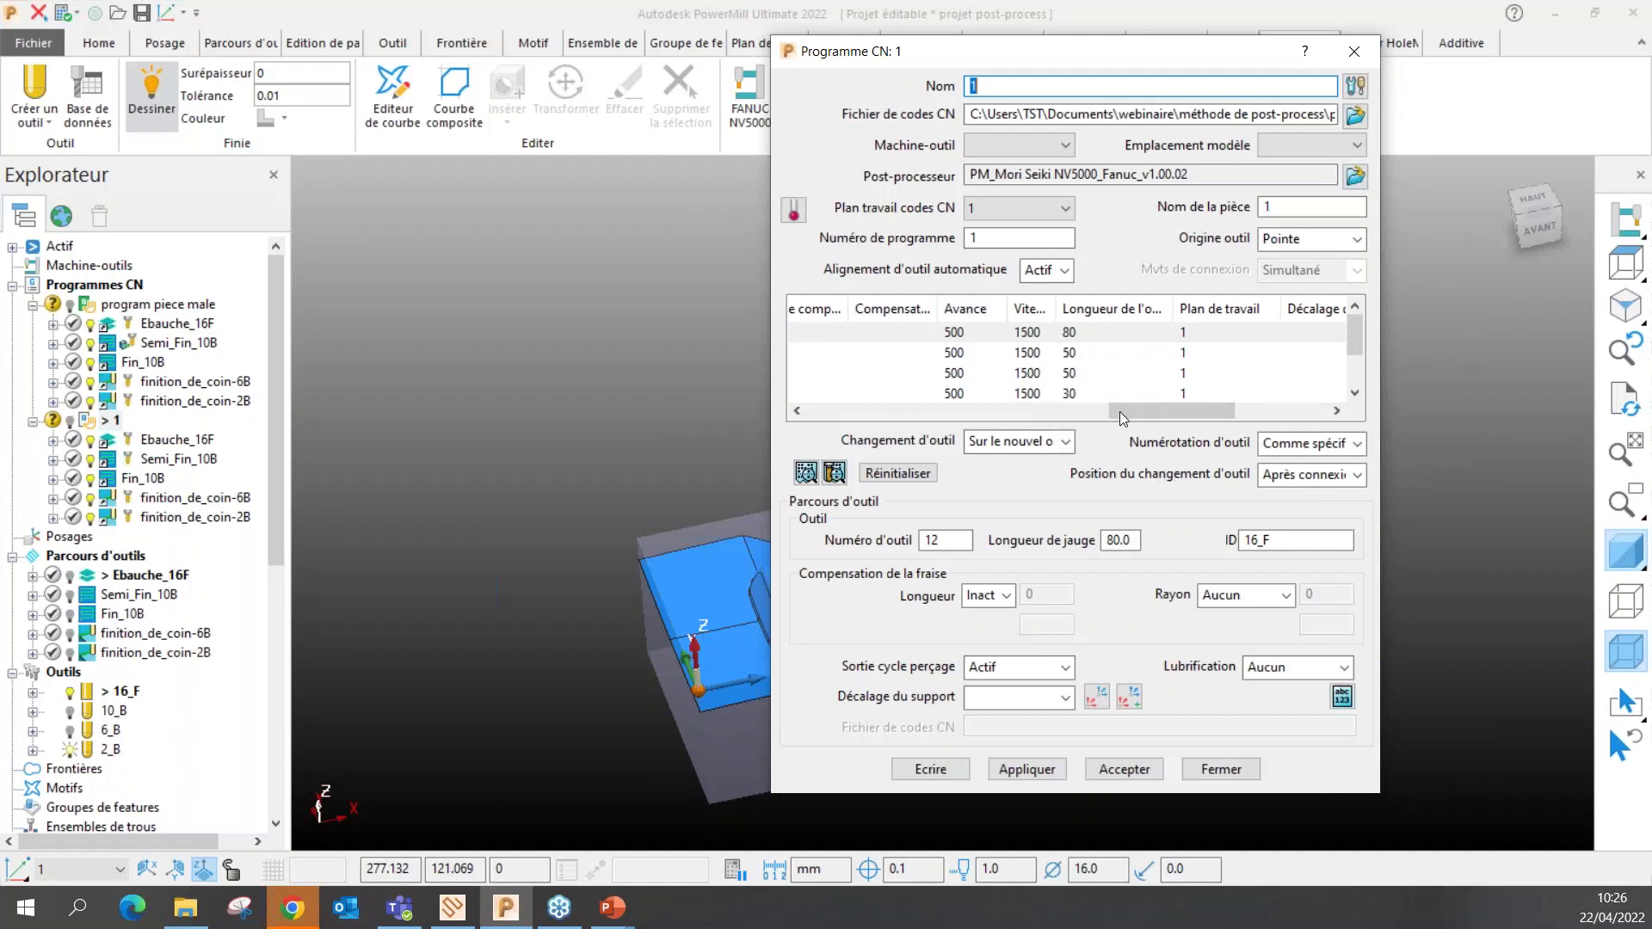
{"action": "left_click_drag", "start_coordinate": [1119, 411], "coordinate": [1143, 444]}
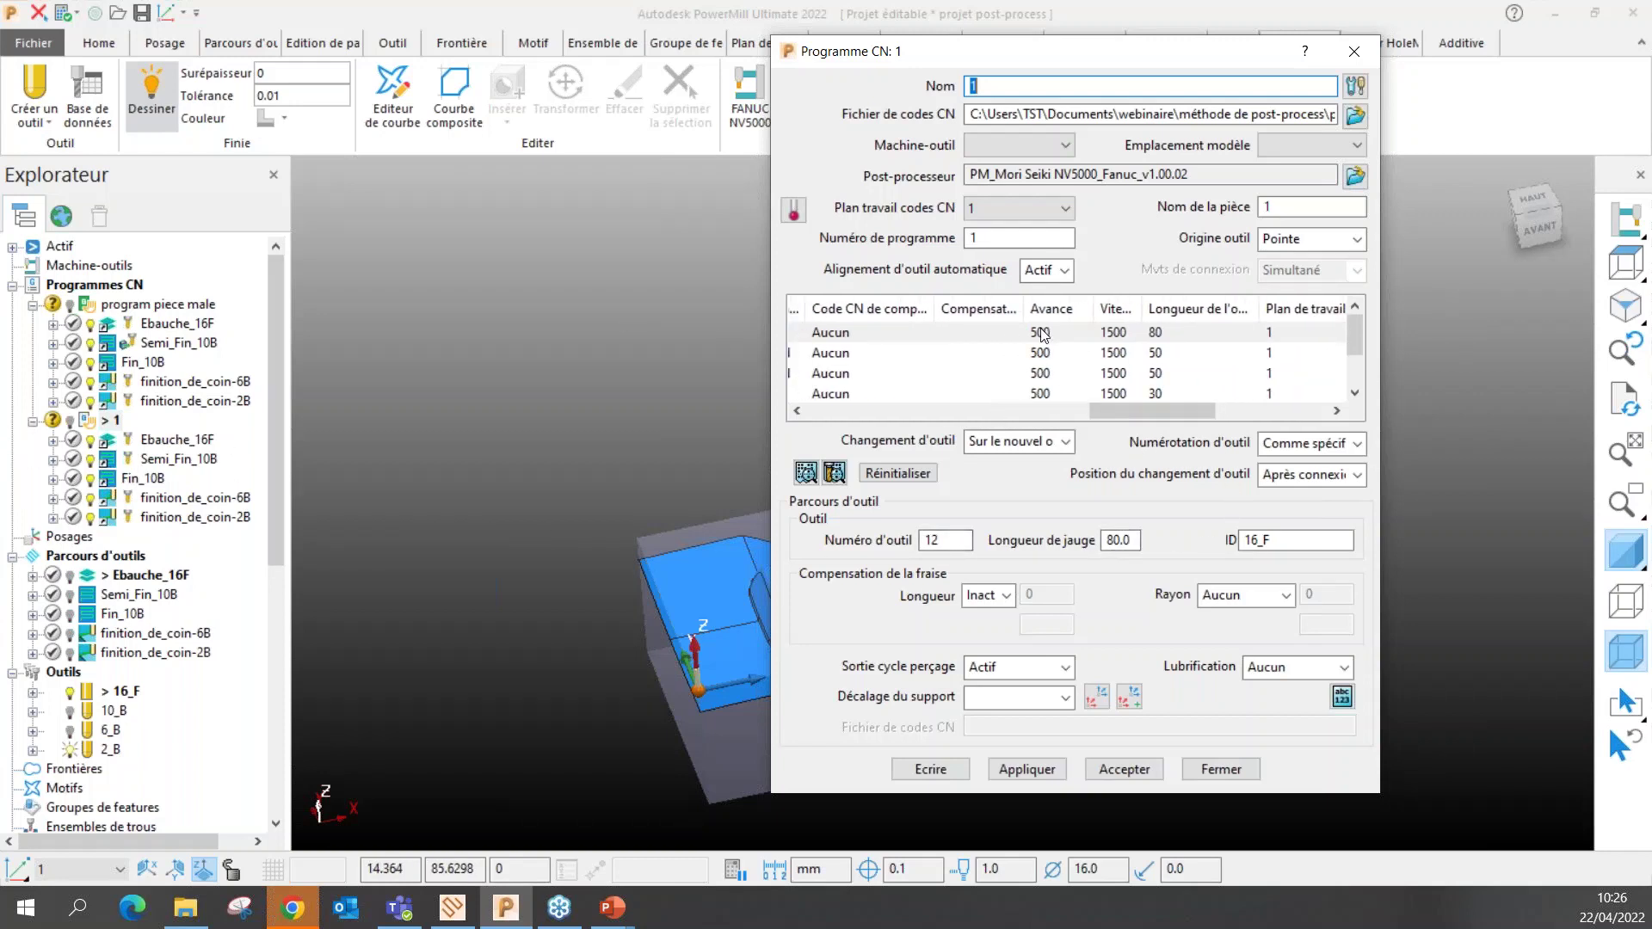
{"action": "left_click_drag", "start_coordinate": [1133, 402], "coordinate": [860, 444]}
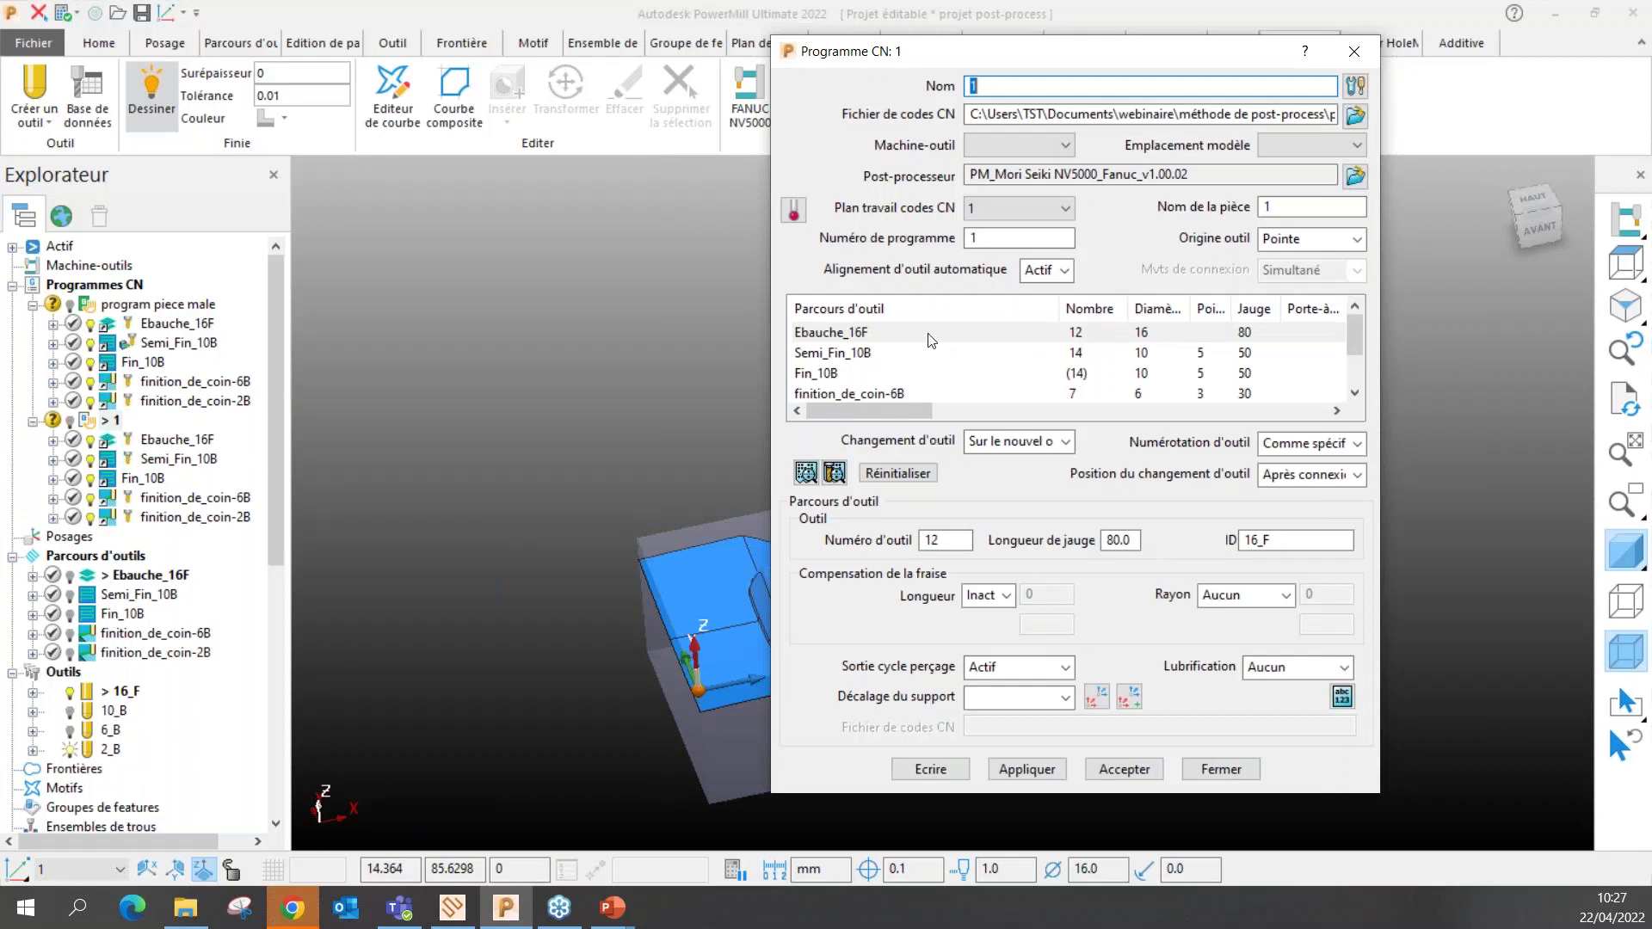
{"action": "left_click", "coordinate": [1074, 349]}
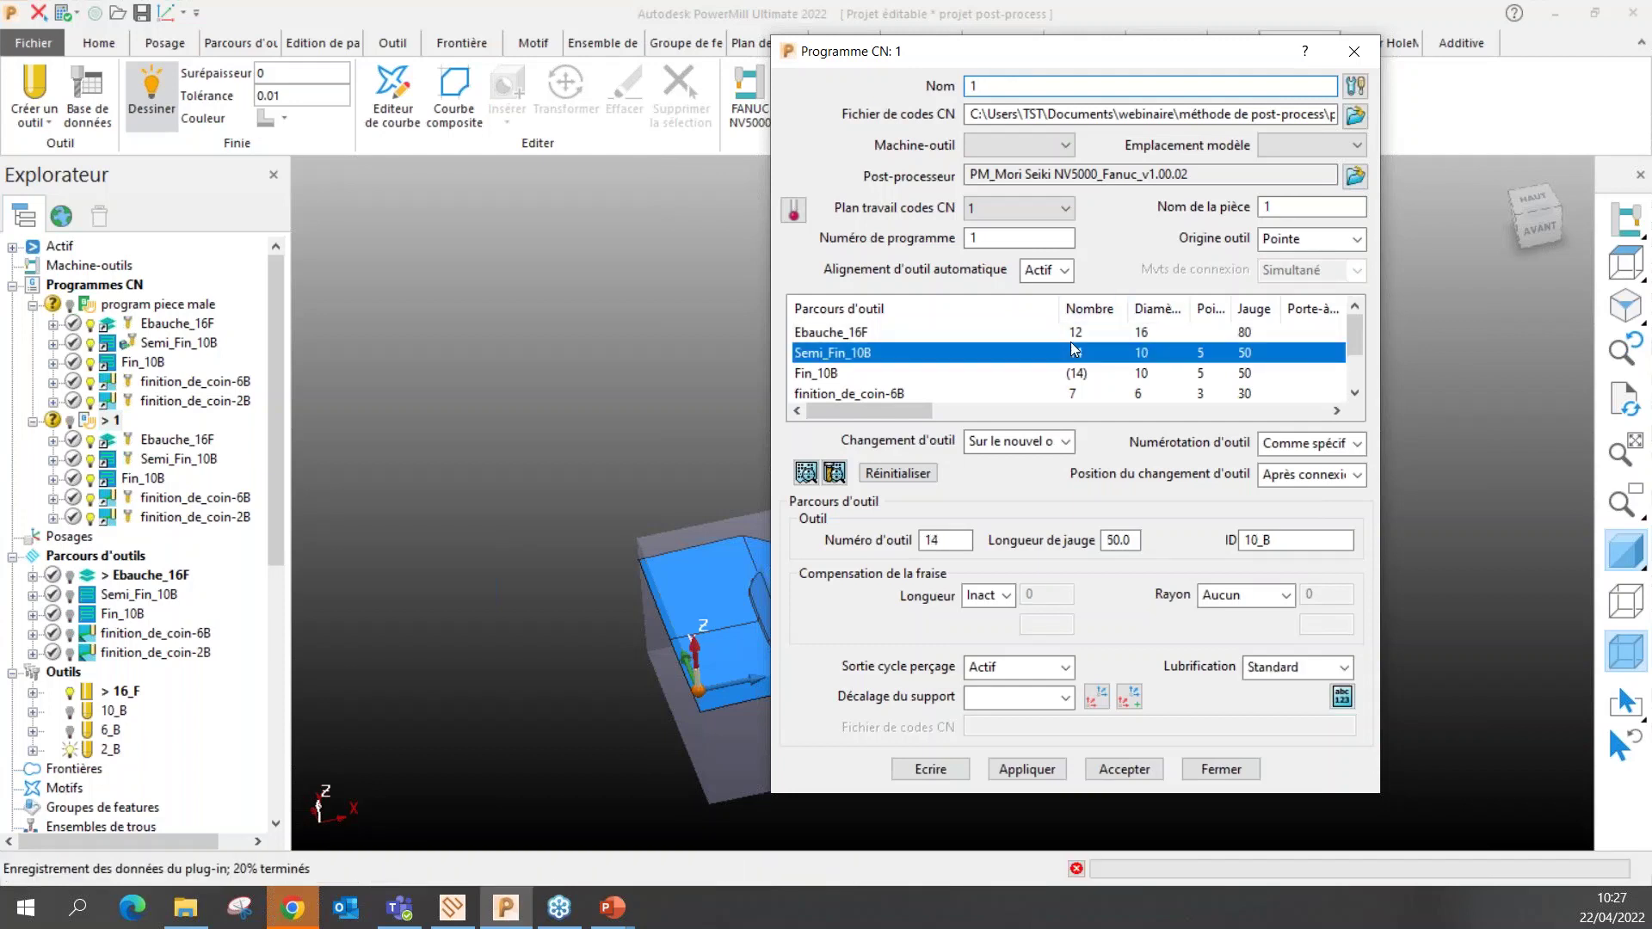
{"action": "left_click", "coordinate": [1080, 336]}
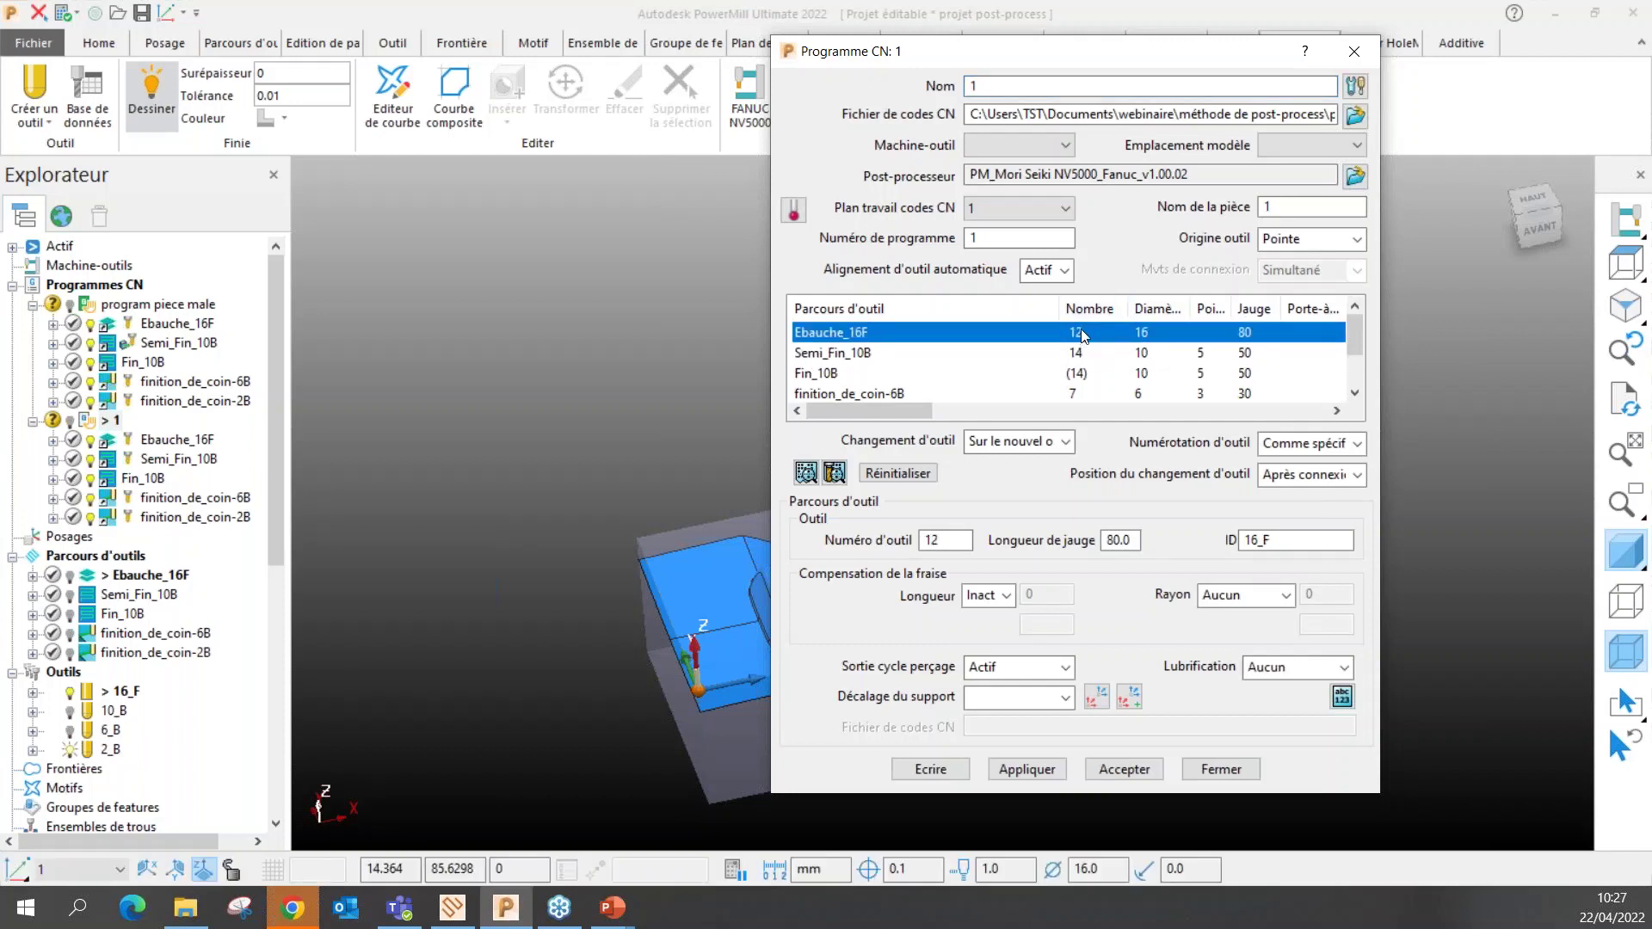
{"action": "left_click", "coordinate": [1082, 355]}
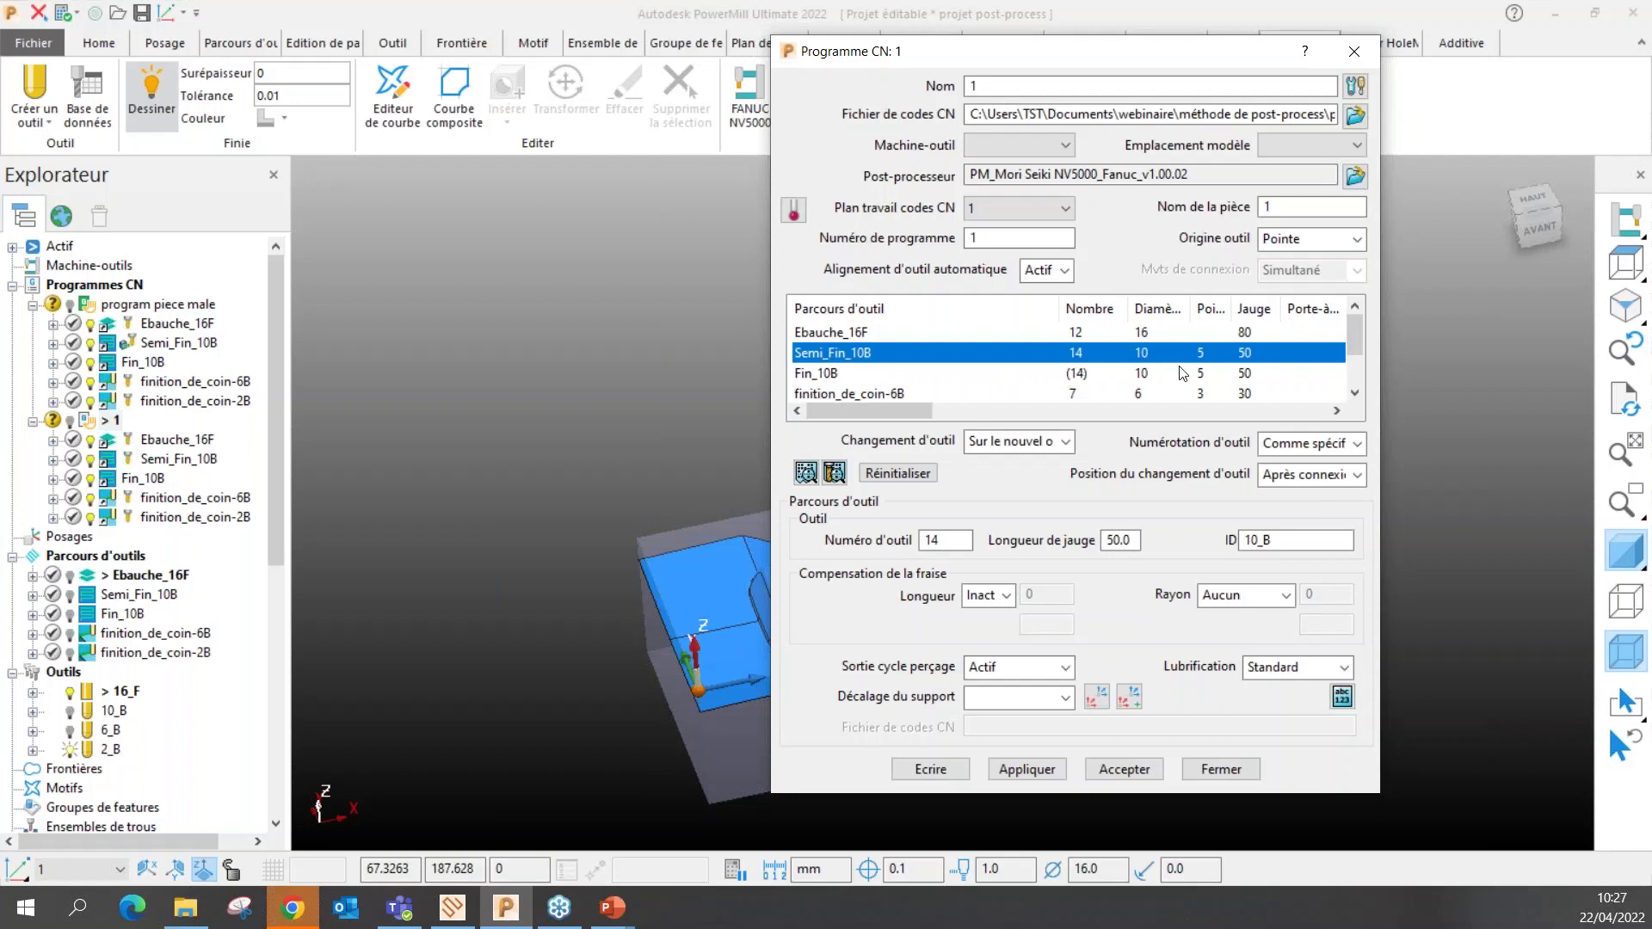
Set the tool number of the Fin_10B toolpath to 15 in NC program 1
{"action": "left_click", "coordinate": [1082, 376]}
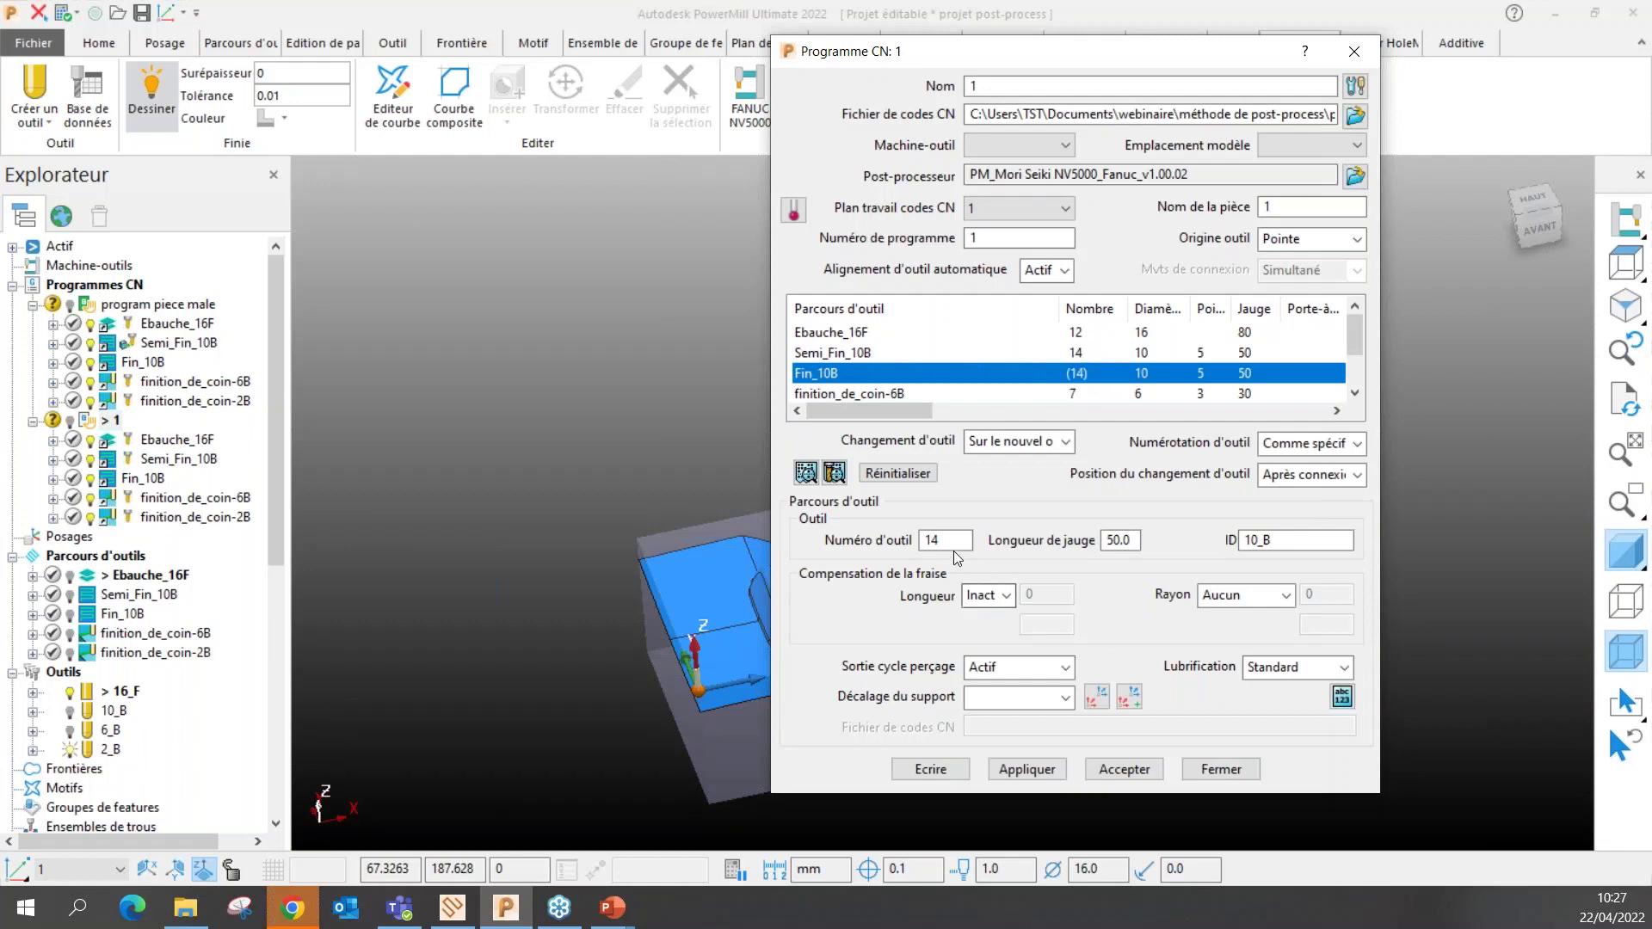
{"action": "left_click_drag", "start_coordinate": [942, 540], "coordinate": [887, 552]}
{"action": "type", "text": "15"}
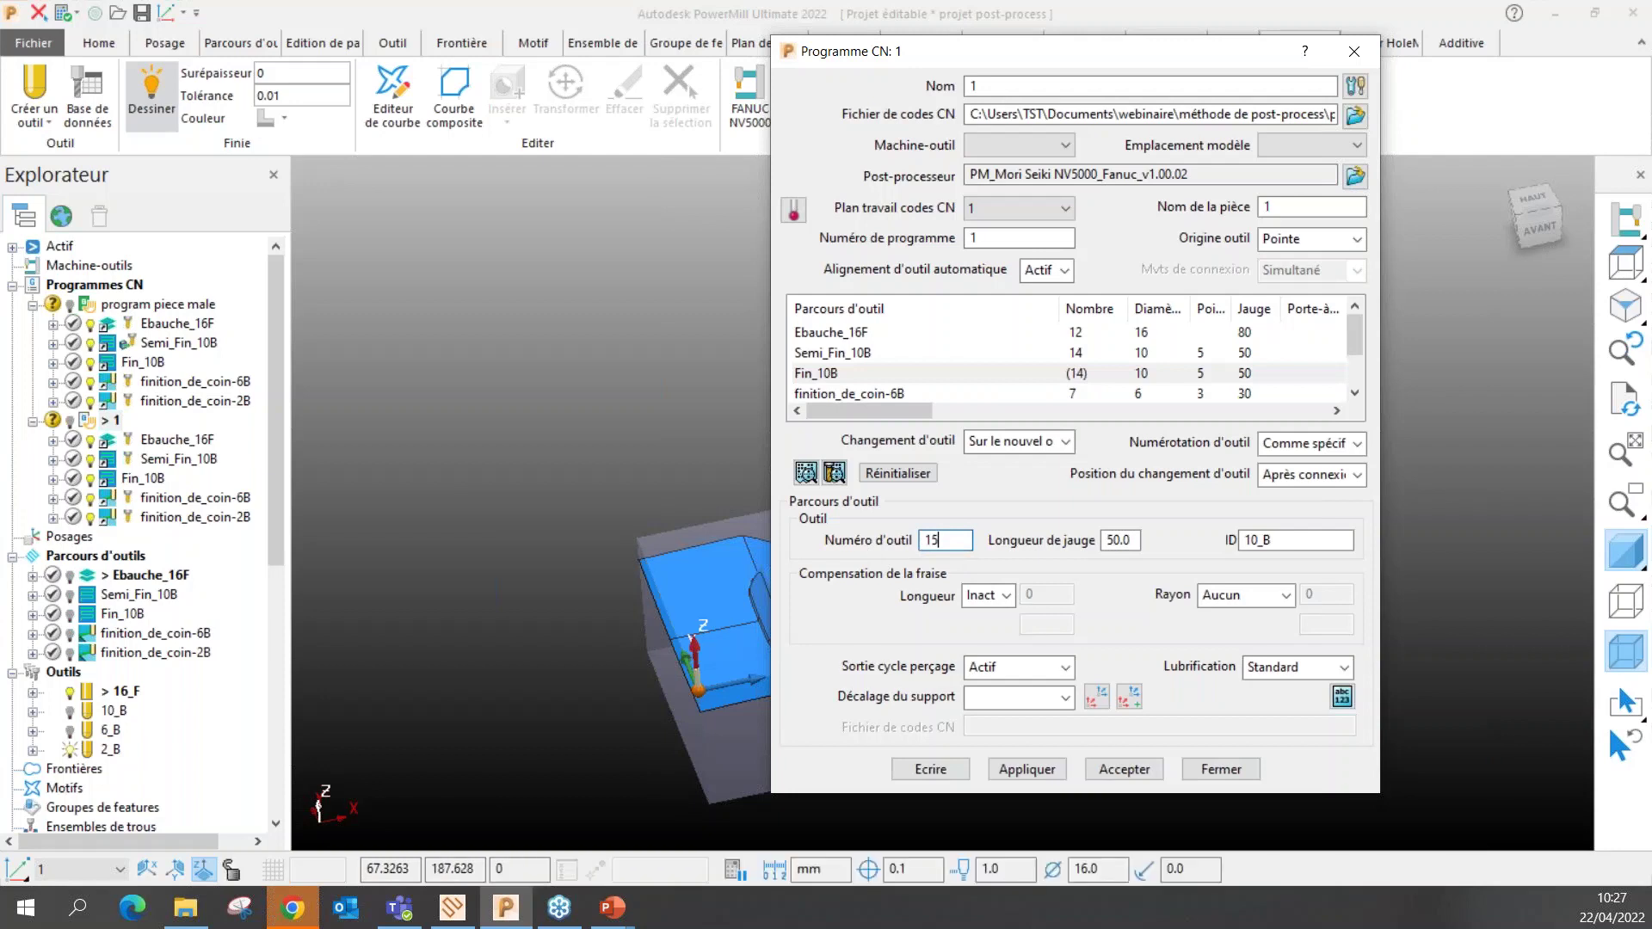
{"action": "key", "text": "Return"}
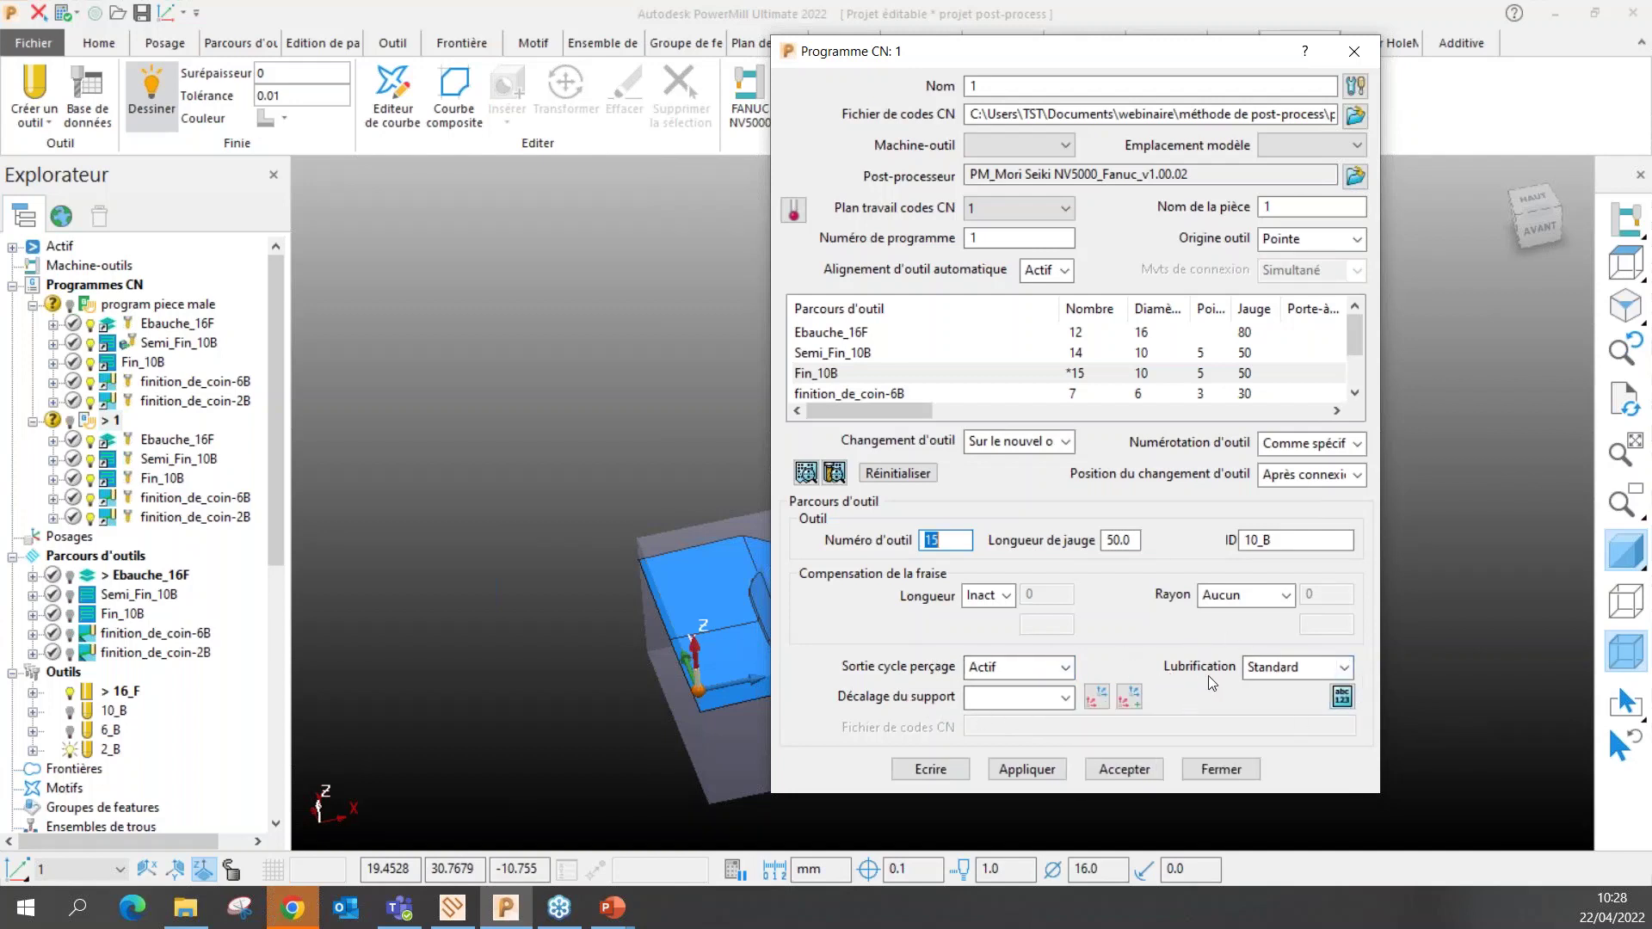
Review the lubrication options available for the Ebauche_16F toolpath without changing the setting
{"action": "left_click", "coordinate": [1035, 332]}
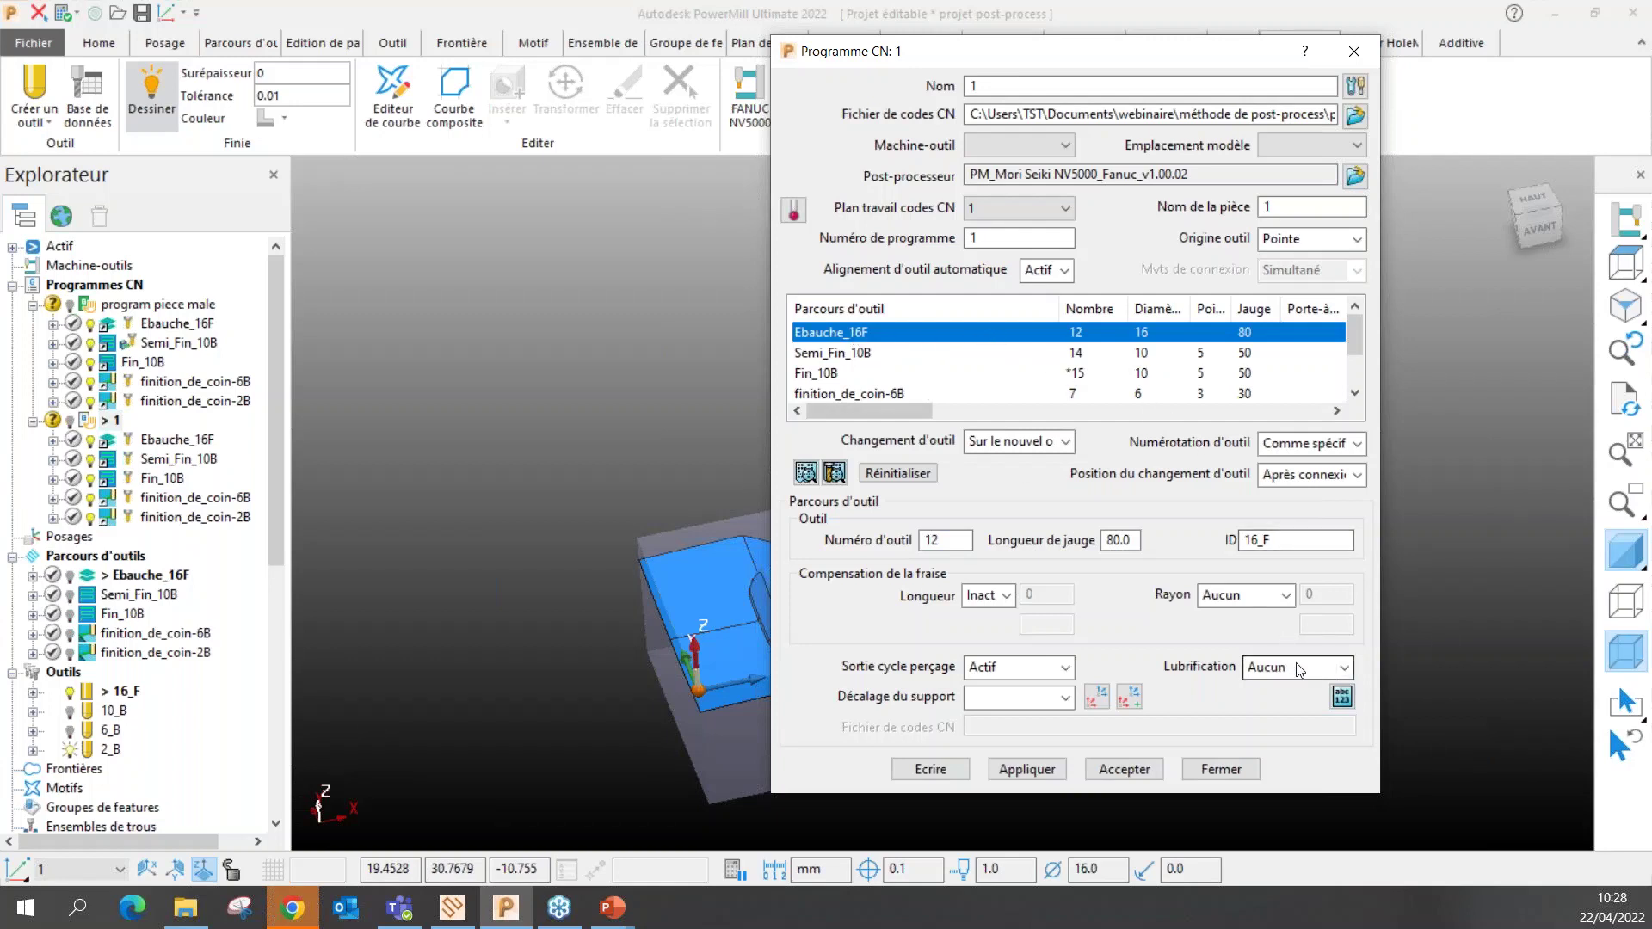
{"action": "left_click", "coordinate": [1343, 667]}
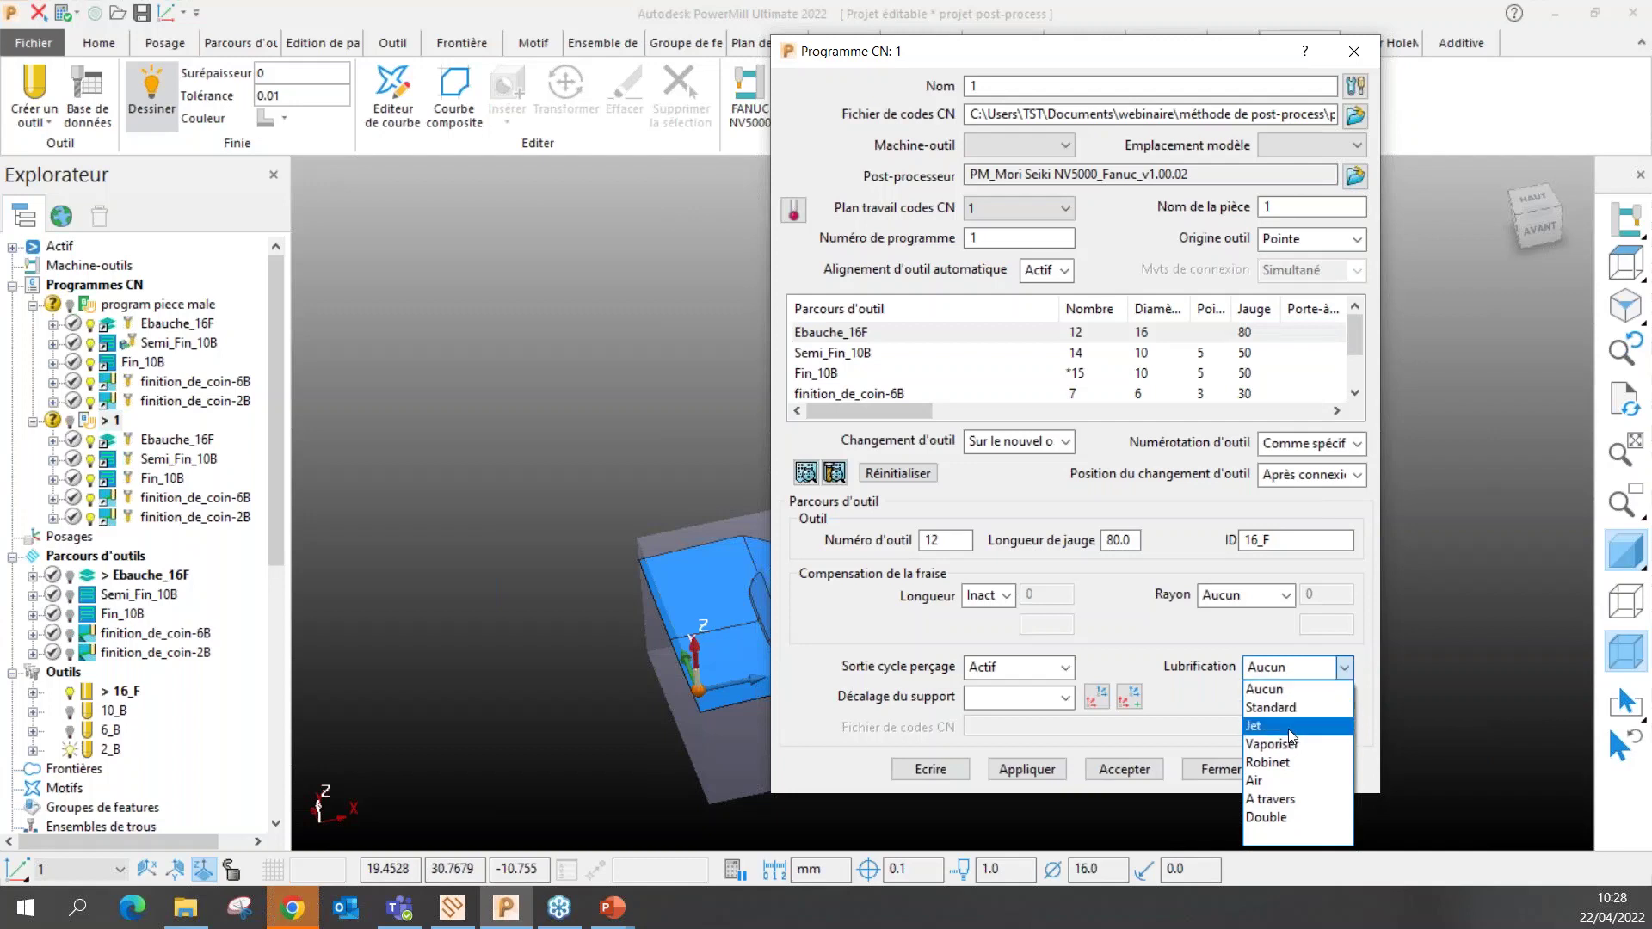
{"action": "left_click", "coordinate": [1126, 494]}
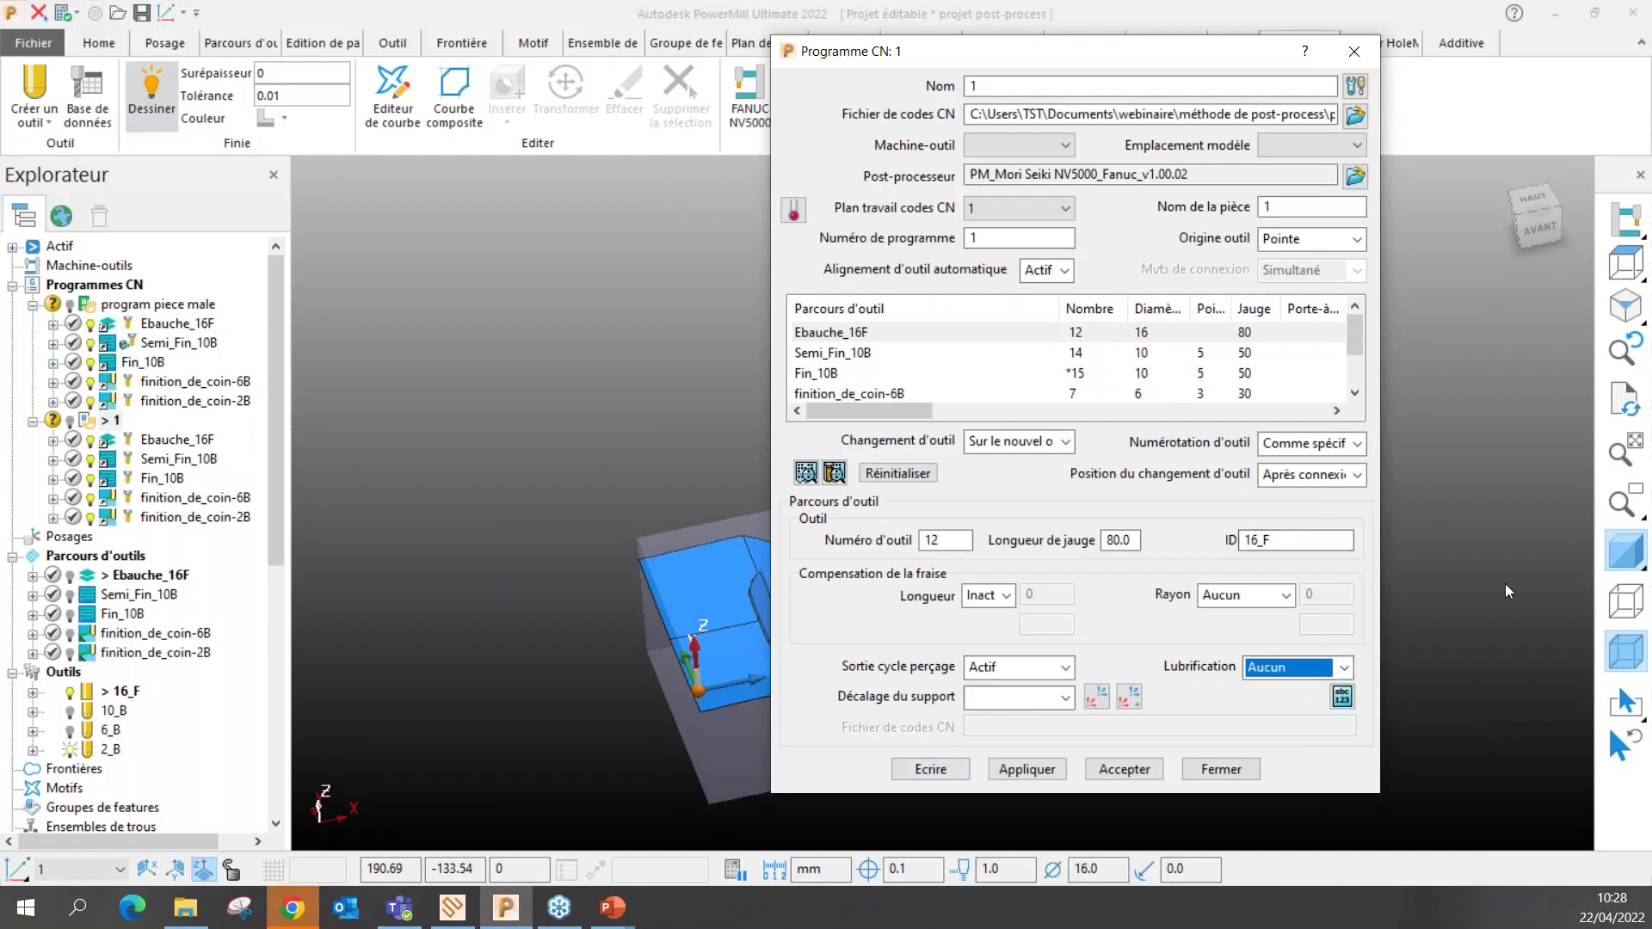
Try to write NC program 1, check its full NC code file path, and close the program settings
{"action": "left_click", "coordinate": [937, 771]}
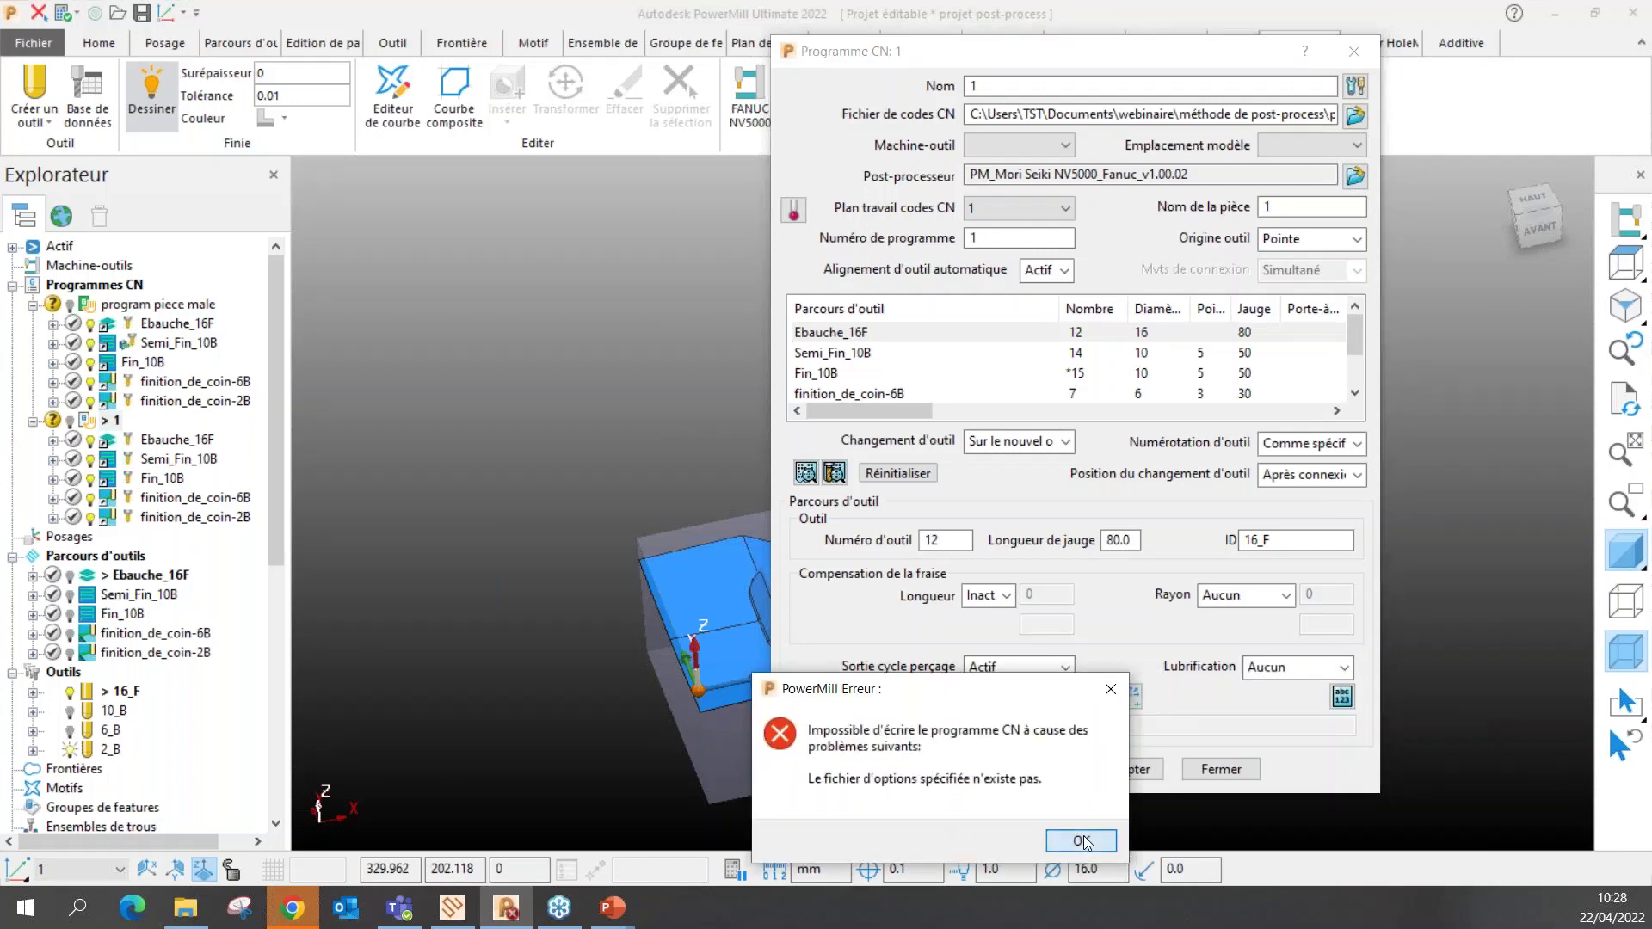
{"action": "left_click", "coordinate": [1084, 842]}
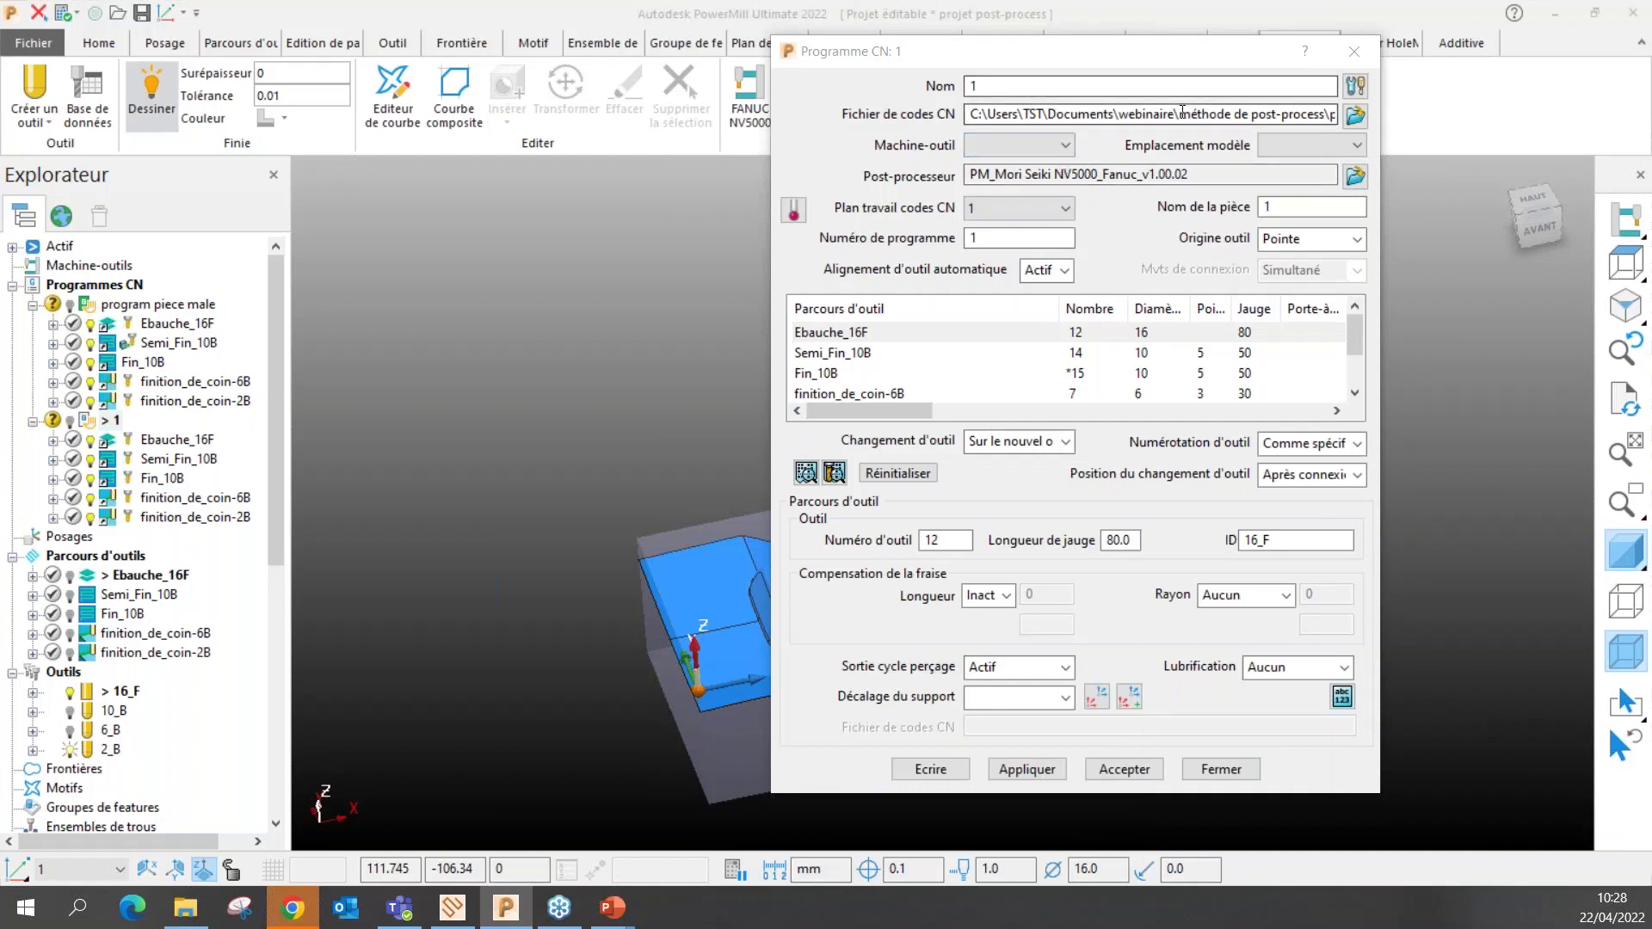
{"action": "left_click_drag", "start_coordinate": [1188, 115], "coordinate": [1391, 109]}
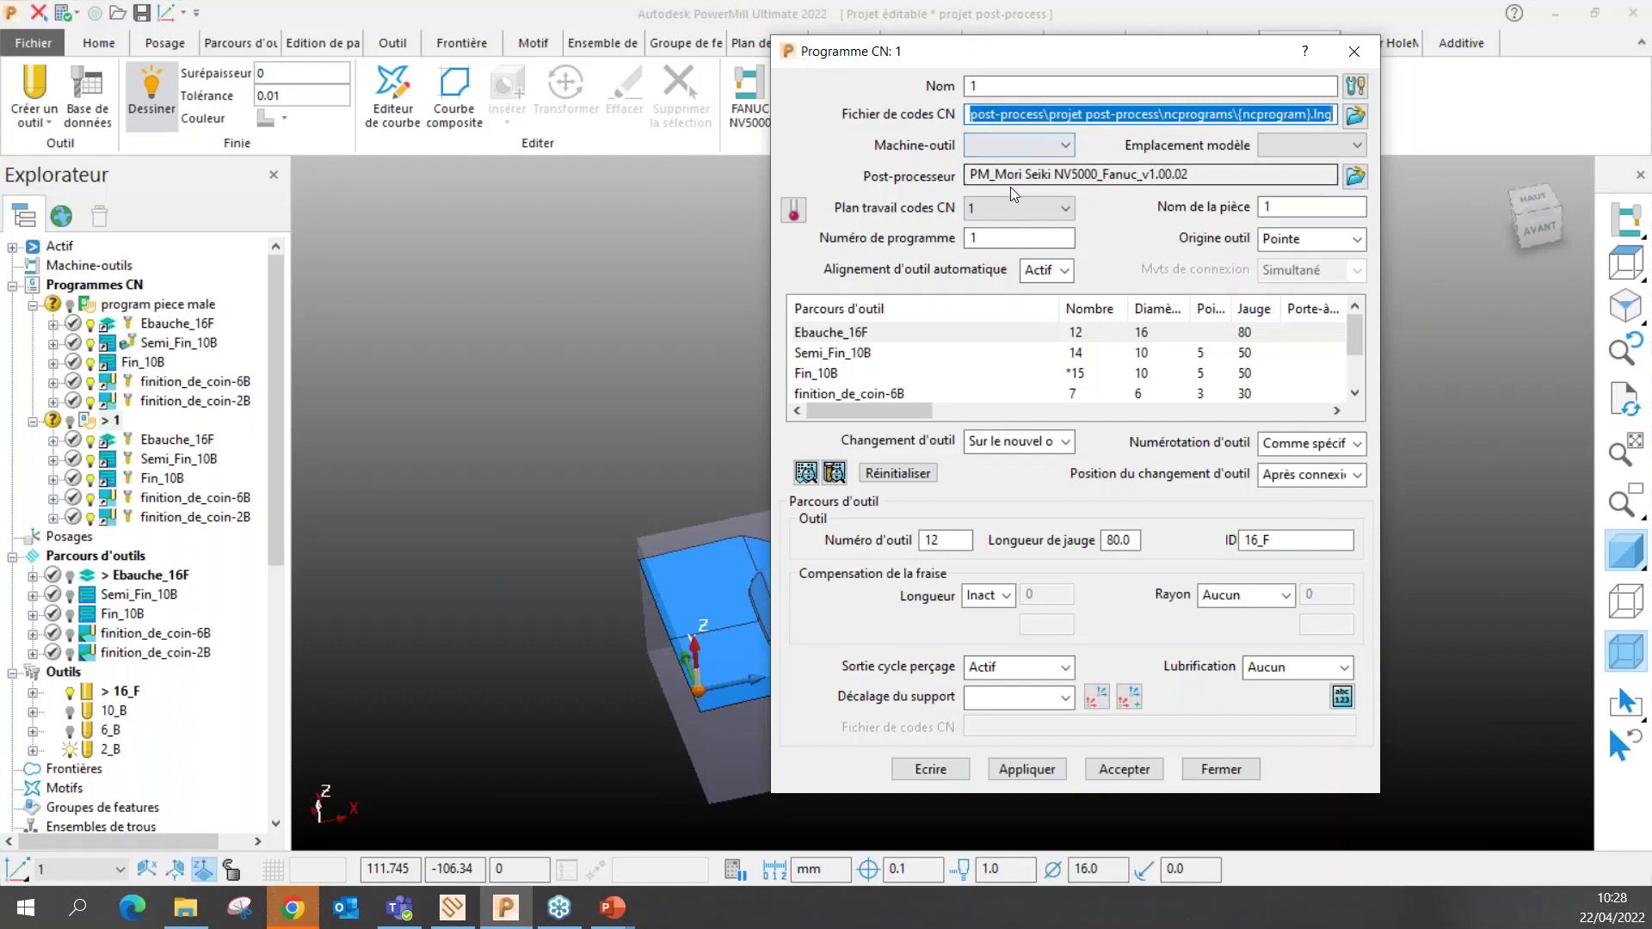
{"action": "left_click_drag", "start_coordinate": [1047, 112], "coordinate": [930, 175]}
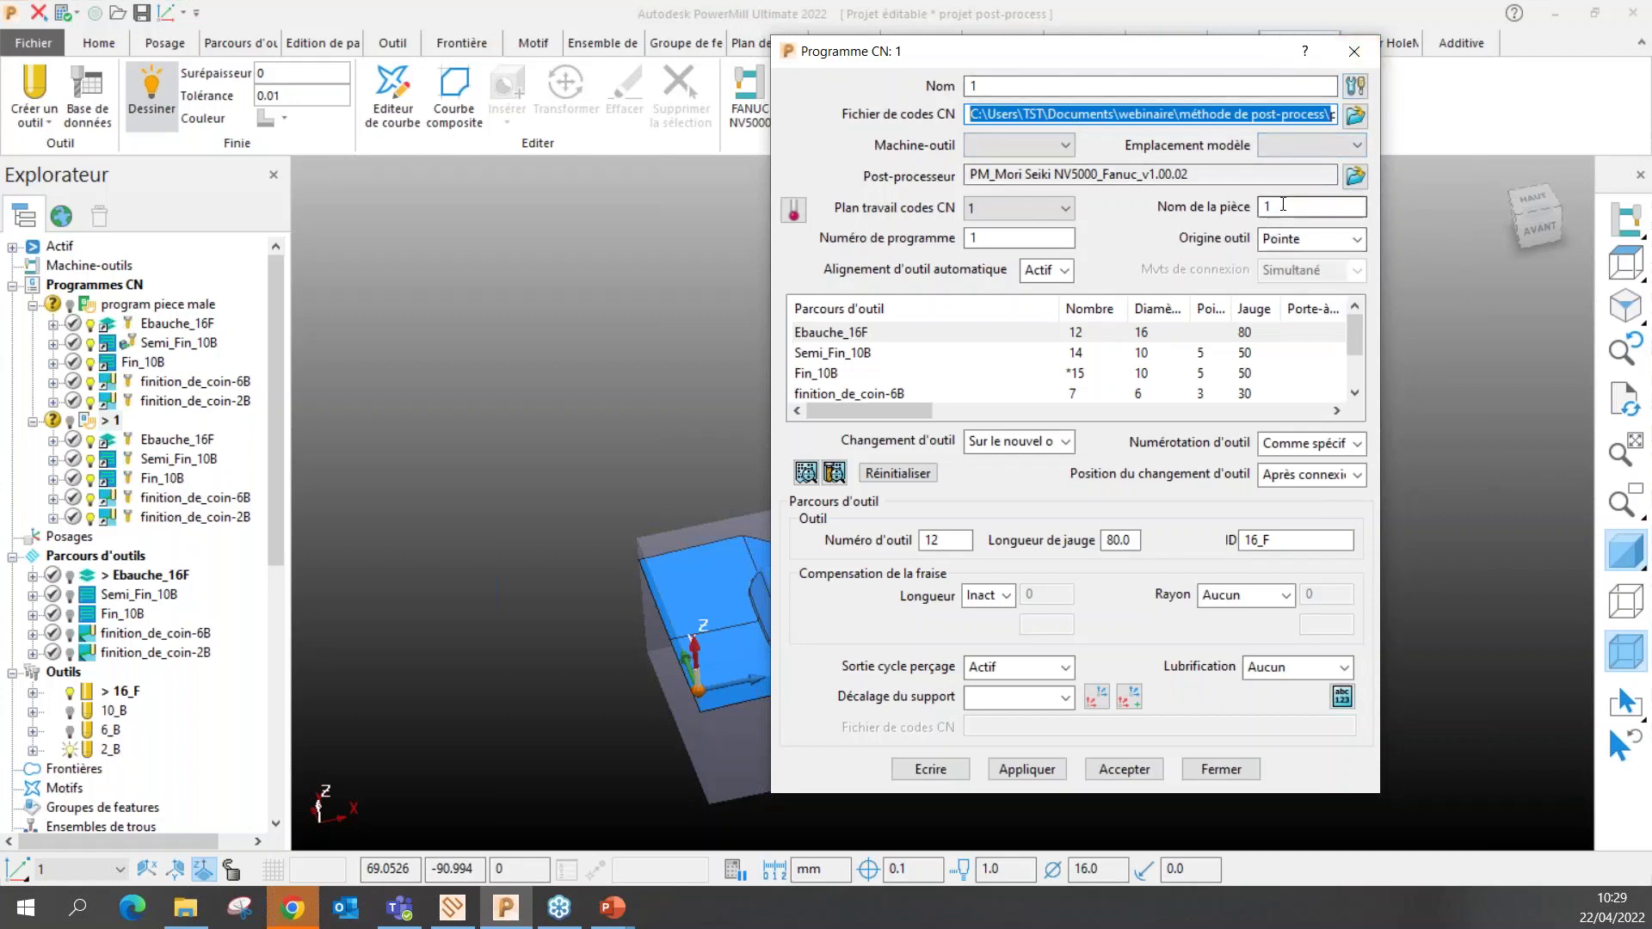
{"action": "left_click", "coordinate": [1357, 50]}
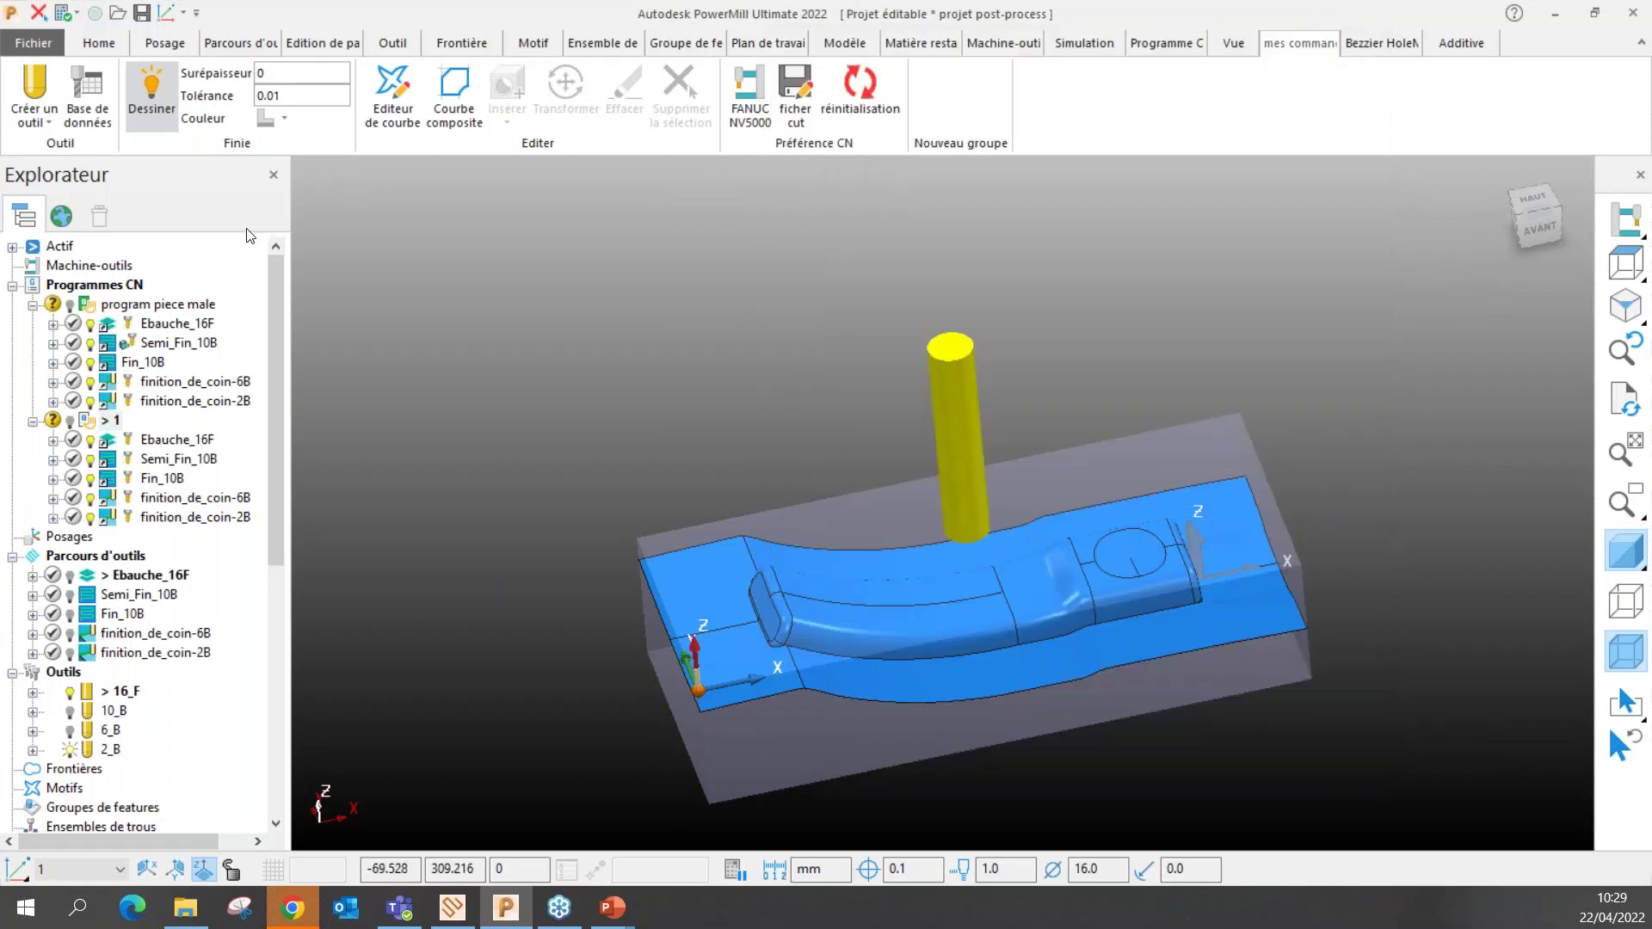
Create another NC program without any toolpaths and close its settings
{"action": "right_click", "coordinate": [95, 288]}
{"action": "mouse_move", "coordinate": [169, 356]}
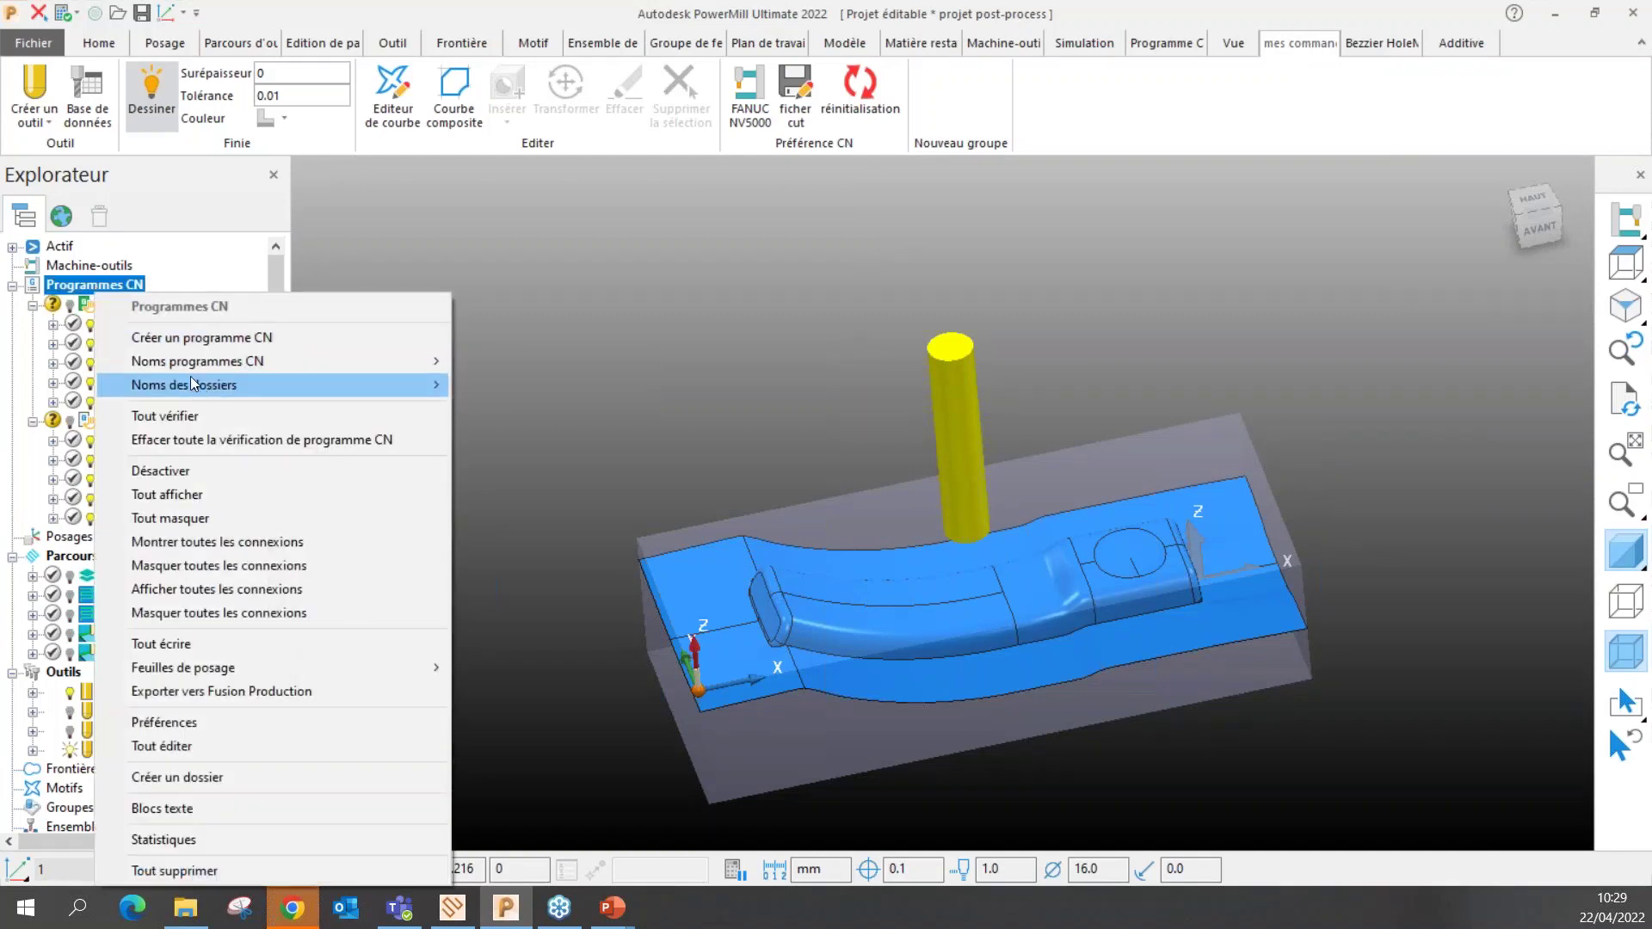
{"action": "left_click", "coordinate": [189, 337]}
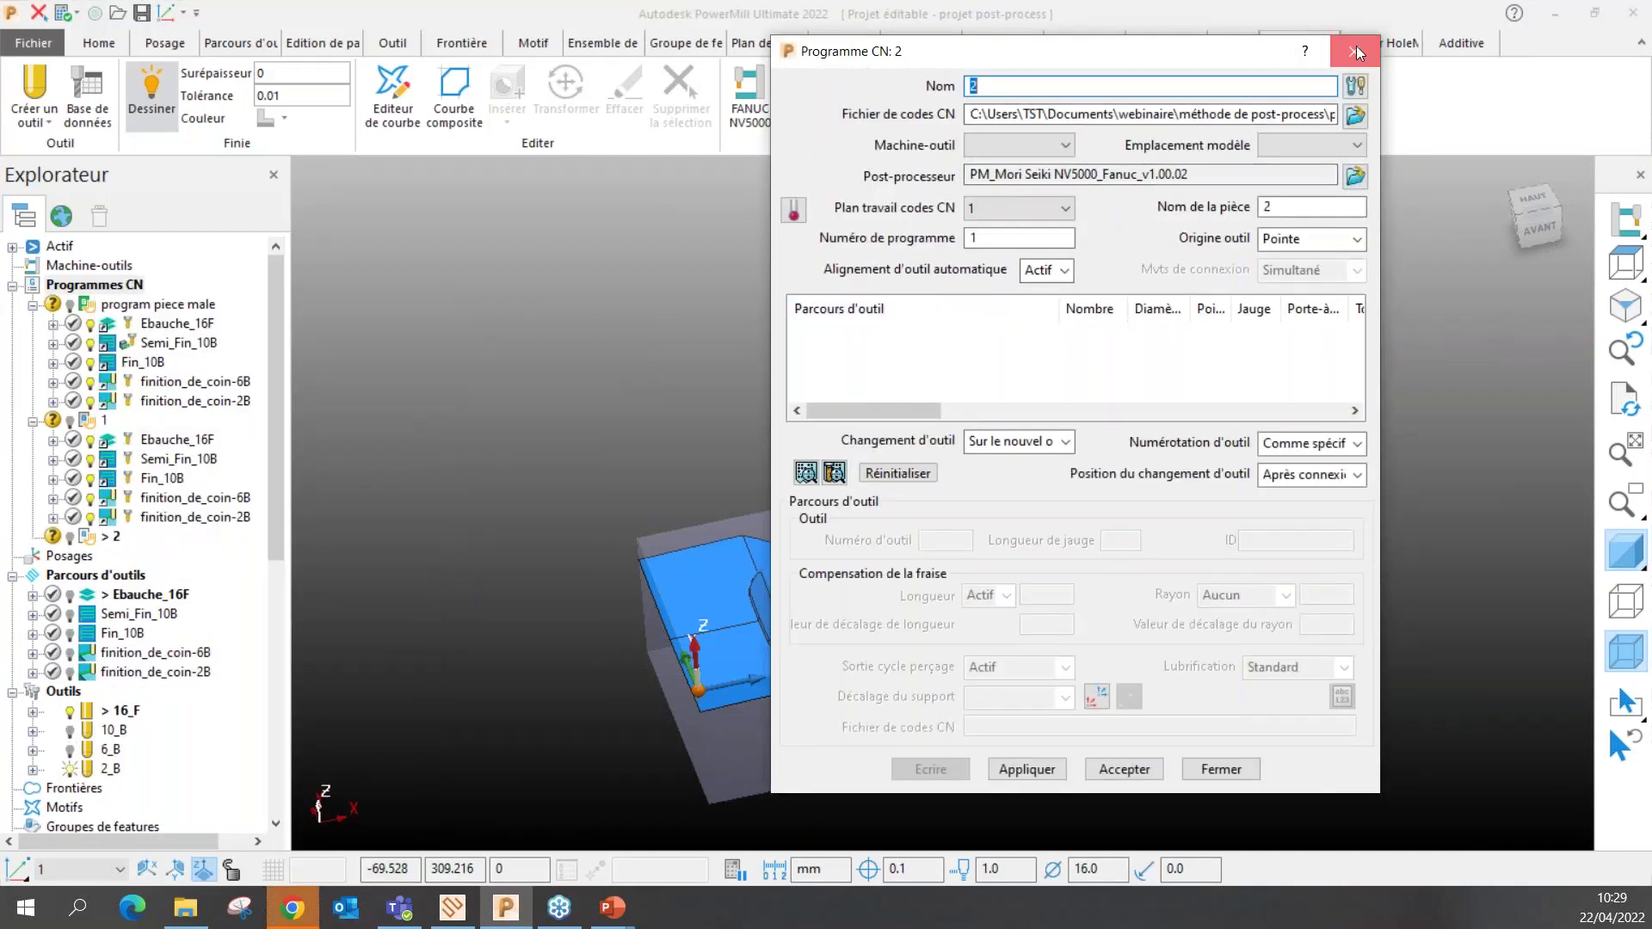
{"action": "left_click", "coordinate": [1351, 51]}
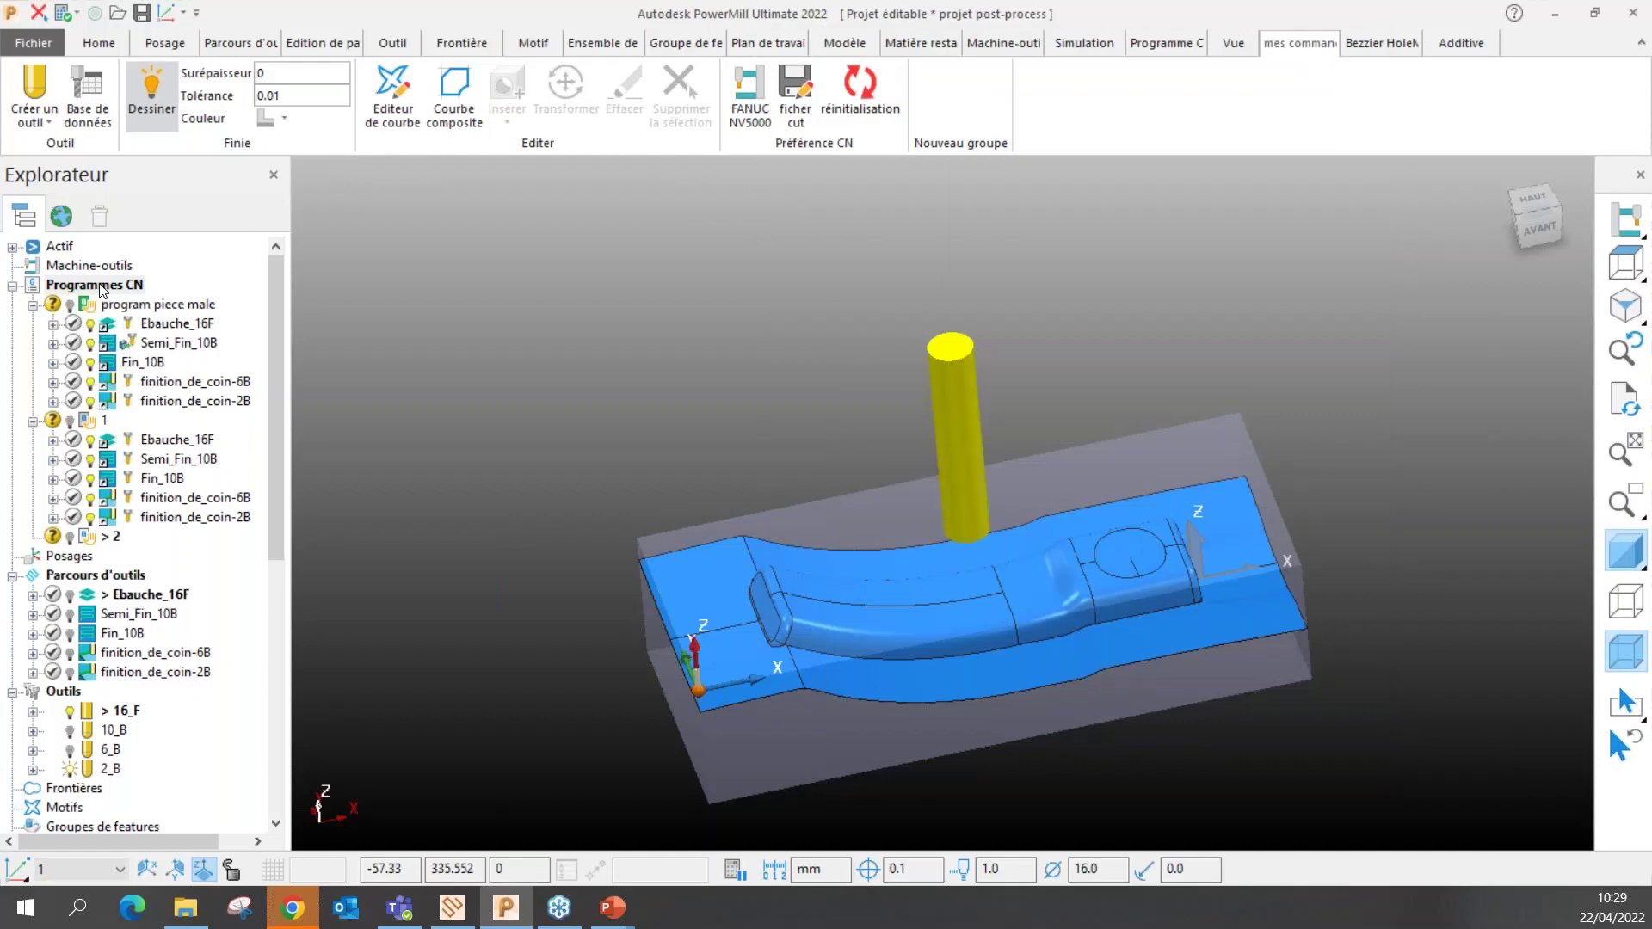
{"action": "right_click", "coordinate": [93, 441]}
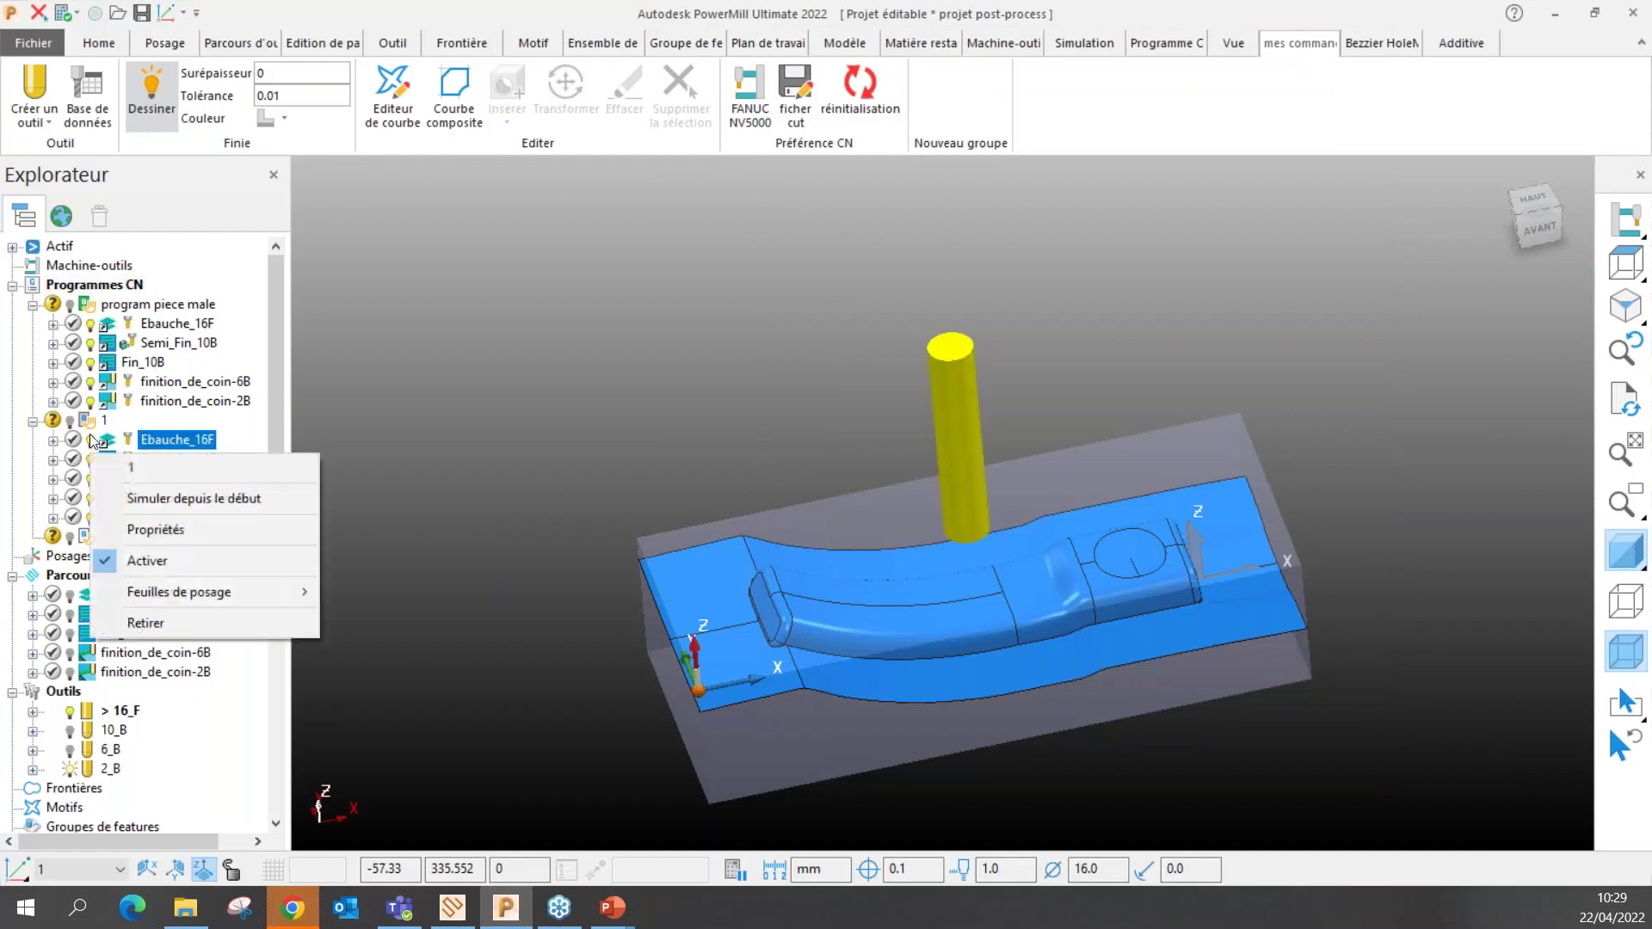
{"action": "left_click", "coordinate": [97, 421]}
{"action": "right_click", "coordinate": [97, 421]}
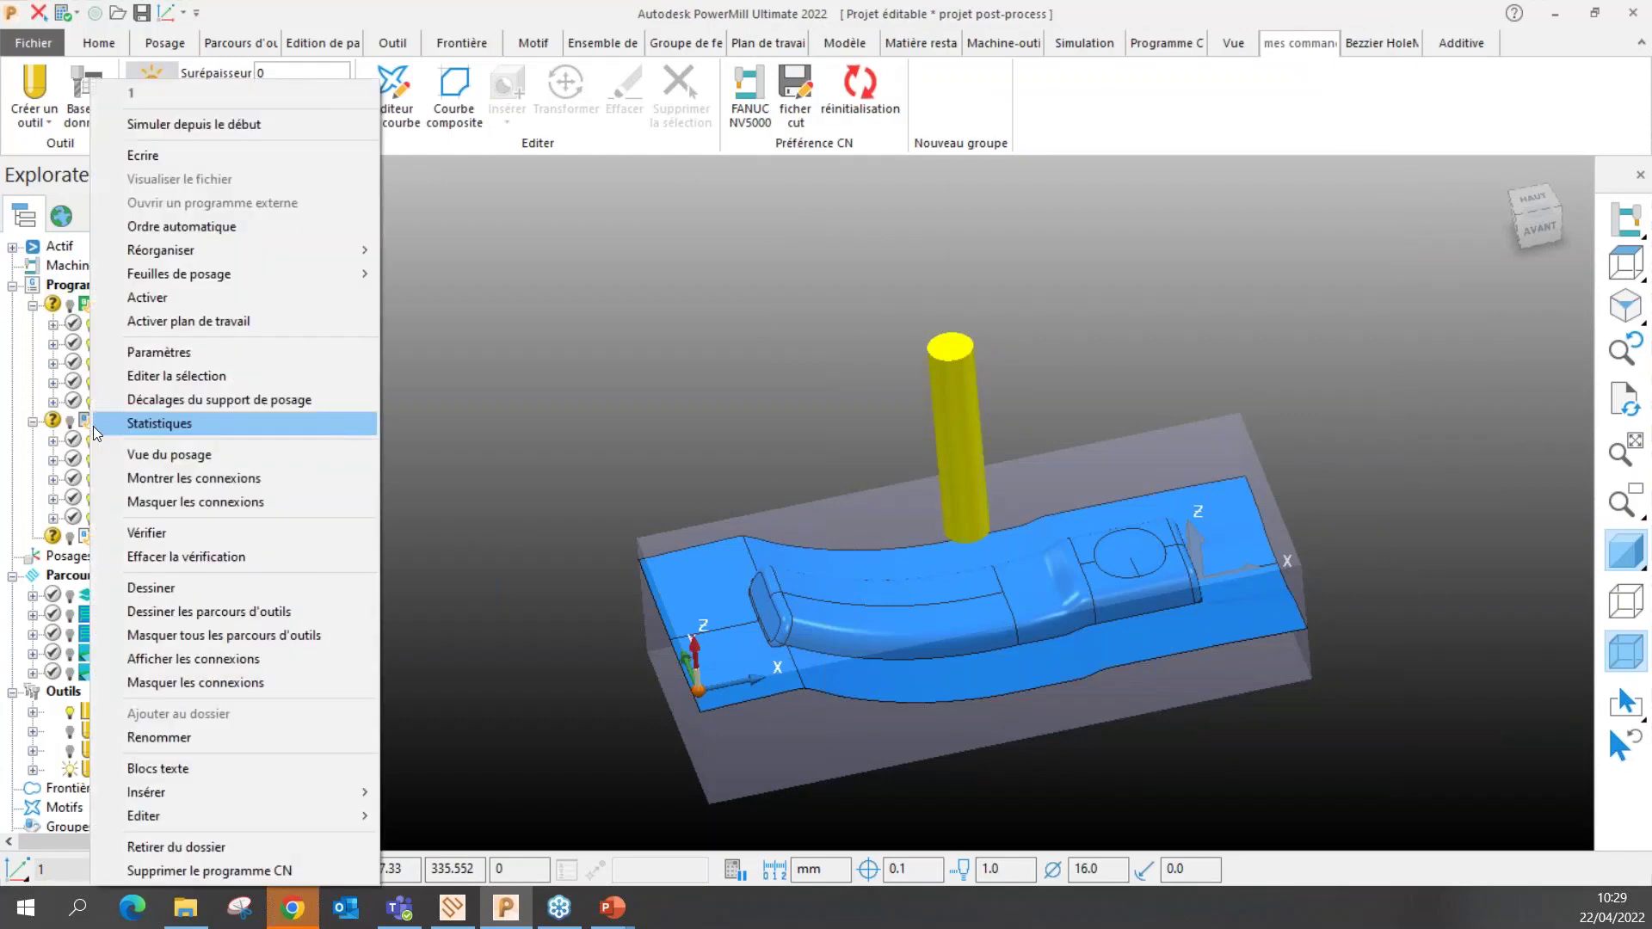
{"action": "right_click", "coordinate": [617, 462]}
Write the NC program "program piece male" from its settings with the Fanuc post-processor, check the processing log and close it
{"action": "left_click", "coordinate": [167, 305]}
{"action": "right_click", "coordinate": [168, 306]}
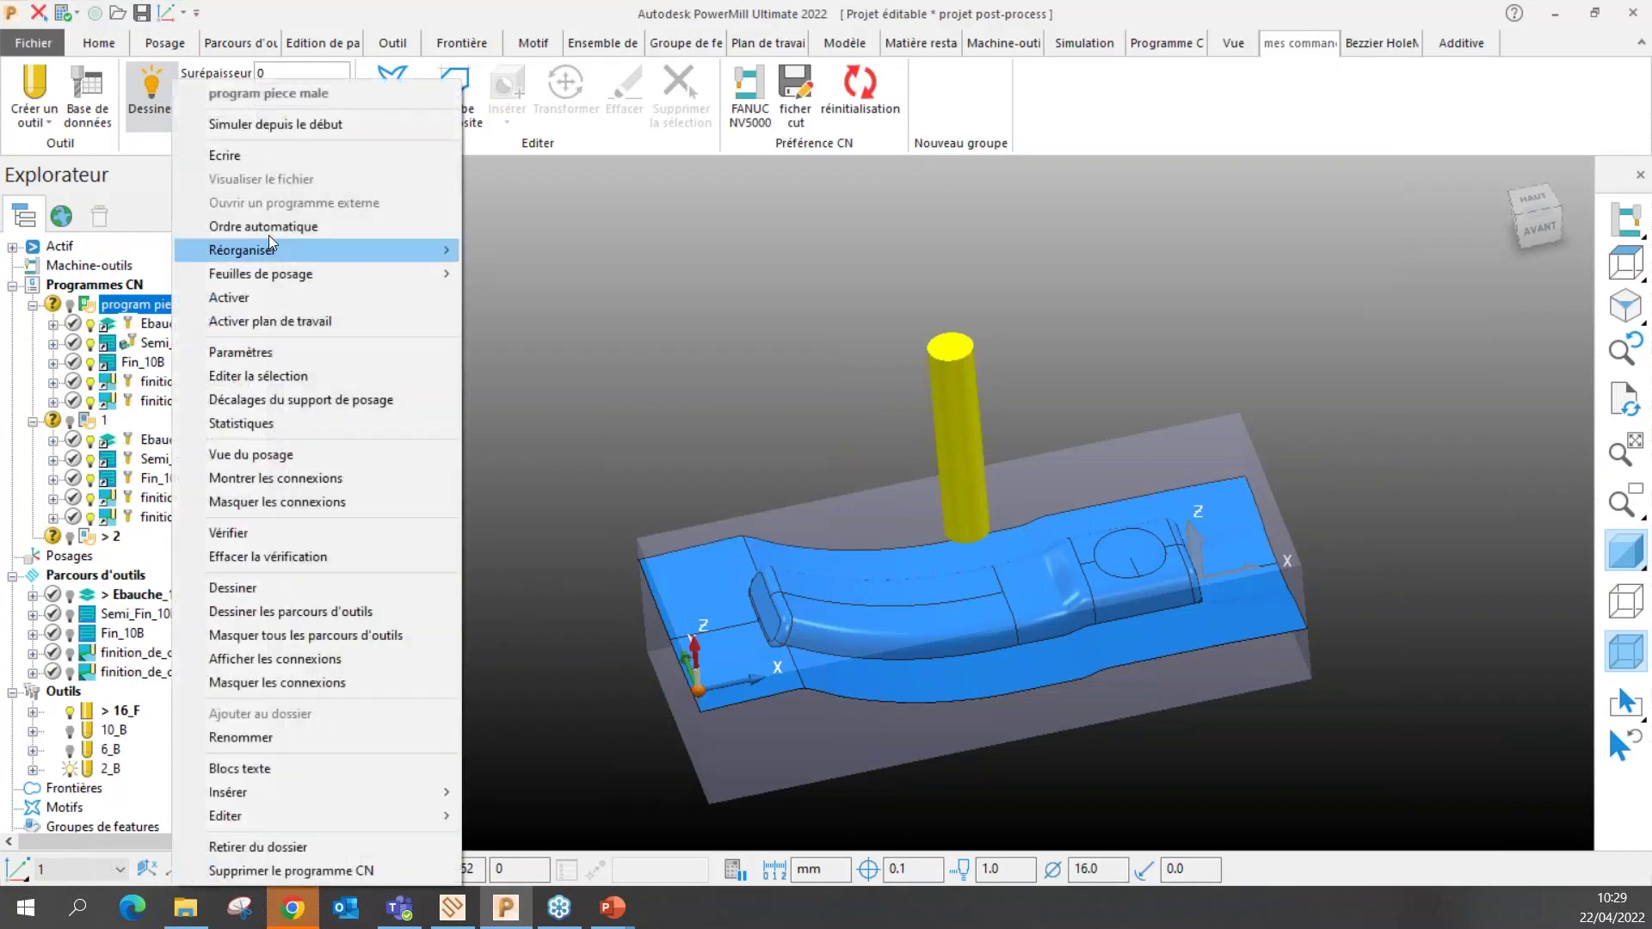
{"action": "left_click", "coordinate": [241, 352]}
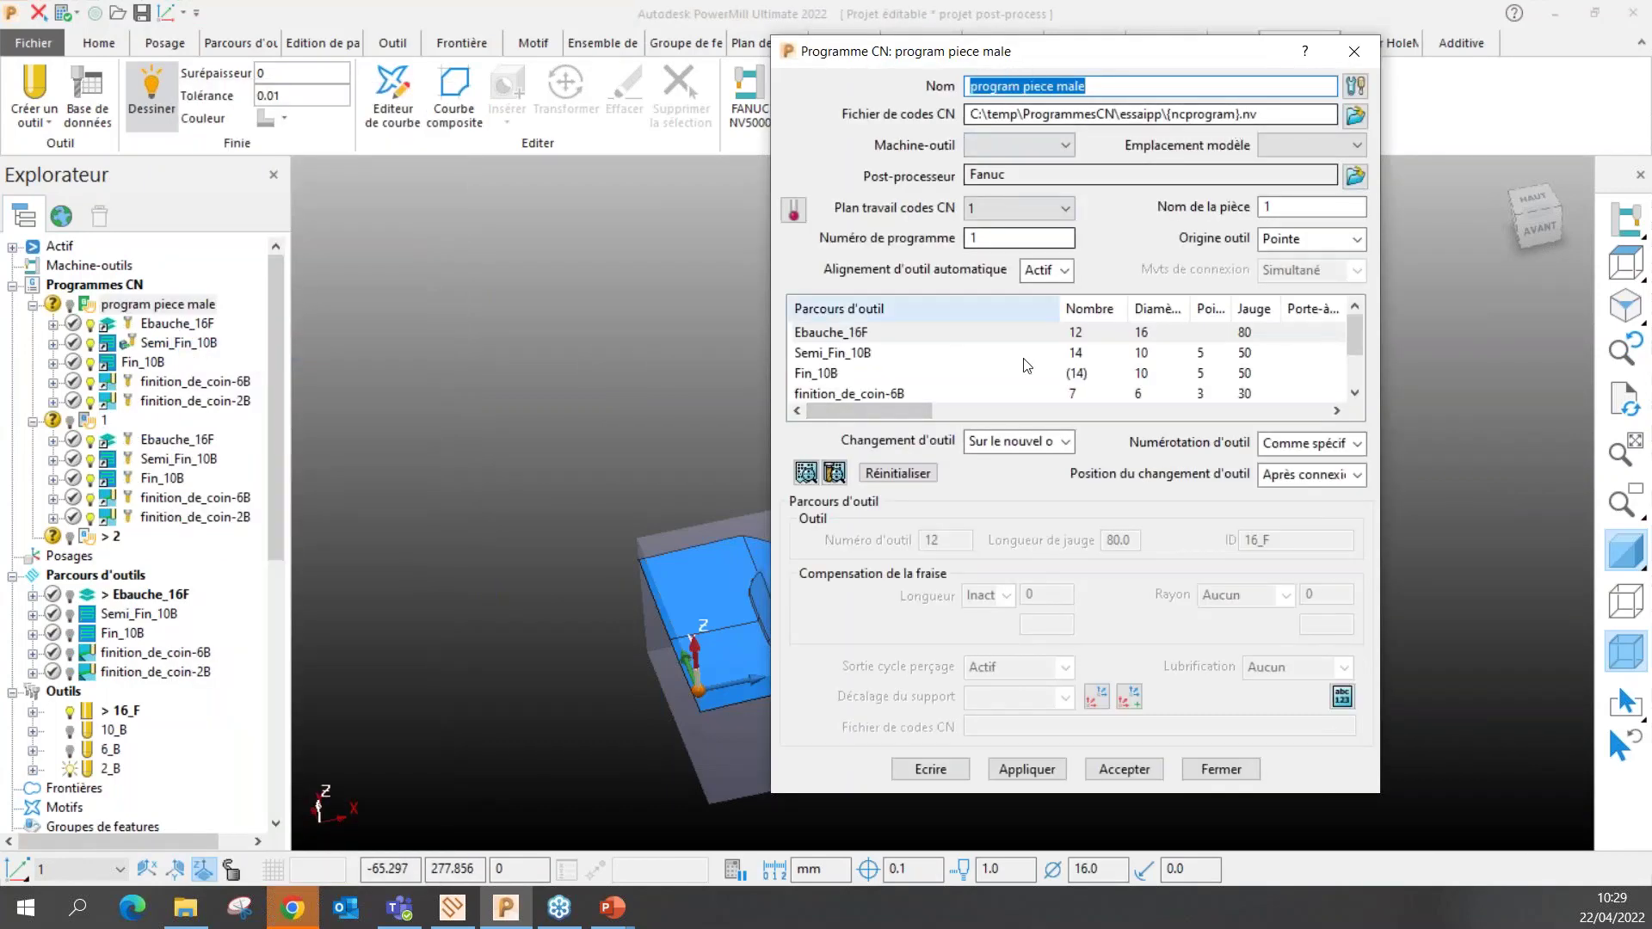
{"action": "left_click", "coordinate": [940, 770]}
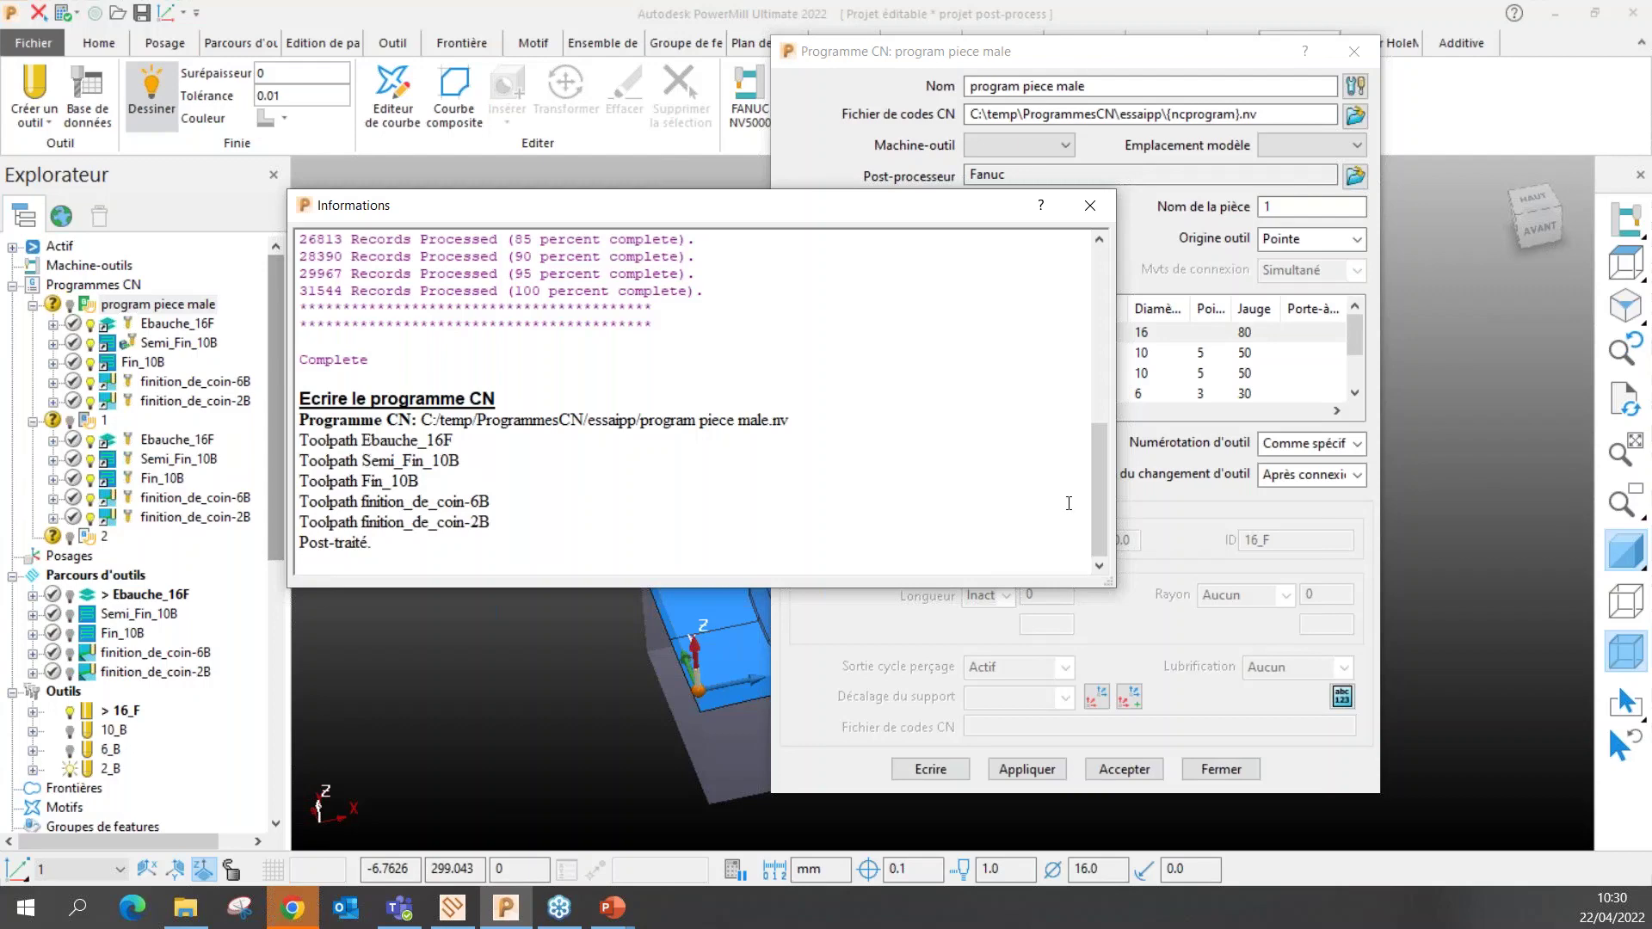
{"action": "left_click_drag", "start_coordinate": [1093, 498], "coordinate": [1118, 310]}
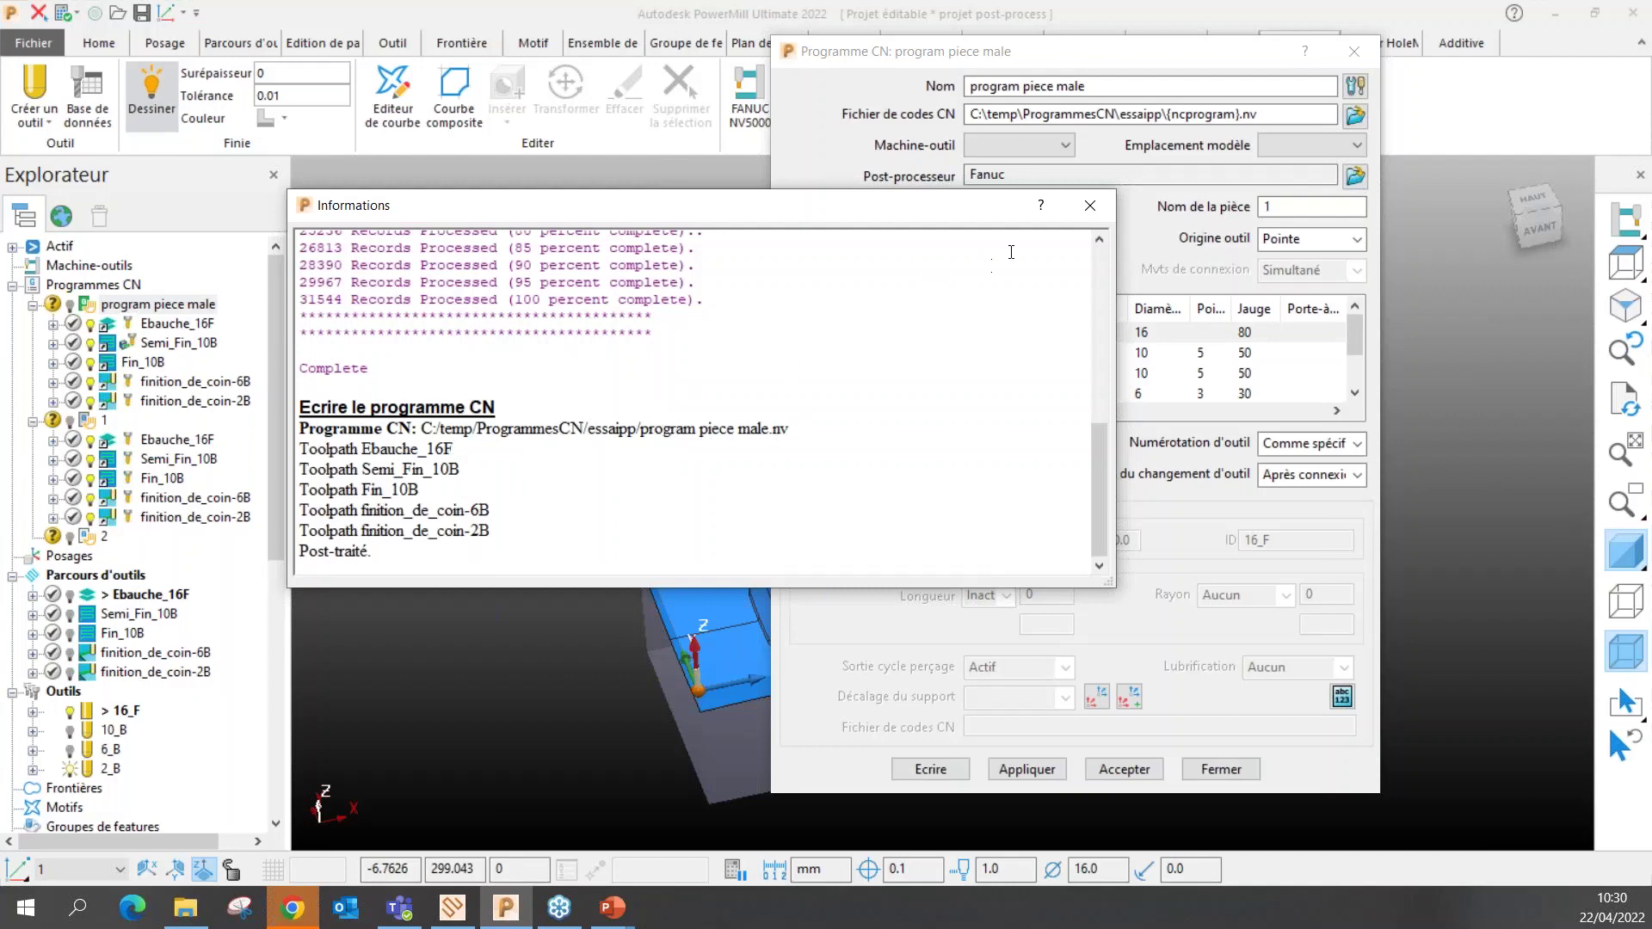
{"action": "left_click", "coordinate": [1089, 205]}
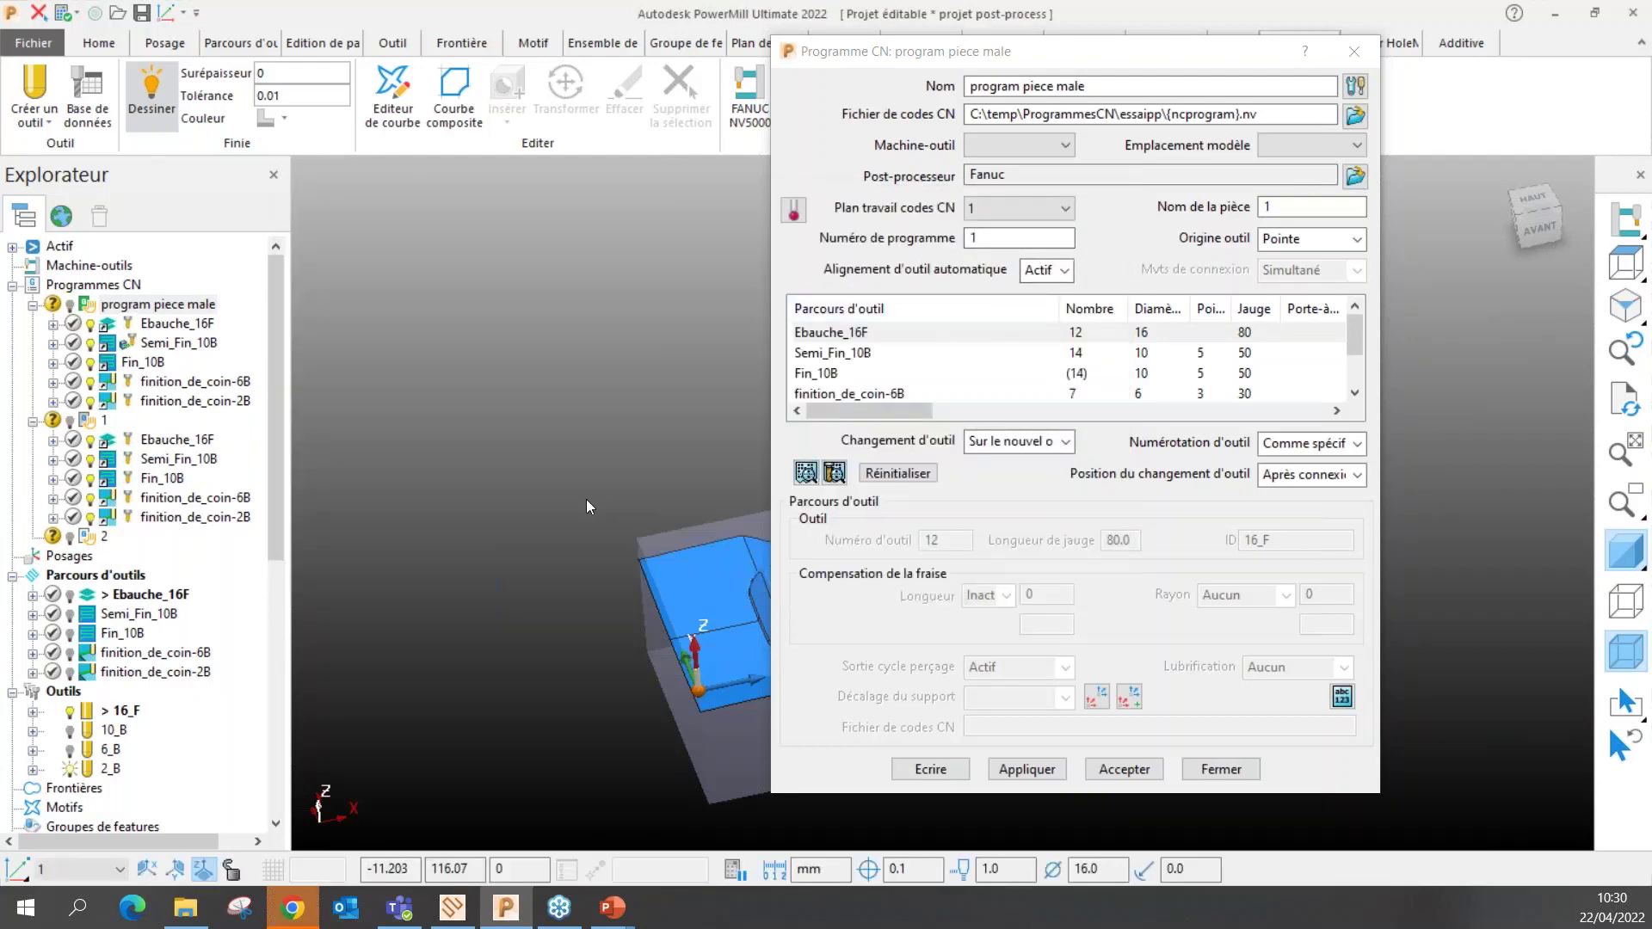
Open the NC code file written for the "program piece male" program for viewing
{"action": "right_click", "coordinate": [126, 304]}
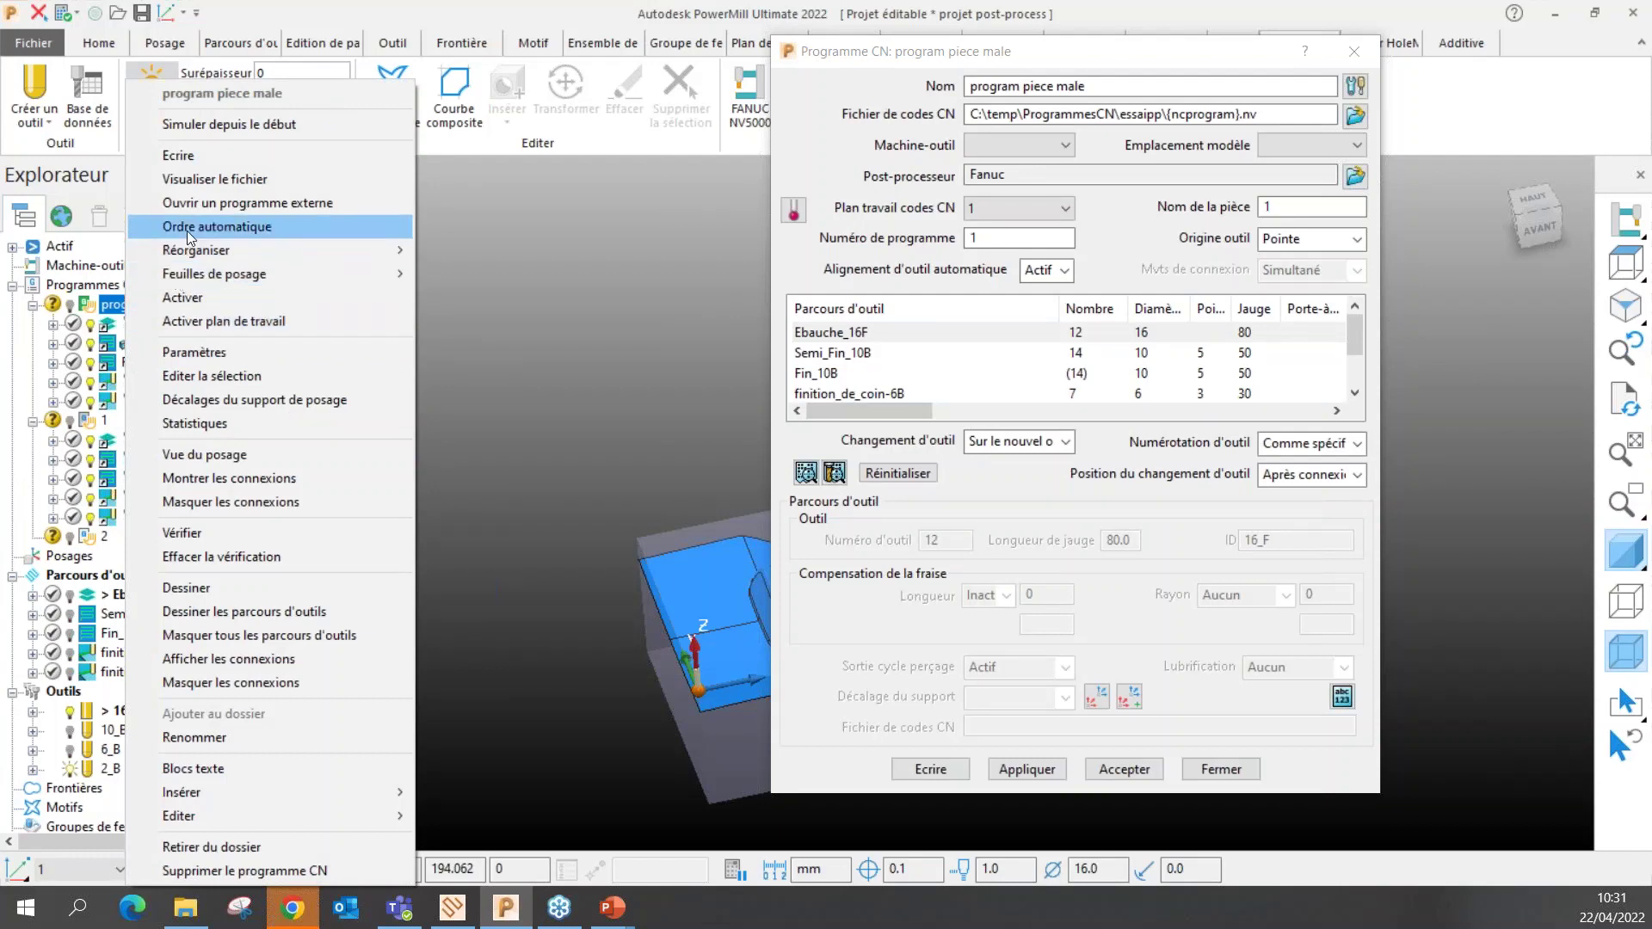
{"action": "mouse_move", "coordinate": [205, 274]}
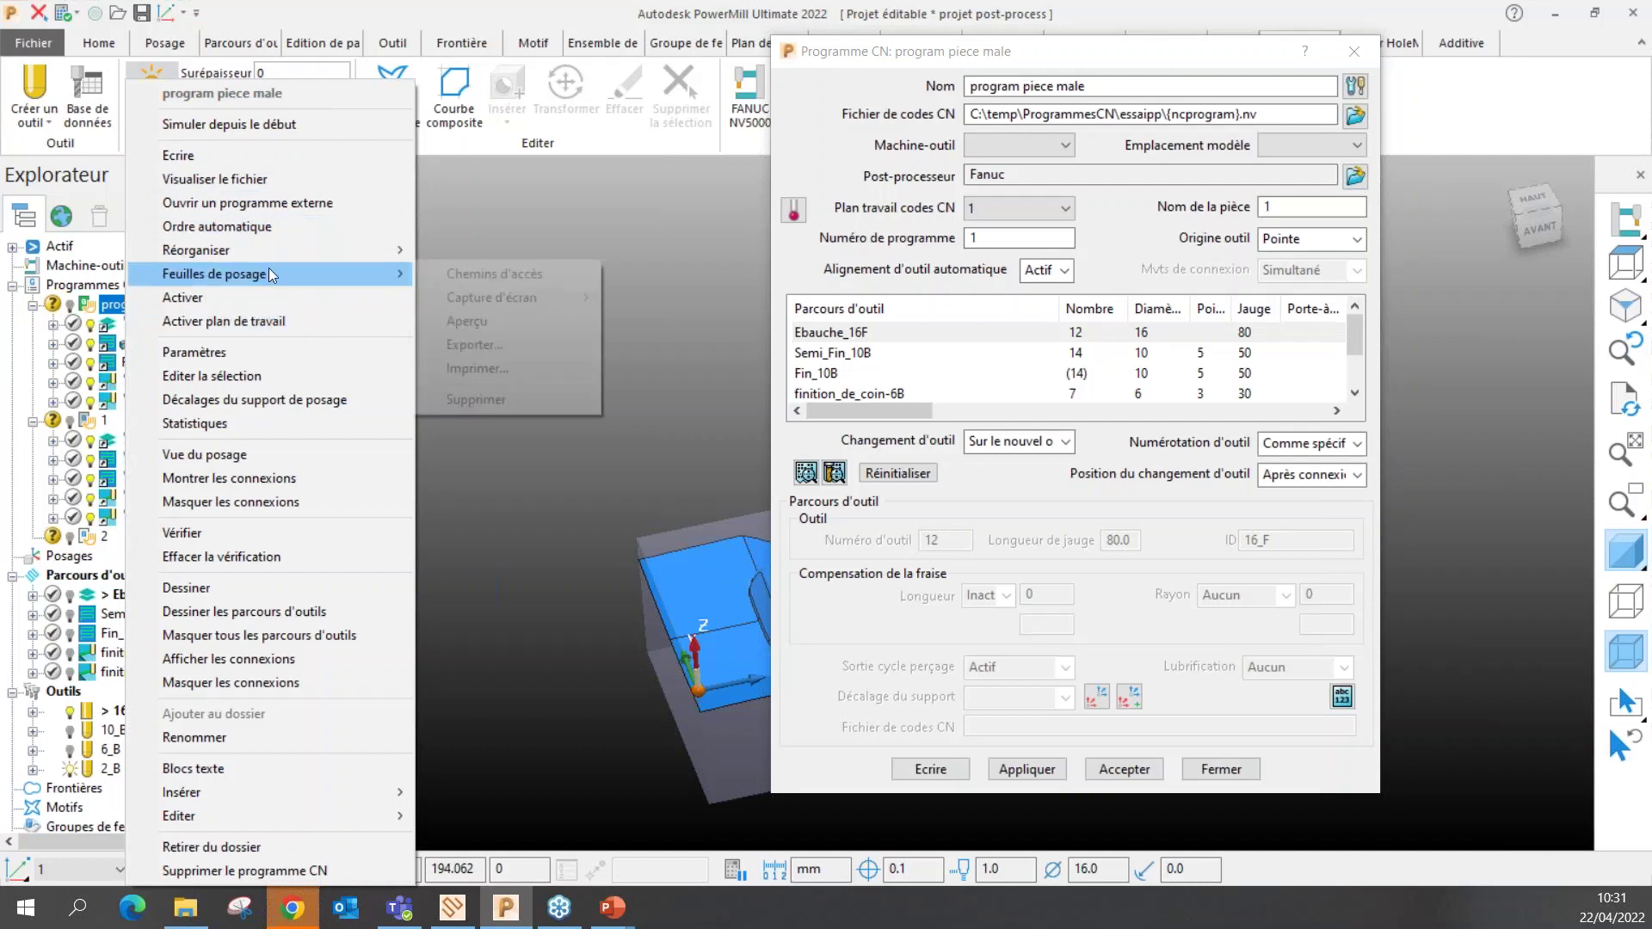
{"action": "mouse_move", "coordinate": [272, 251]}
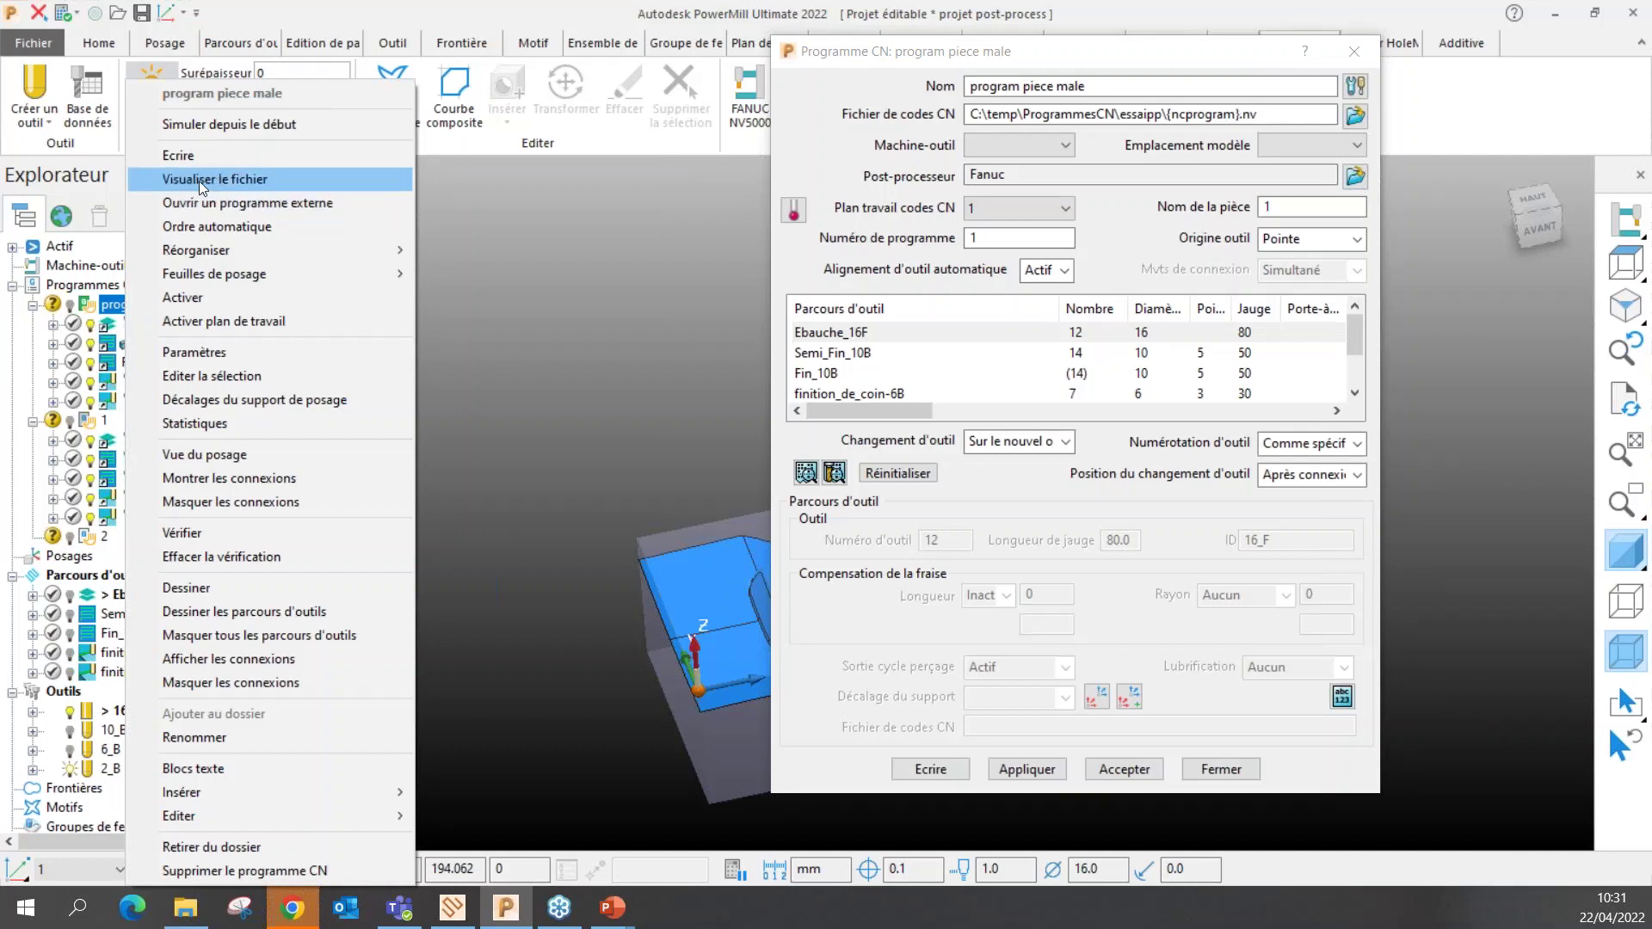
{"action": "left_click", "coordinate": [205, 204]}
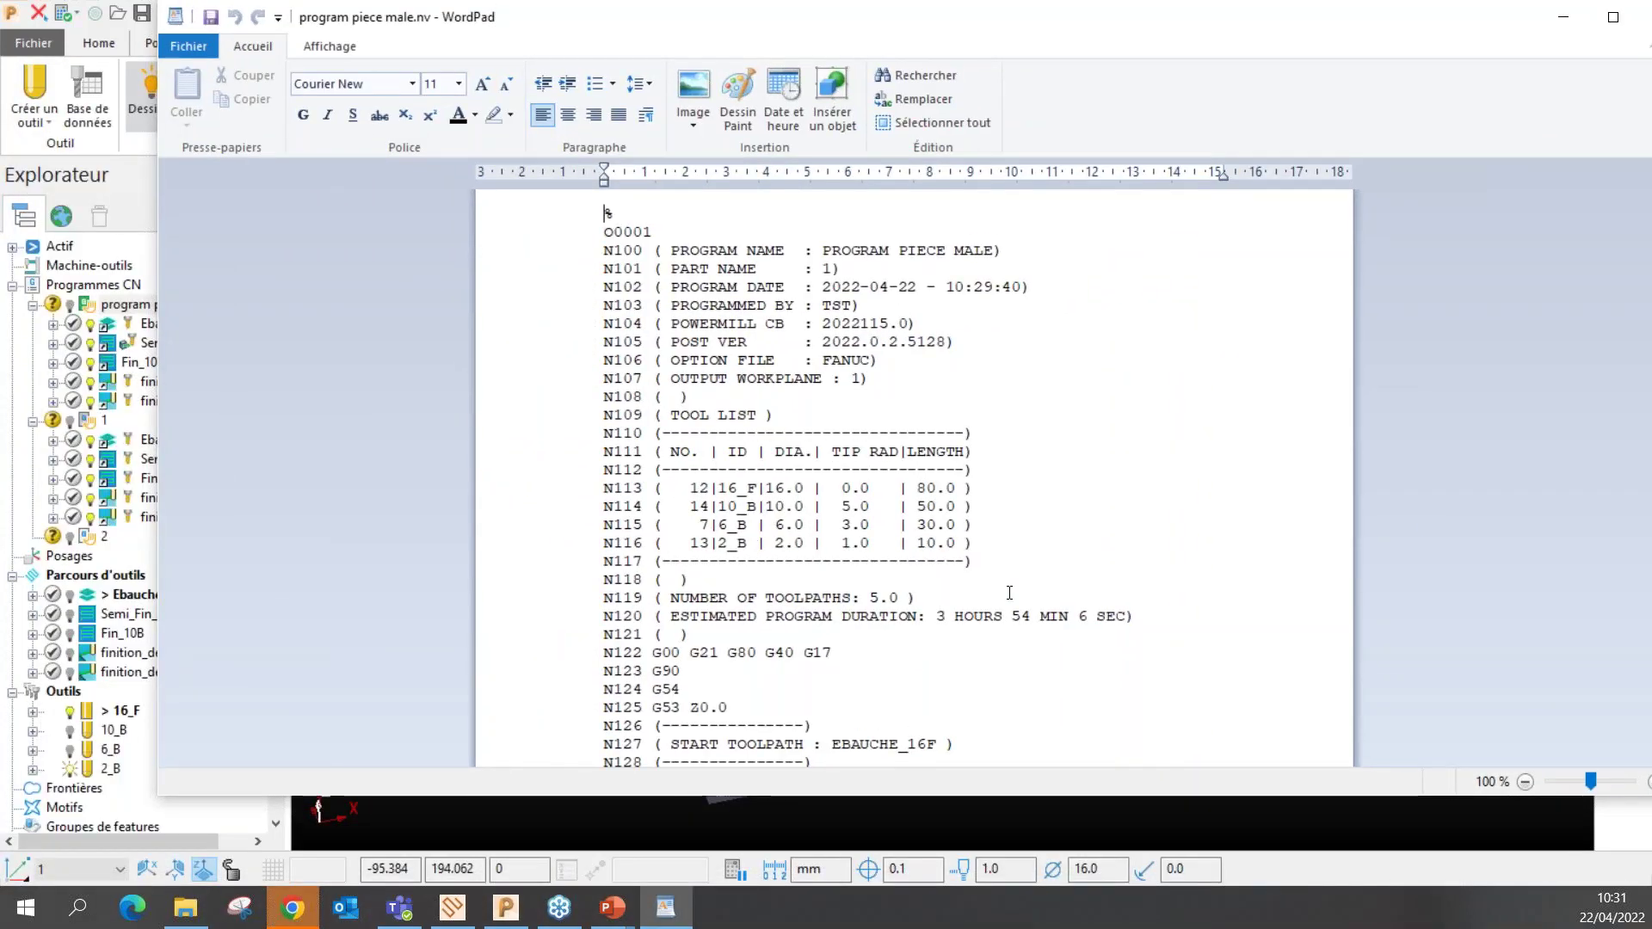
Examine the NC code's header, tool list and Ebauche_16F machining lines, and close the file and the program settings
{"action": "scroll", "coordinate": [832, 484], "scroll_direction": "down", "scroll_amount": 5}
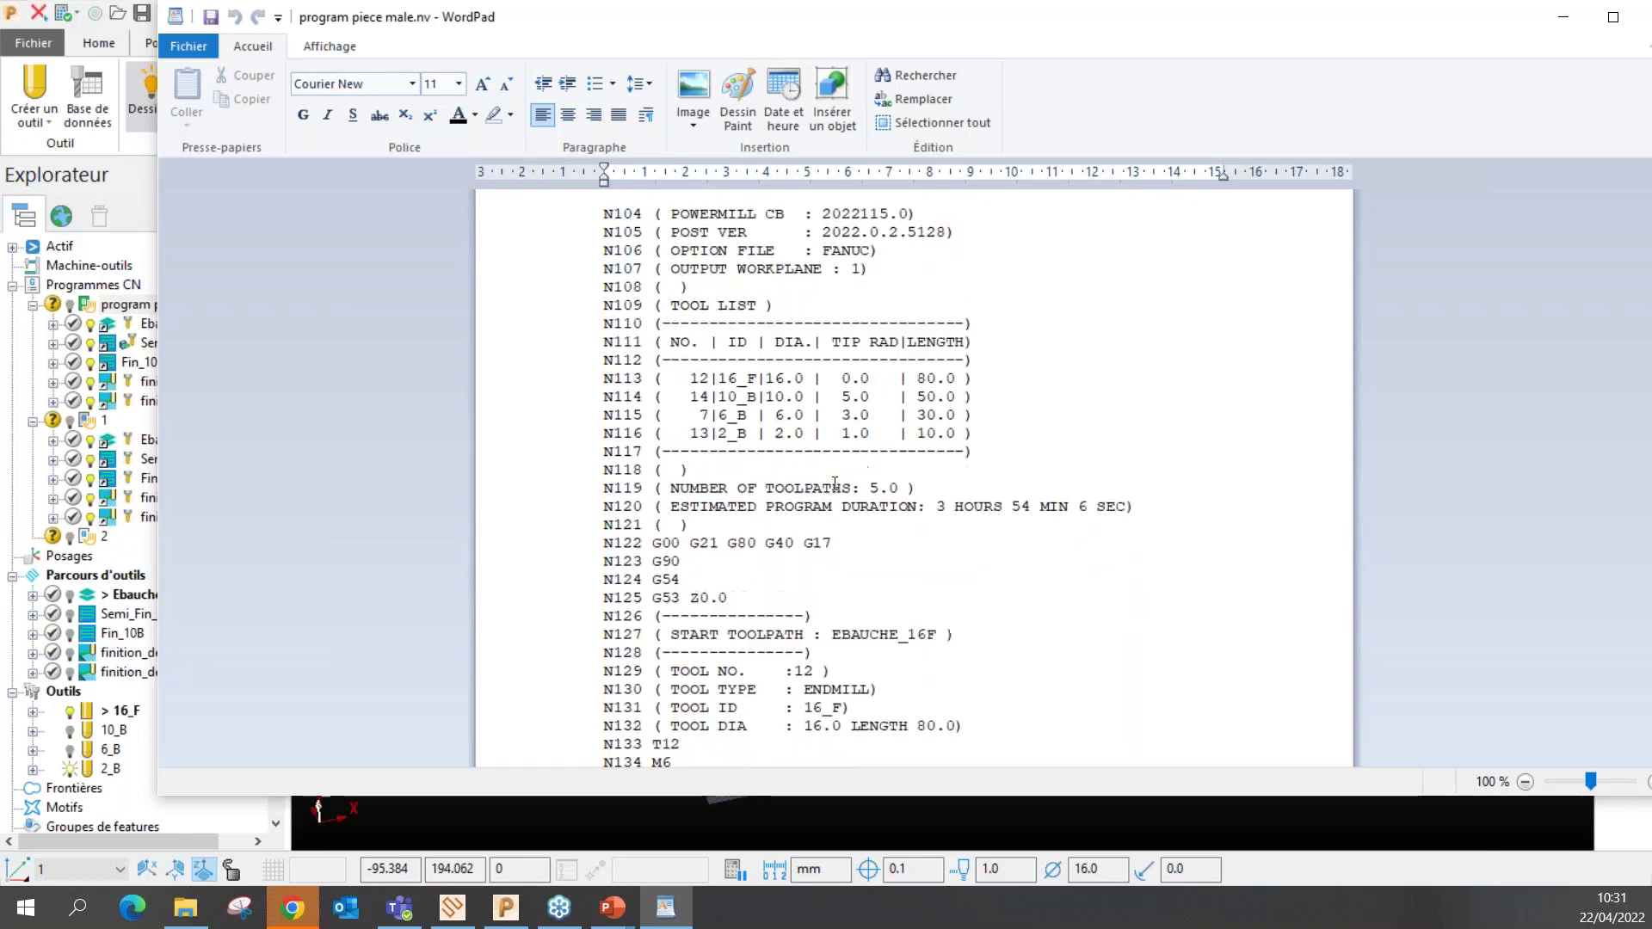
{"action": "scroll", "coordinate": [832, 484], "scroll_direction": "down", "scroll_amount": 7}
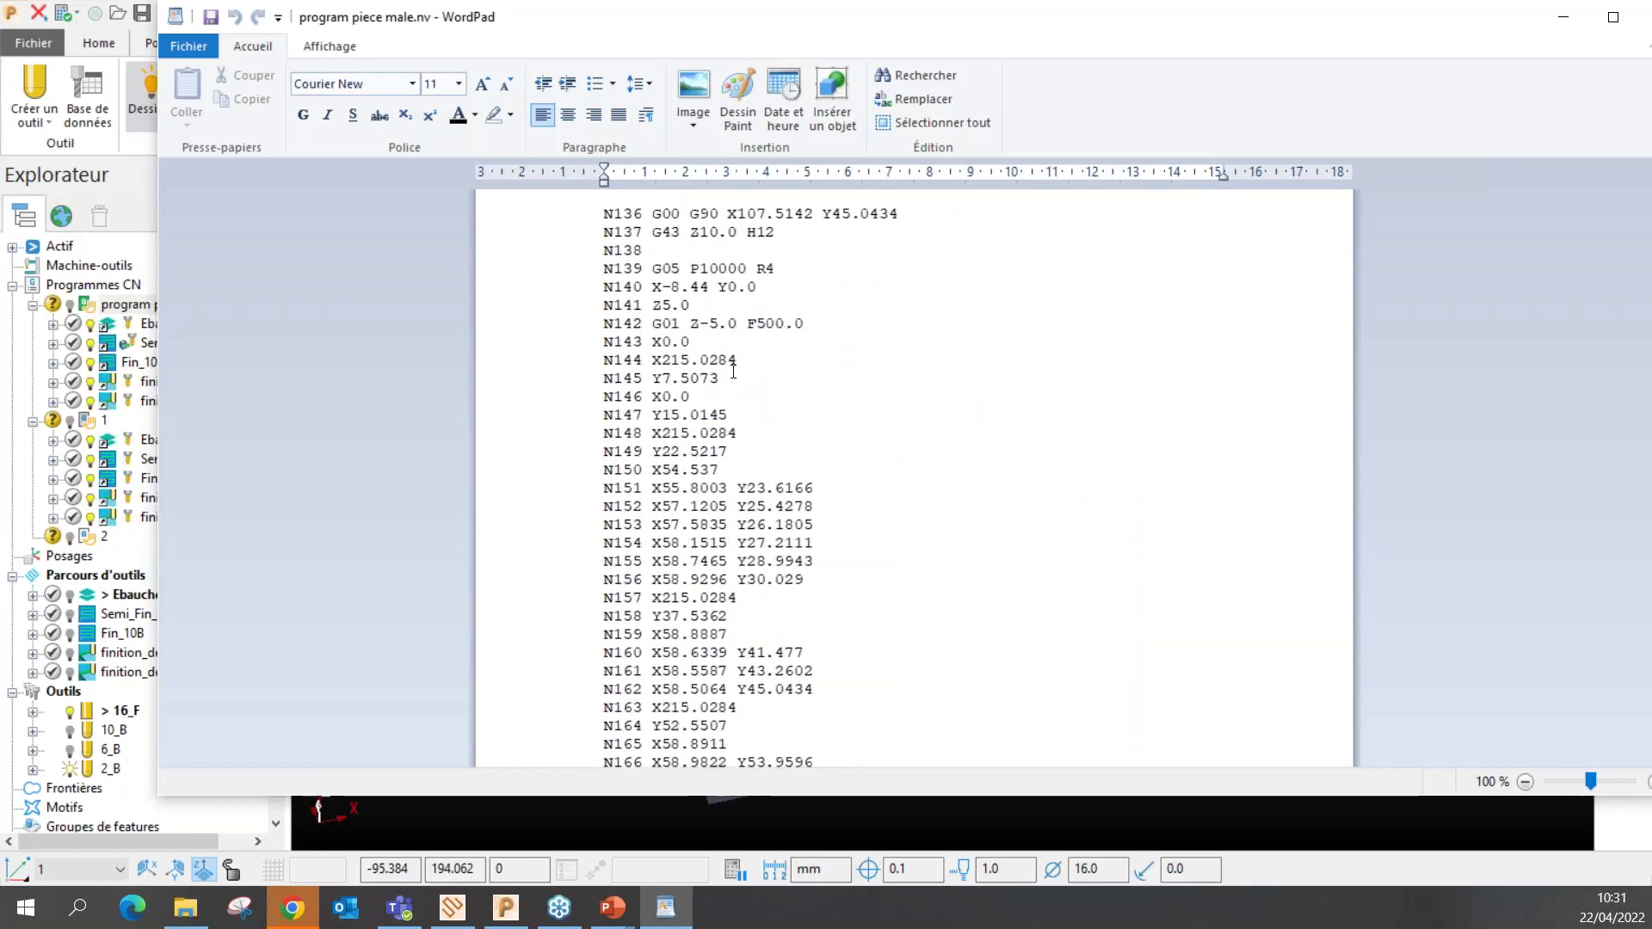
{"action": "scroll", "coordinate": [790, 542], "scroll_direction": "down", "scroll_amount": 12}
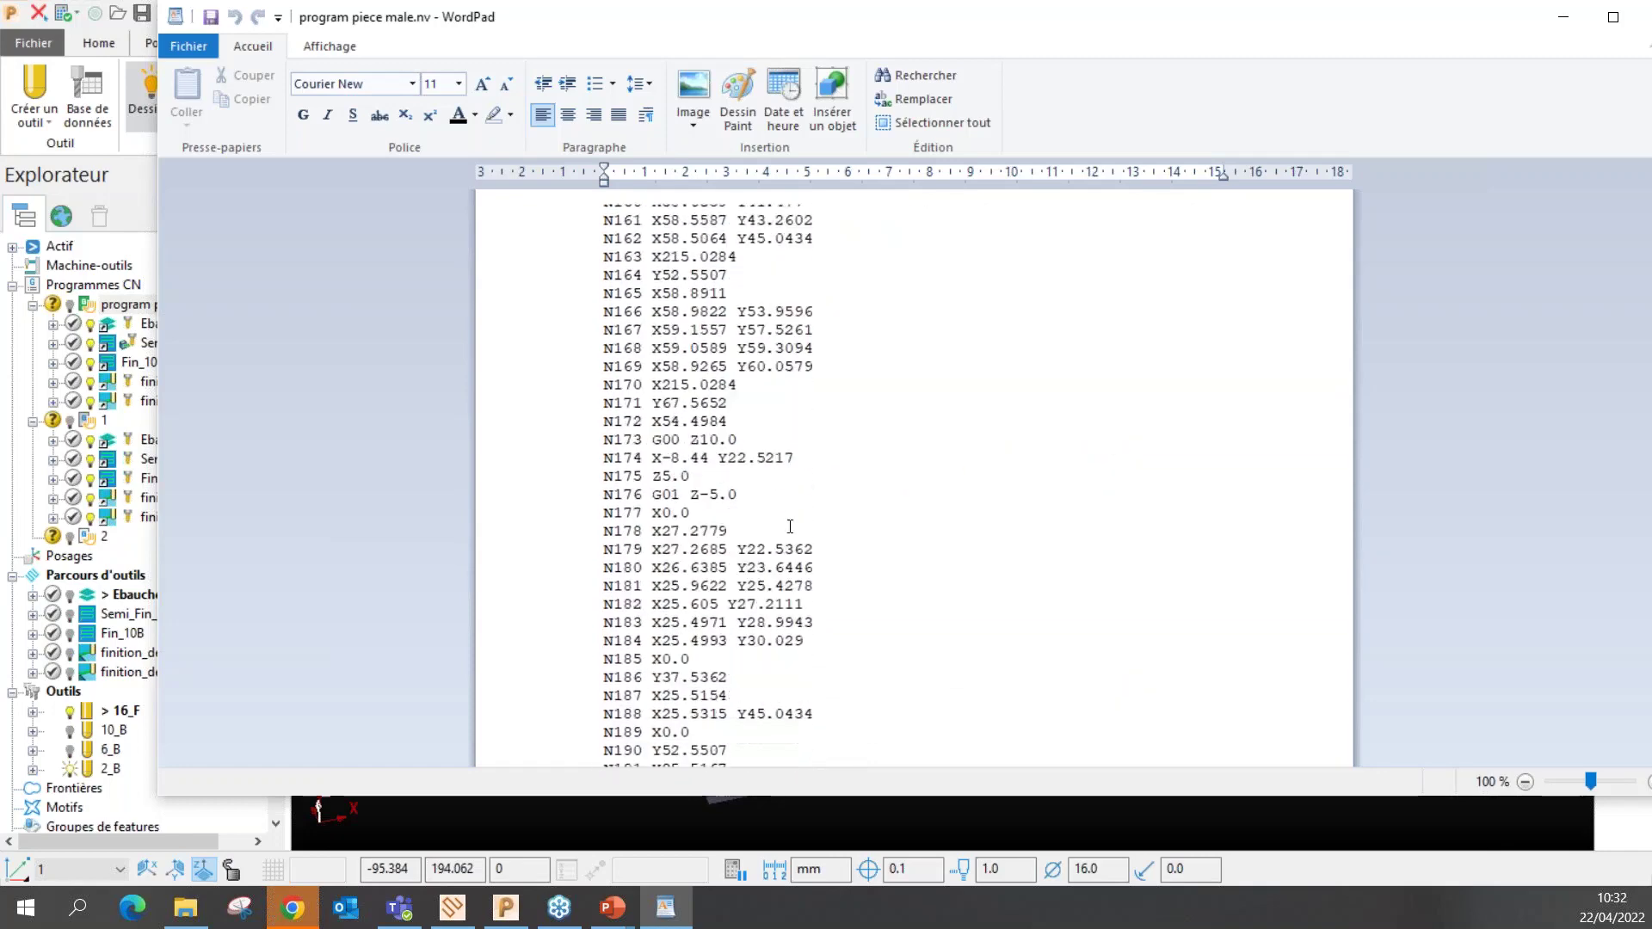
{"action": "scroll", "coordinate": [792, 520], "scroll_direction": "up", "scroll_amount": 13}
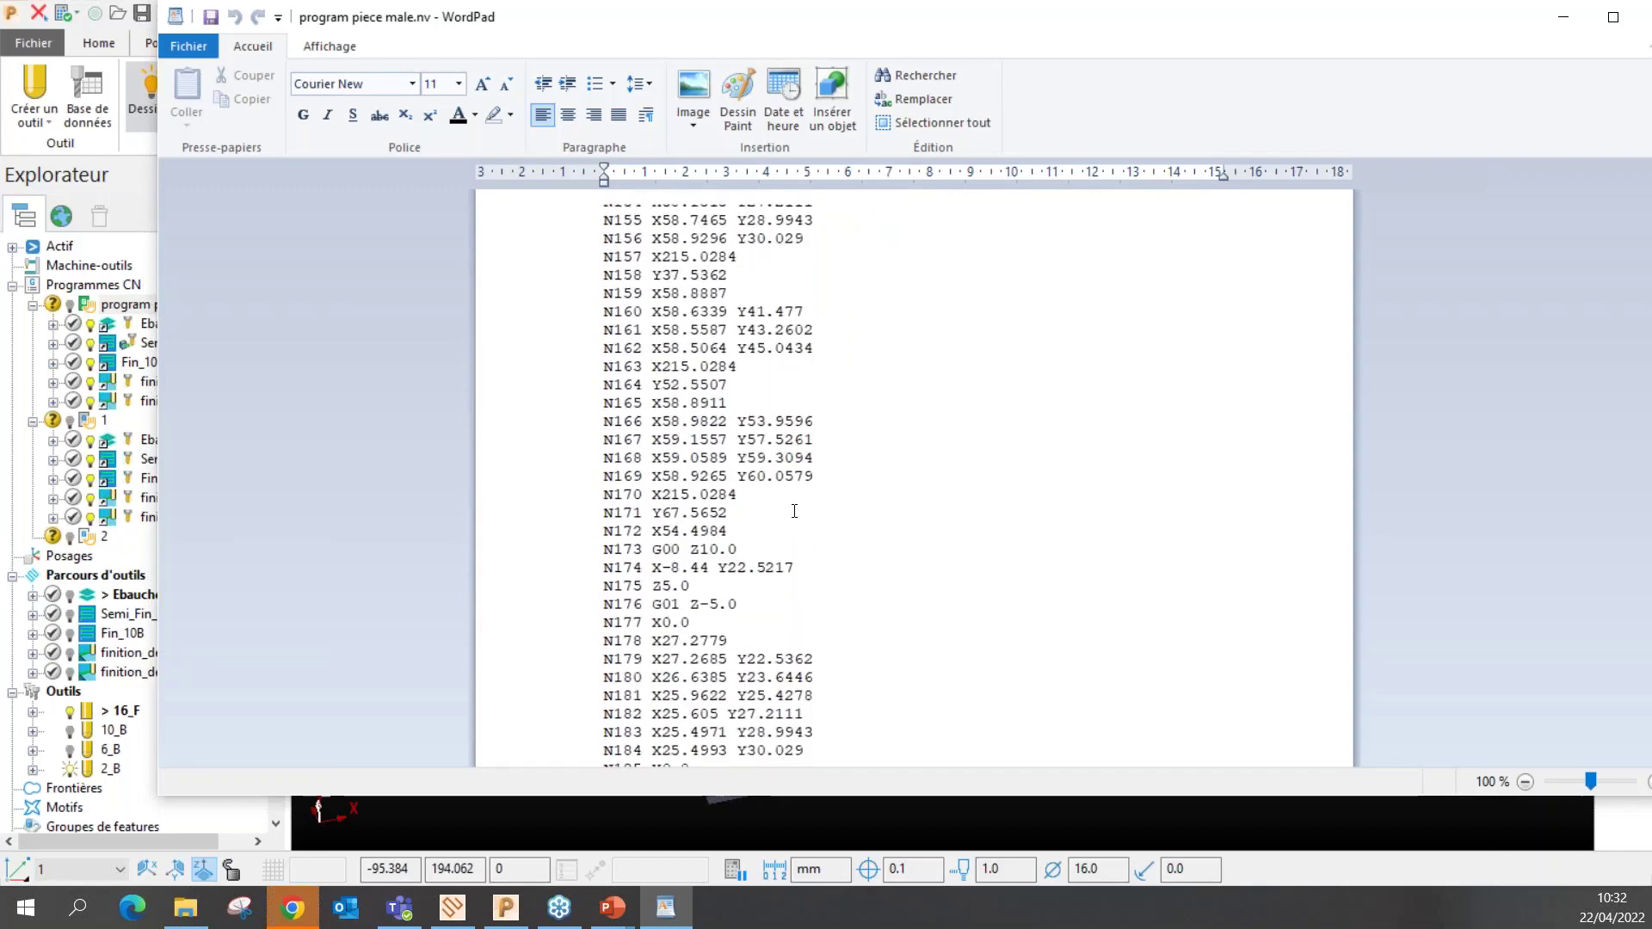
{"action": "scroll", "coordinate": [795, 509], "scroll_direction": "up", "scroll_amount": 6}
{"action": "scroll", "coordinate": [794, 509], "scroll_direction": "down", "scroll_amount": 3}
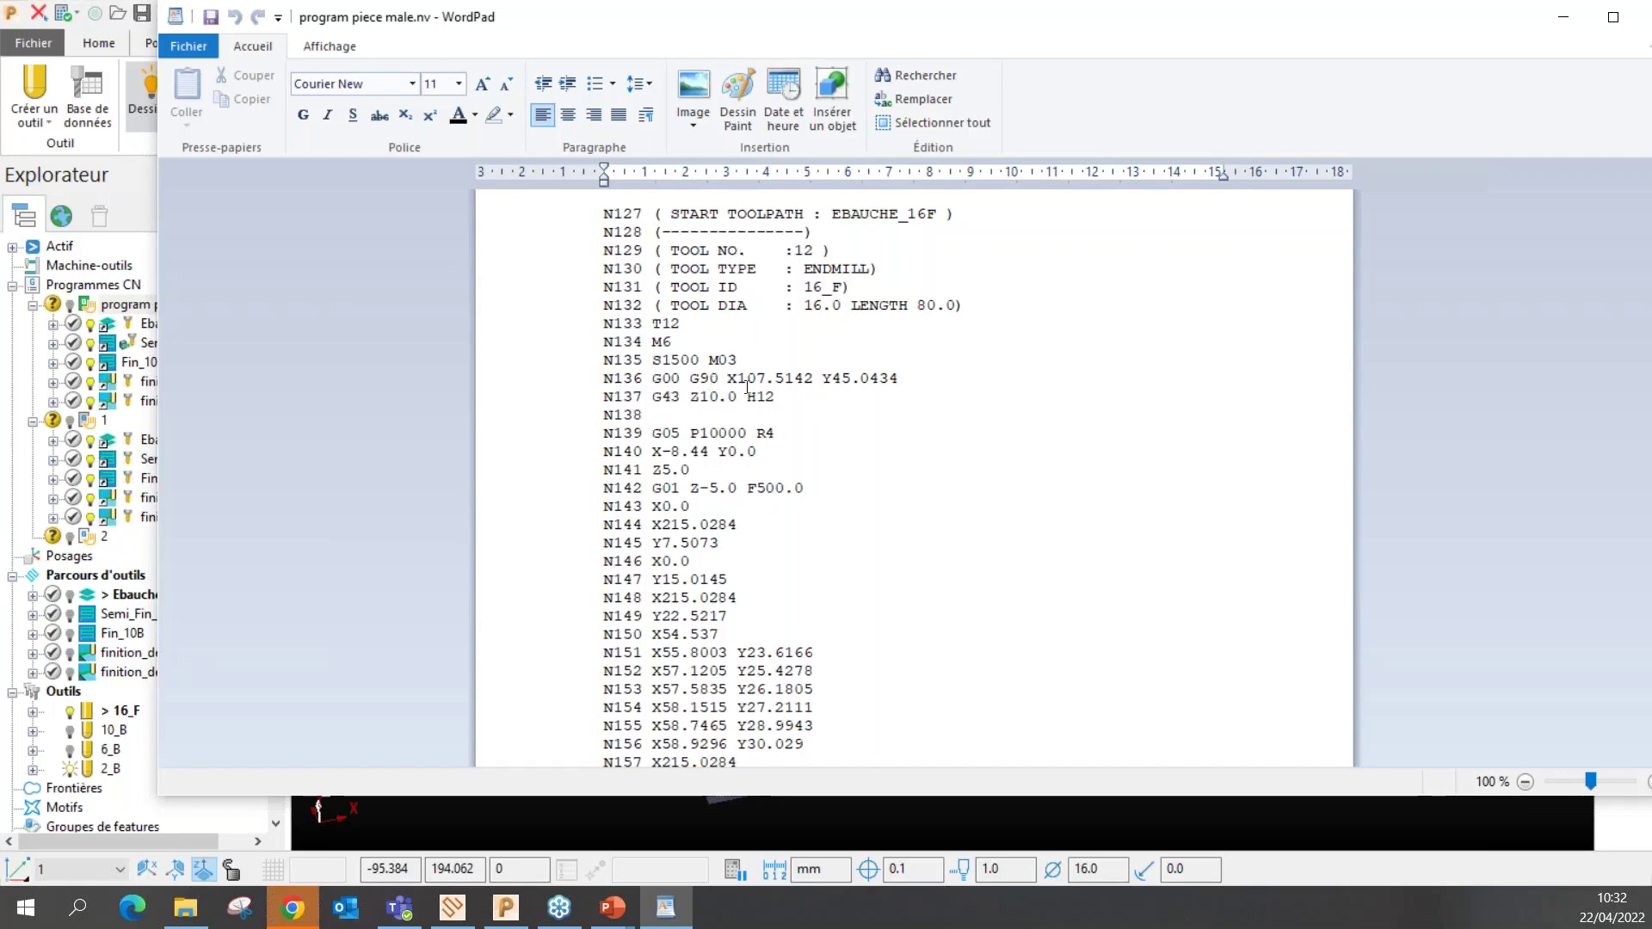
{"action": "scroll", "coordinate": [817, 385], "scroll_direction": "down", "scroll_amount": 15}
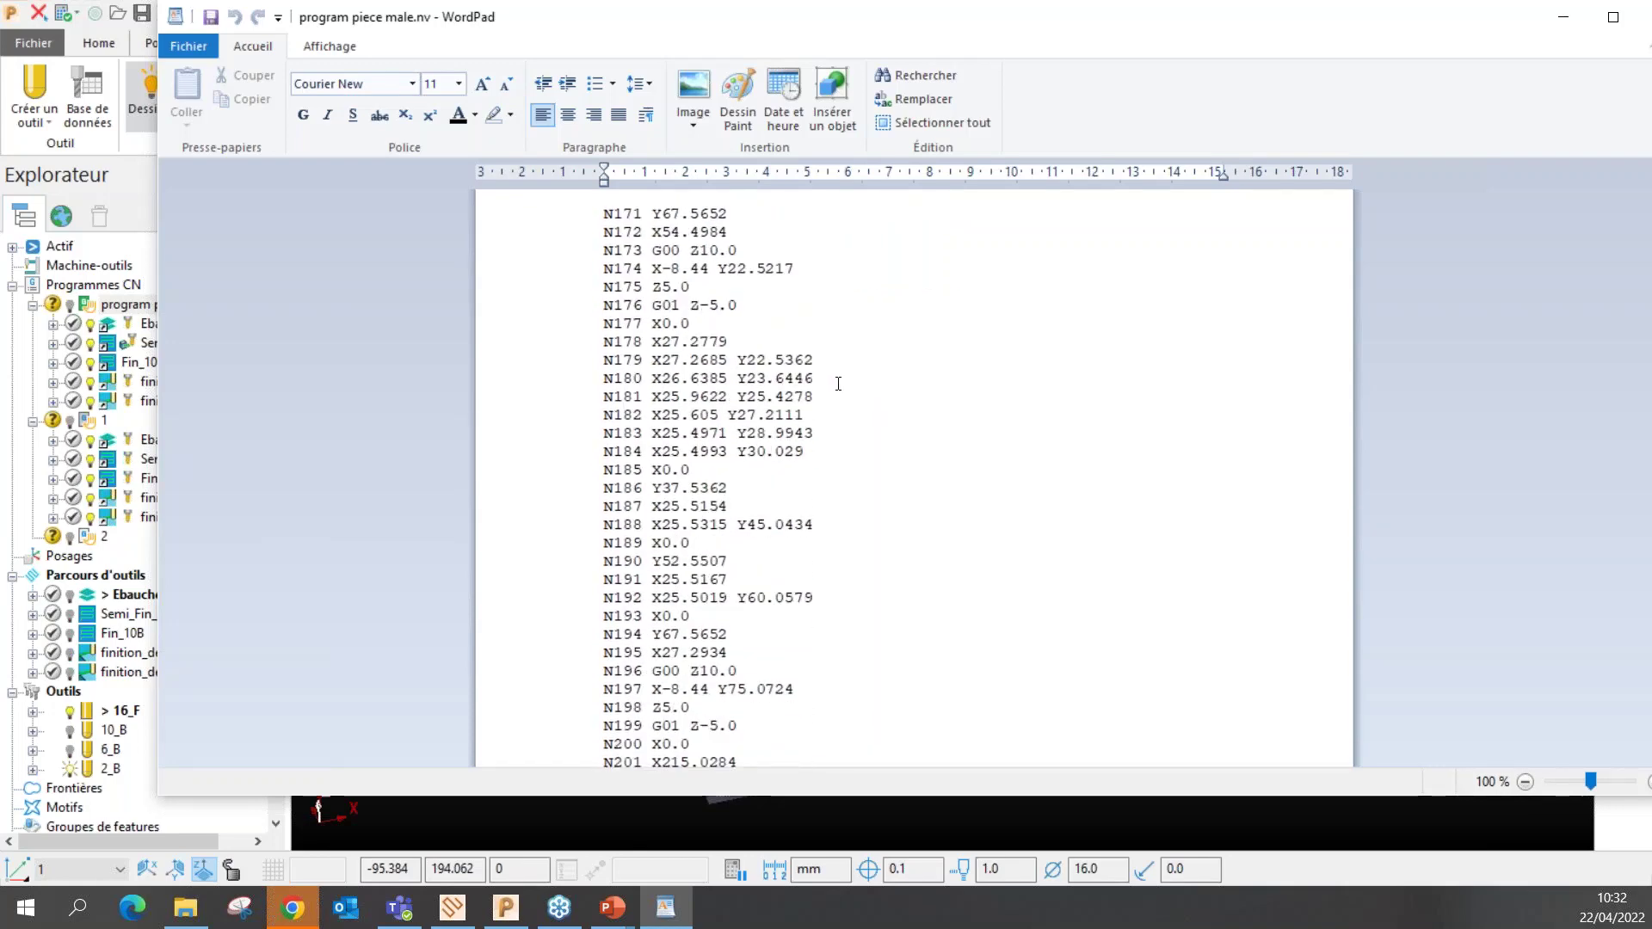
{"action": "scroll", "coordinate": [838, 383], "scroll_direction": "down", "scroll_amount": 20}
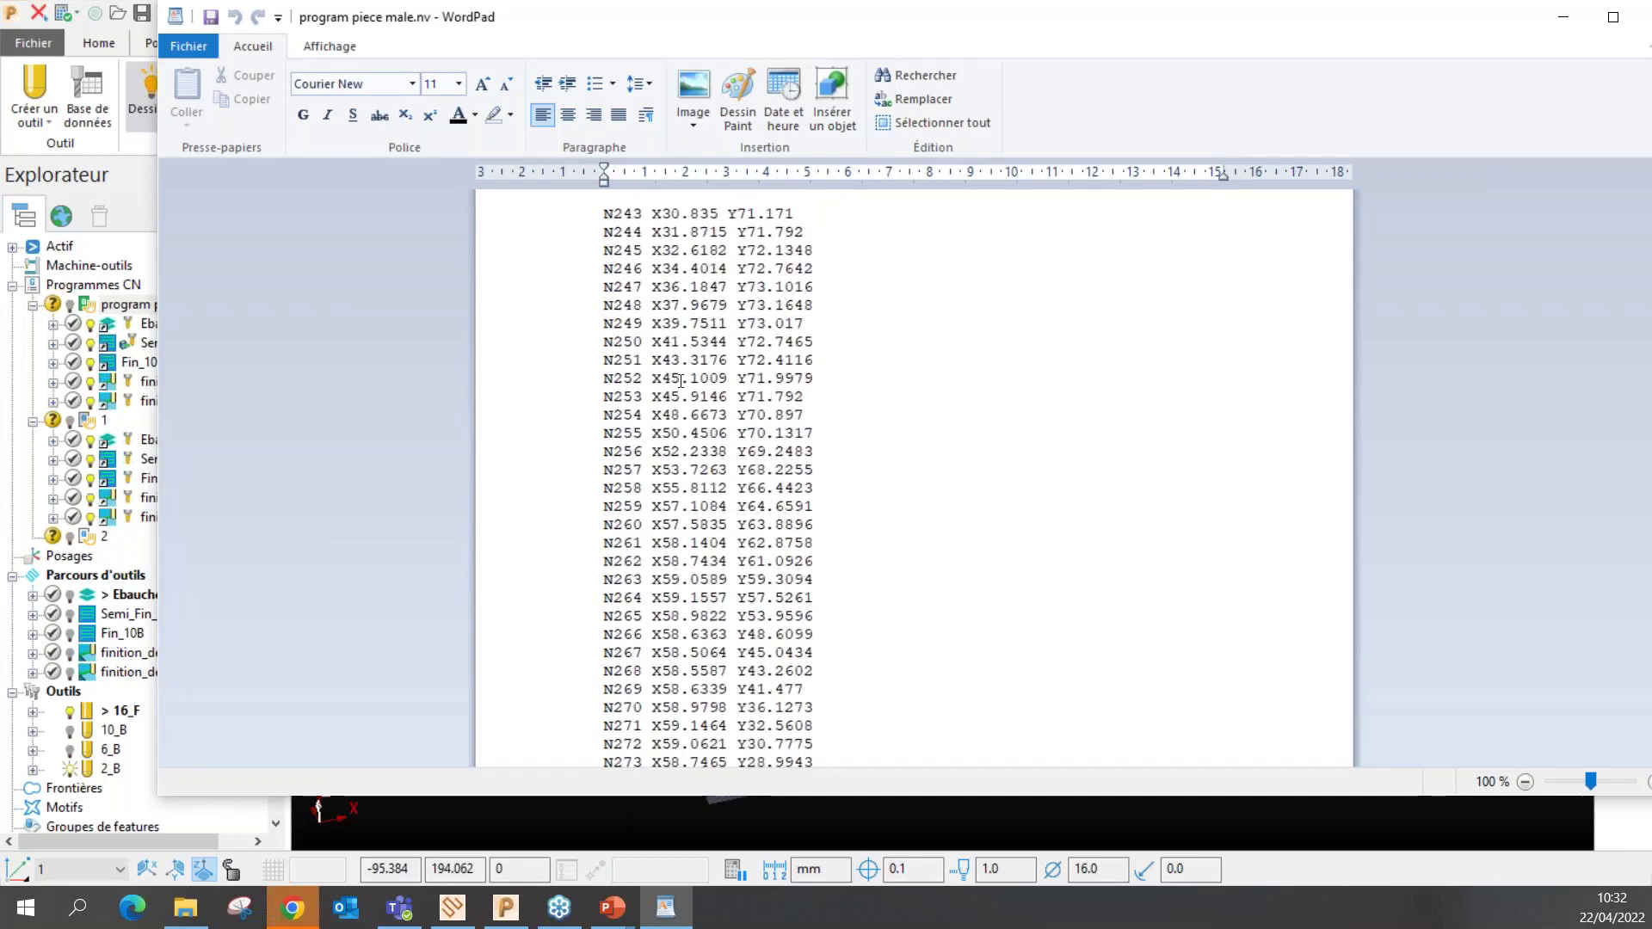
{"action": "scroll", "coordinate": [680, 379], "scroll_direction": "up", "scroll_amount": 20}
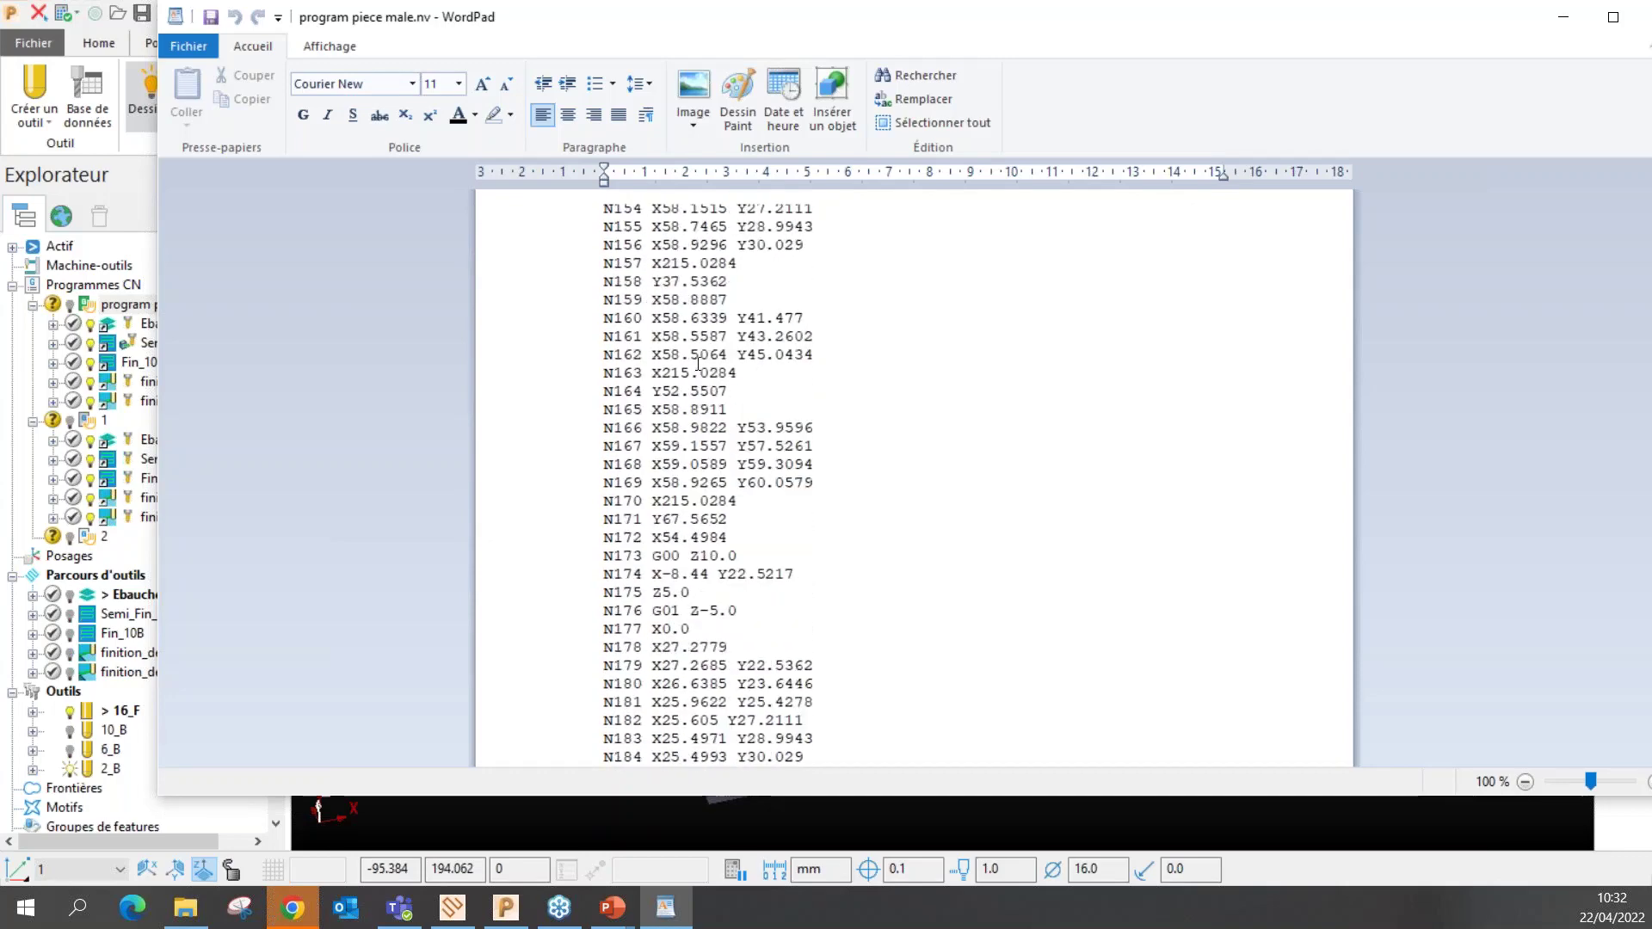
{"action": "scroll", "coordinate": [697, 363], "scroll_direction": "up", "scroll_amount": 19}
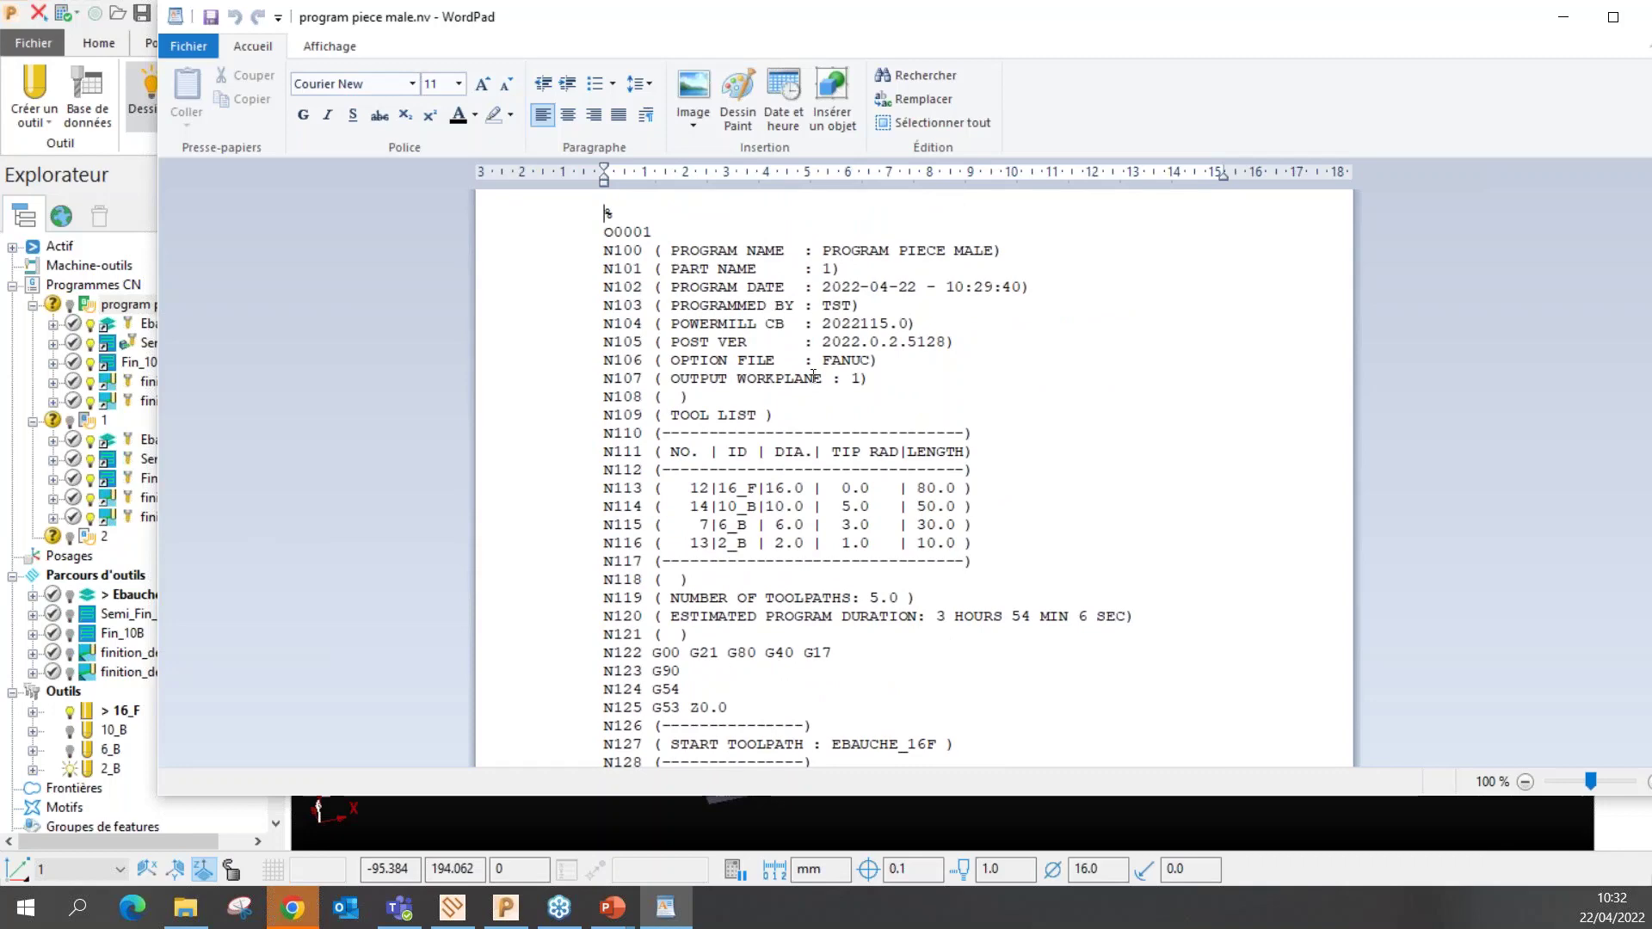
{"action": "scroll", "coordinate": [894, 425], "scroll_direction": "down", "scroll_amount": 4}
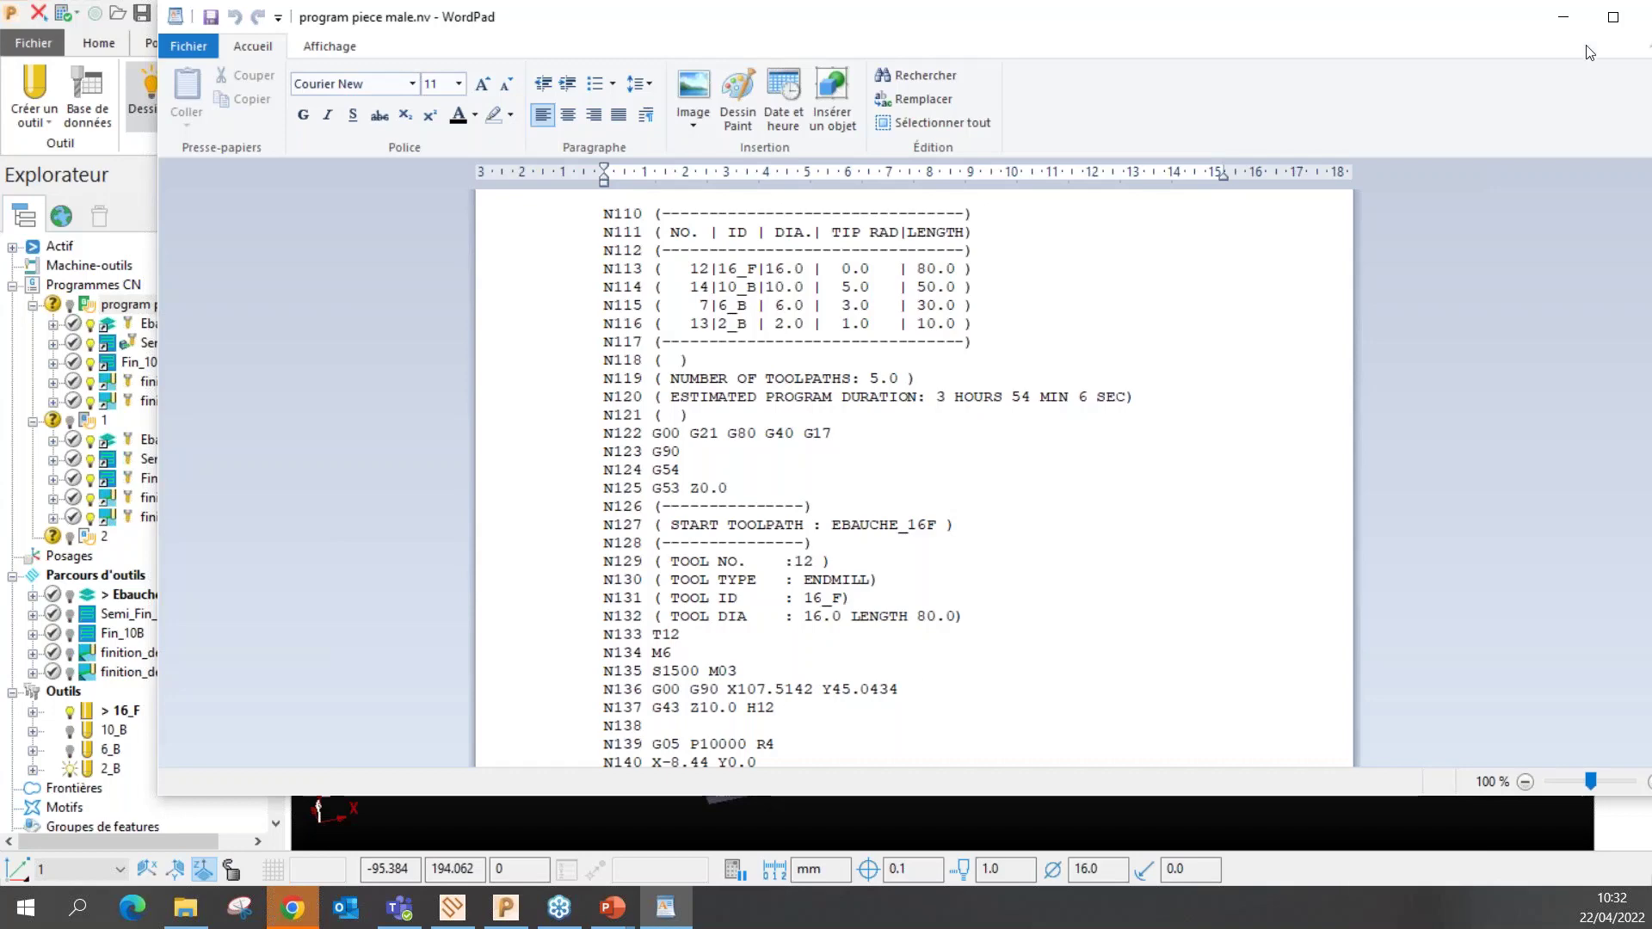
{"action": "left_click_drag", "start_coordinate": [1372, 24], "coordinate": [1241, 25]}
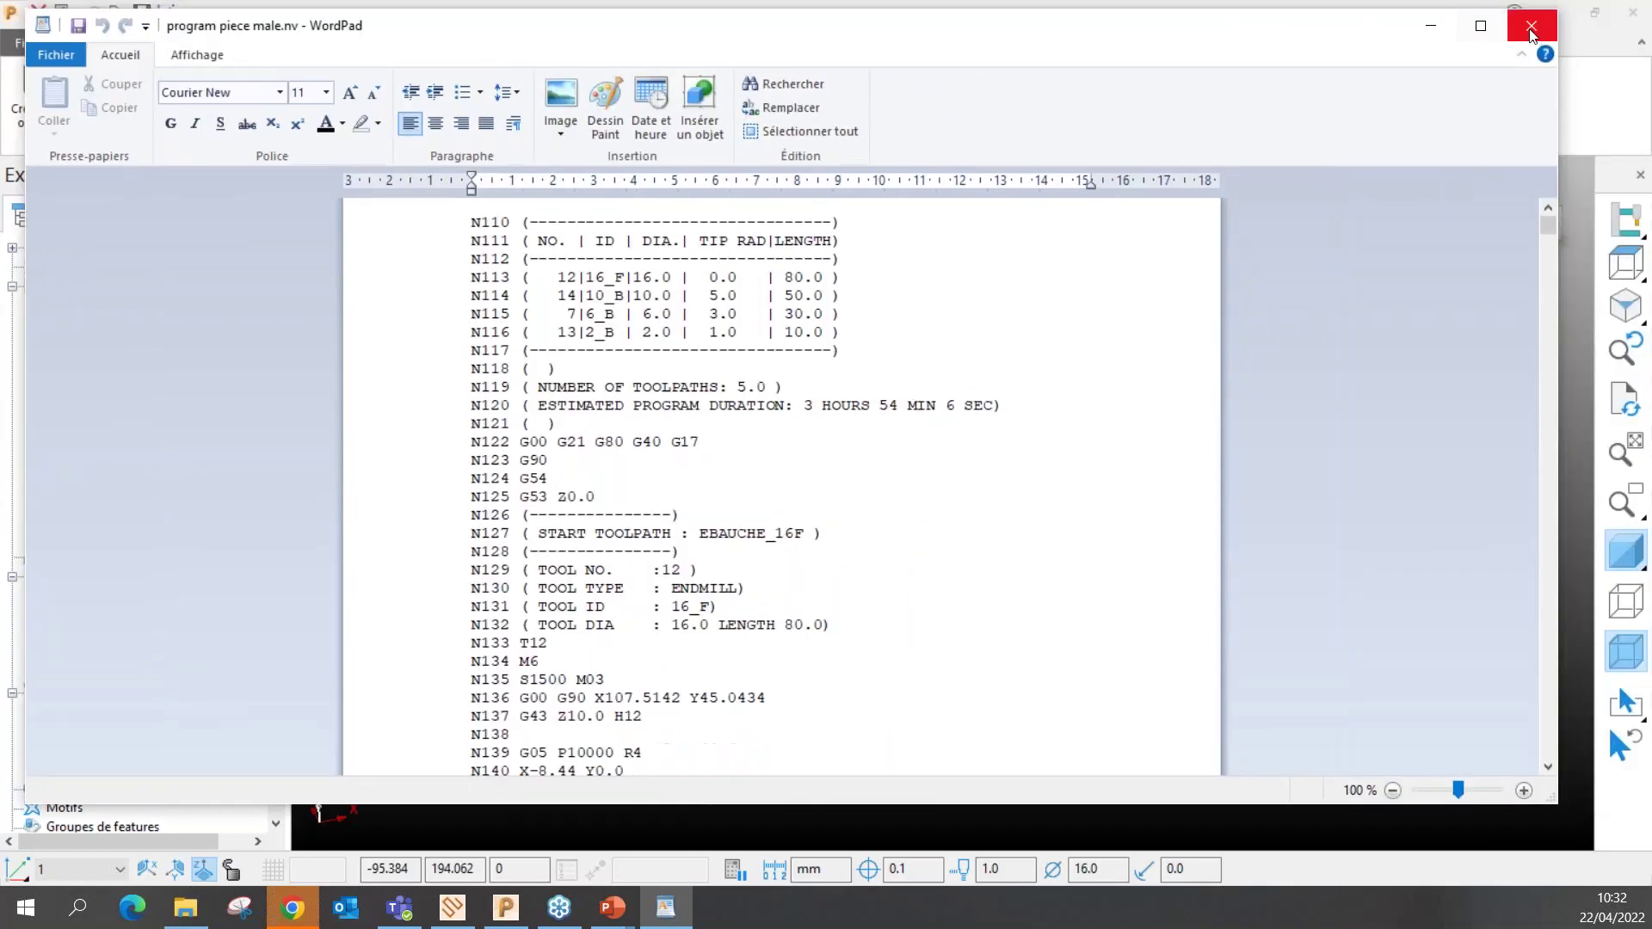
{"action": "left_click", "coordinate": [1526, 30]}
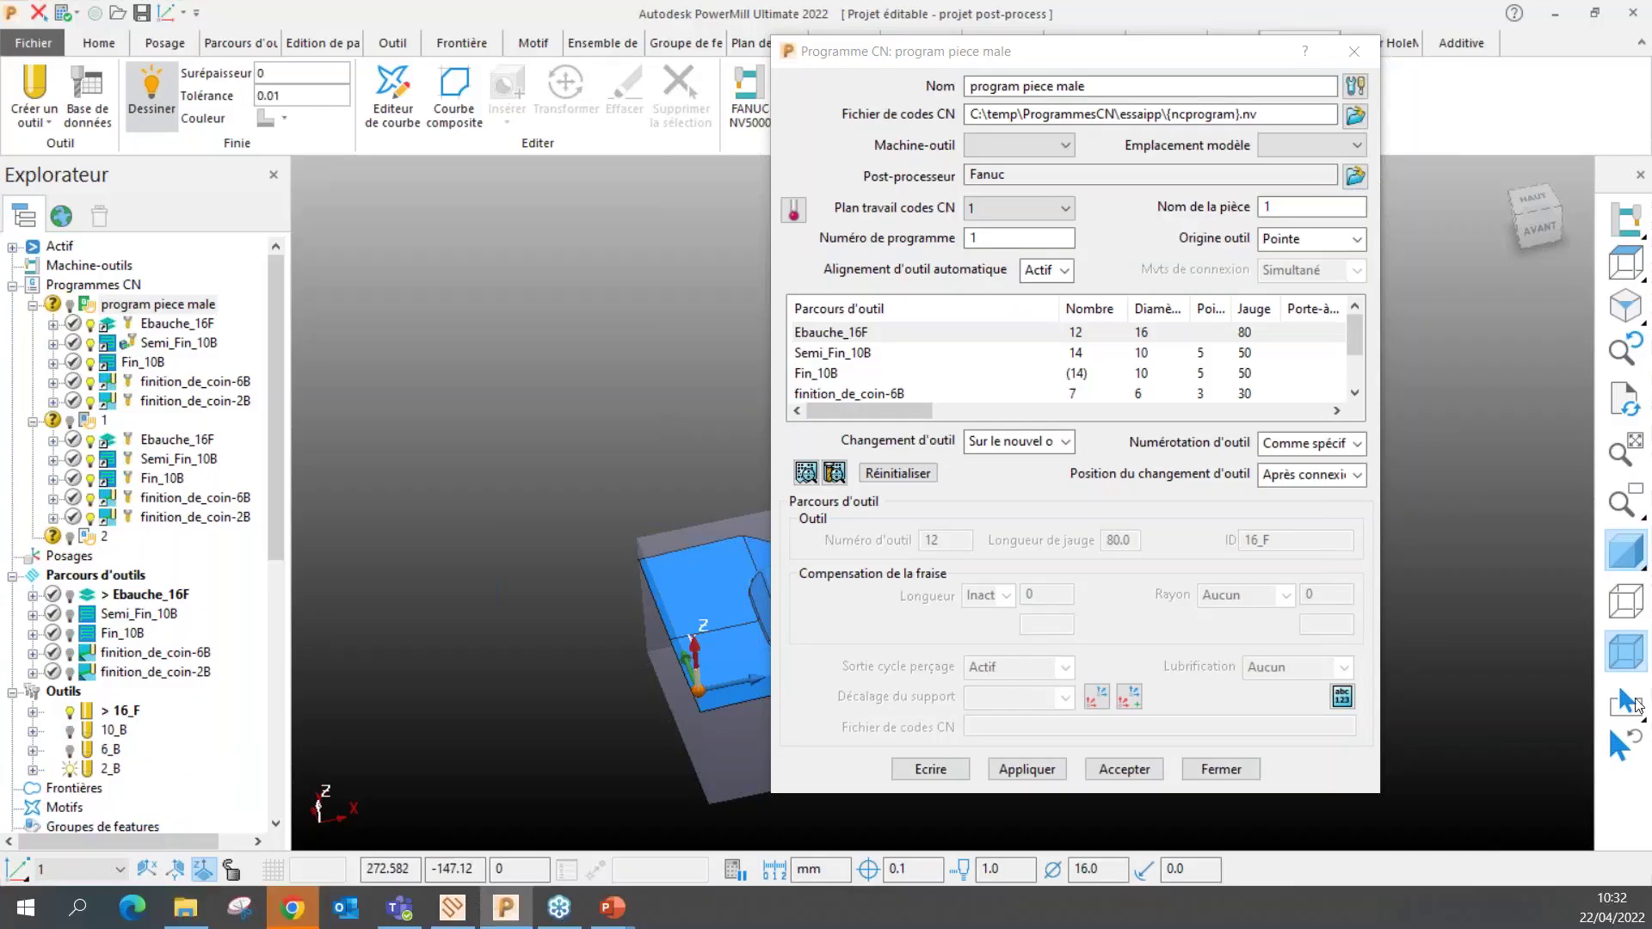
{"action": "left_click", "coordinate": [1354, 52]}
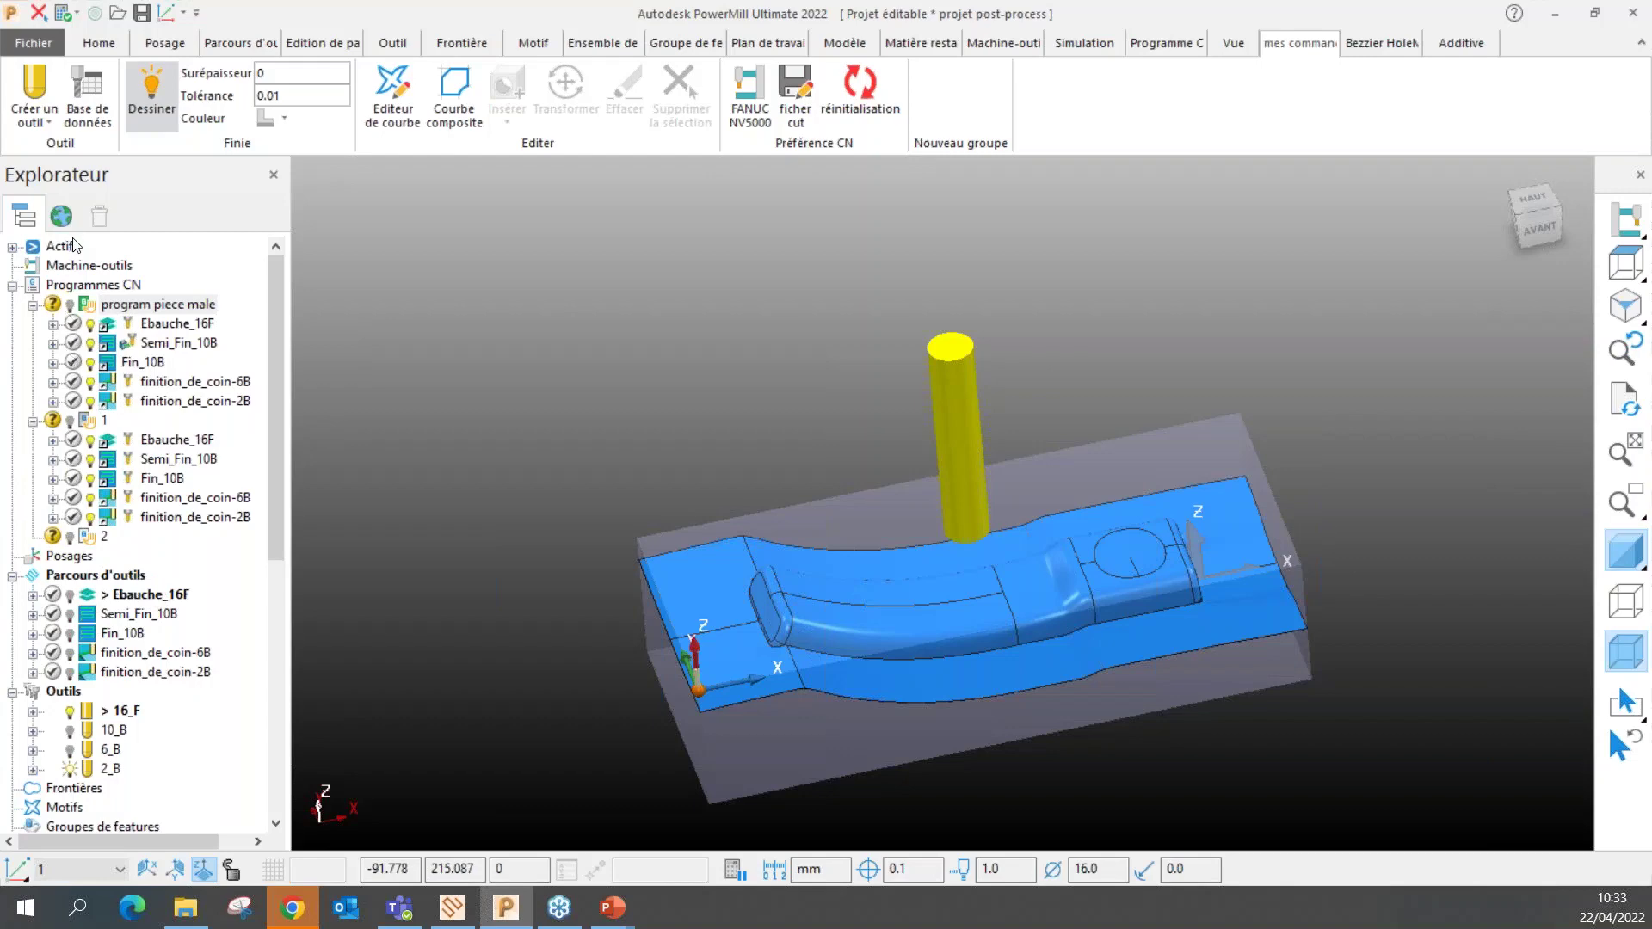
Create an empty NC program to check its default post-processor and code path, and close its settings
{"action": "left_click", "coordinate": [97, 287]}
{"action": "right_click", "coordinate": [98, 289]}
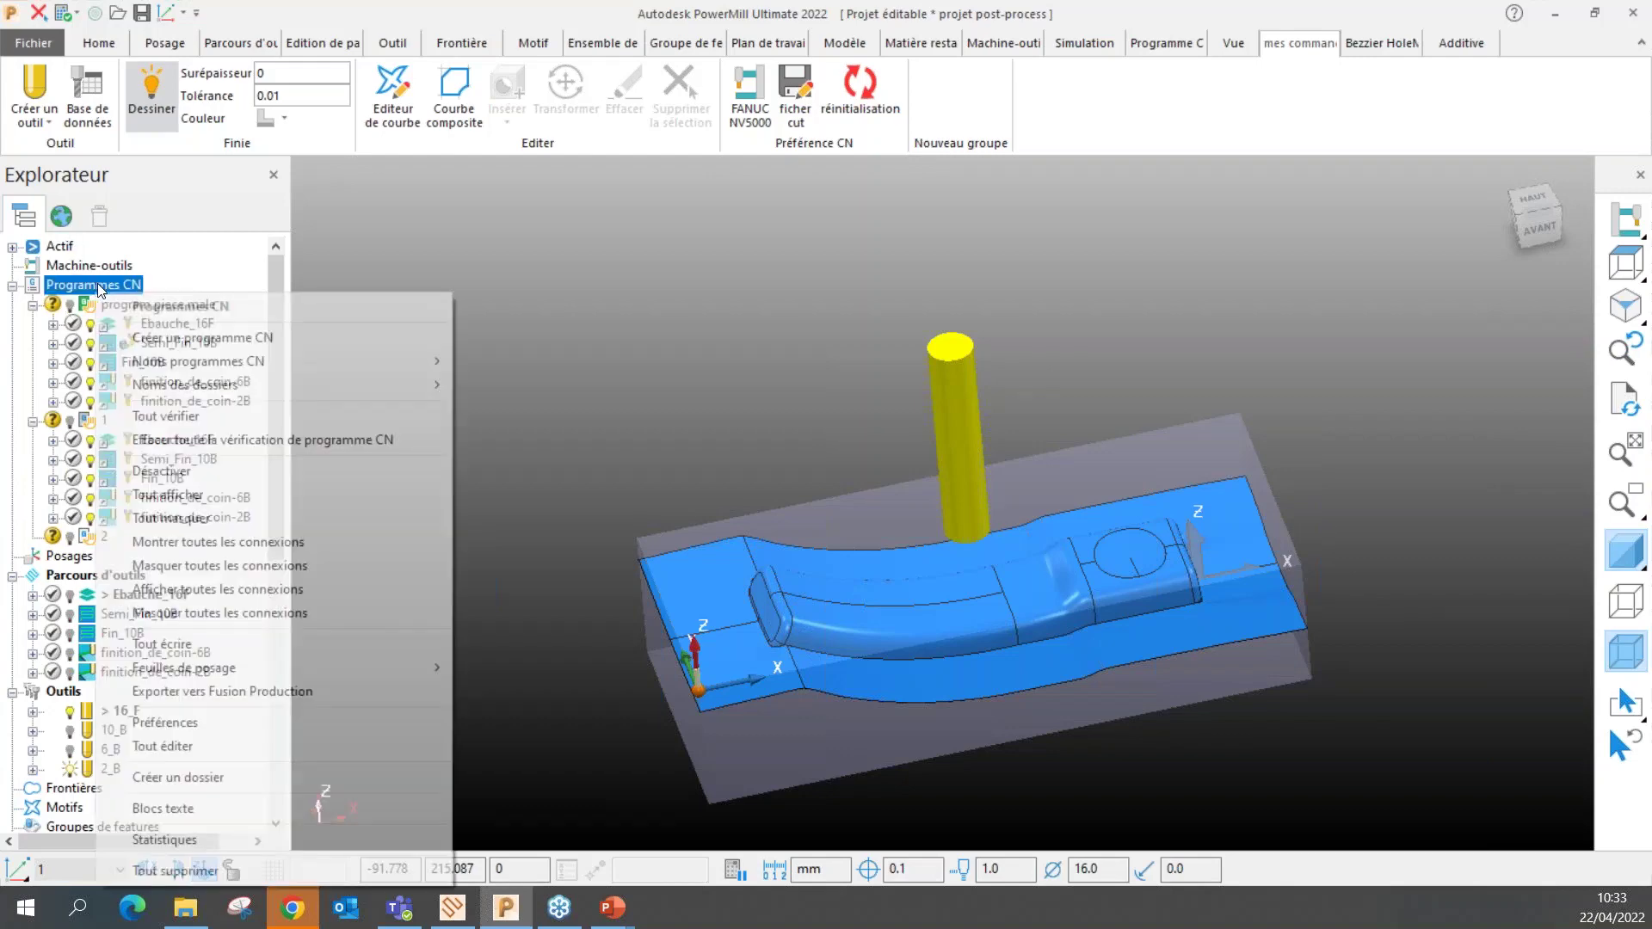
{"action": "left_click", "coordinate": [200, 341]}
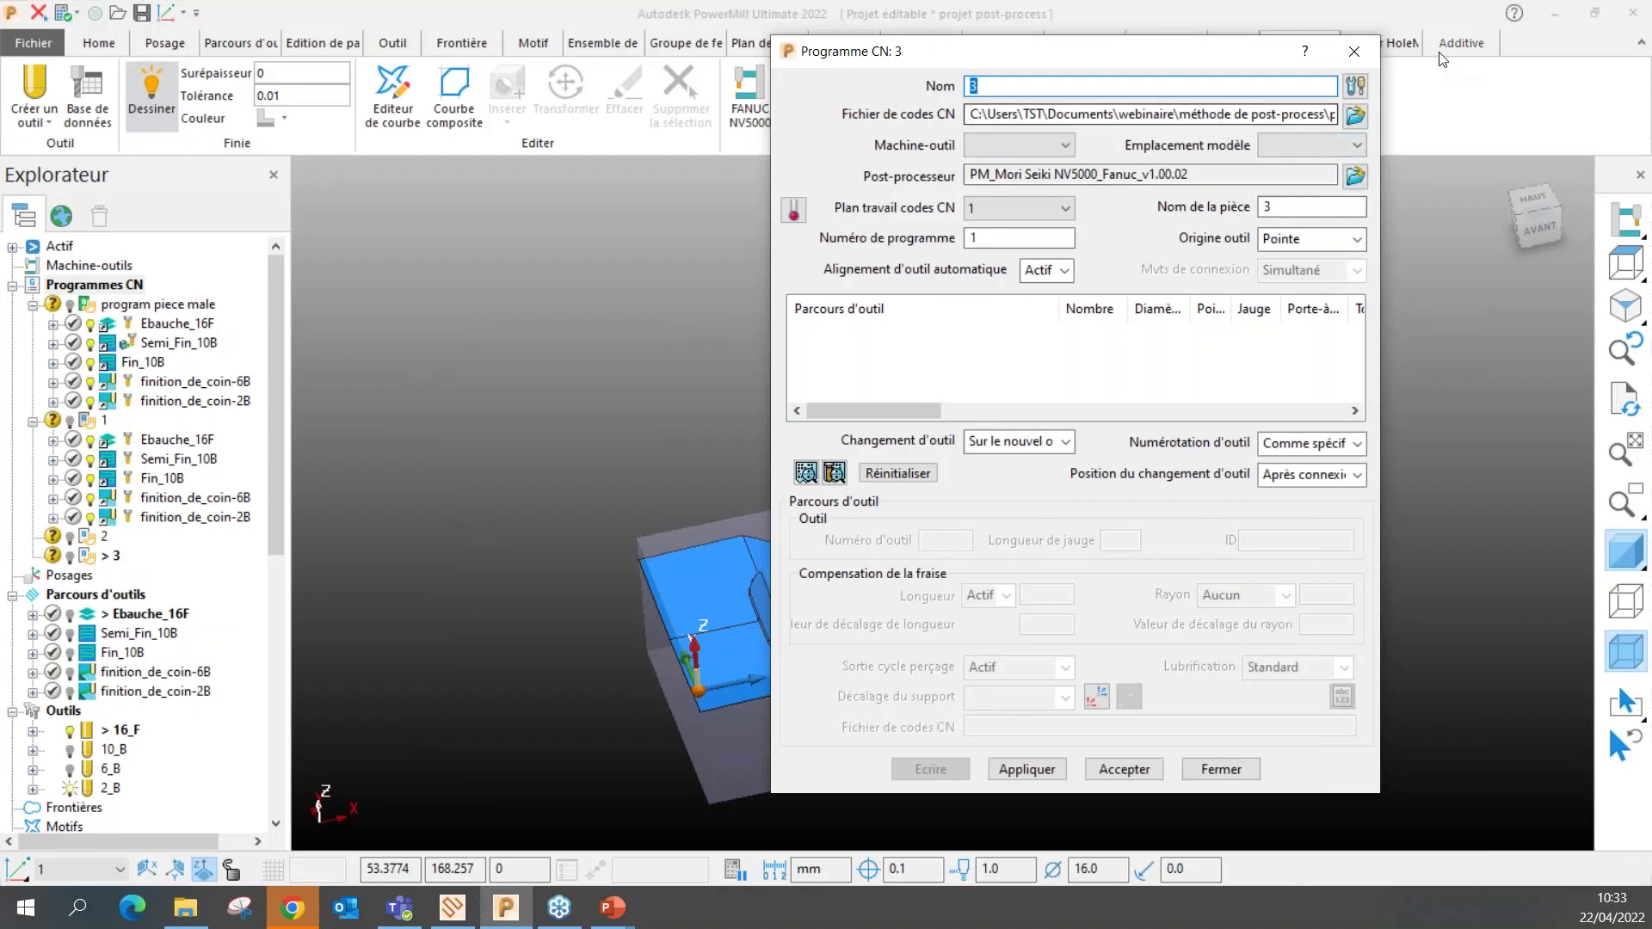
{"action": "left_click", "coordinate": [1354, 51]}
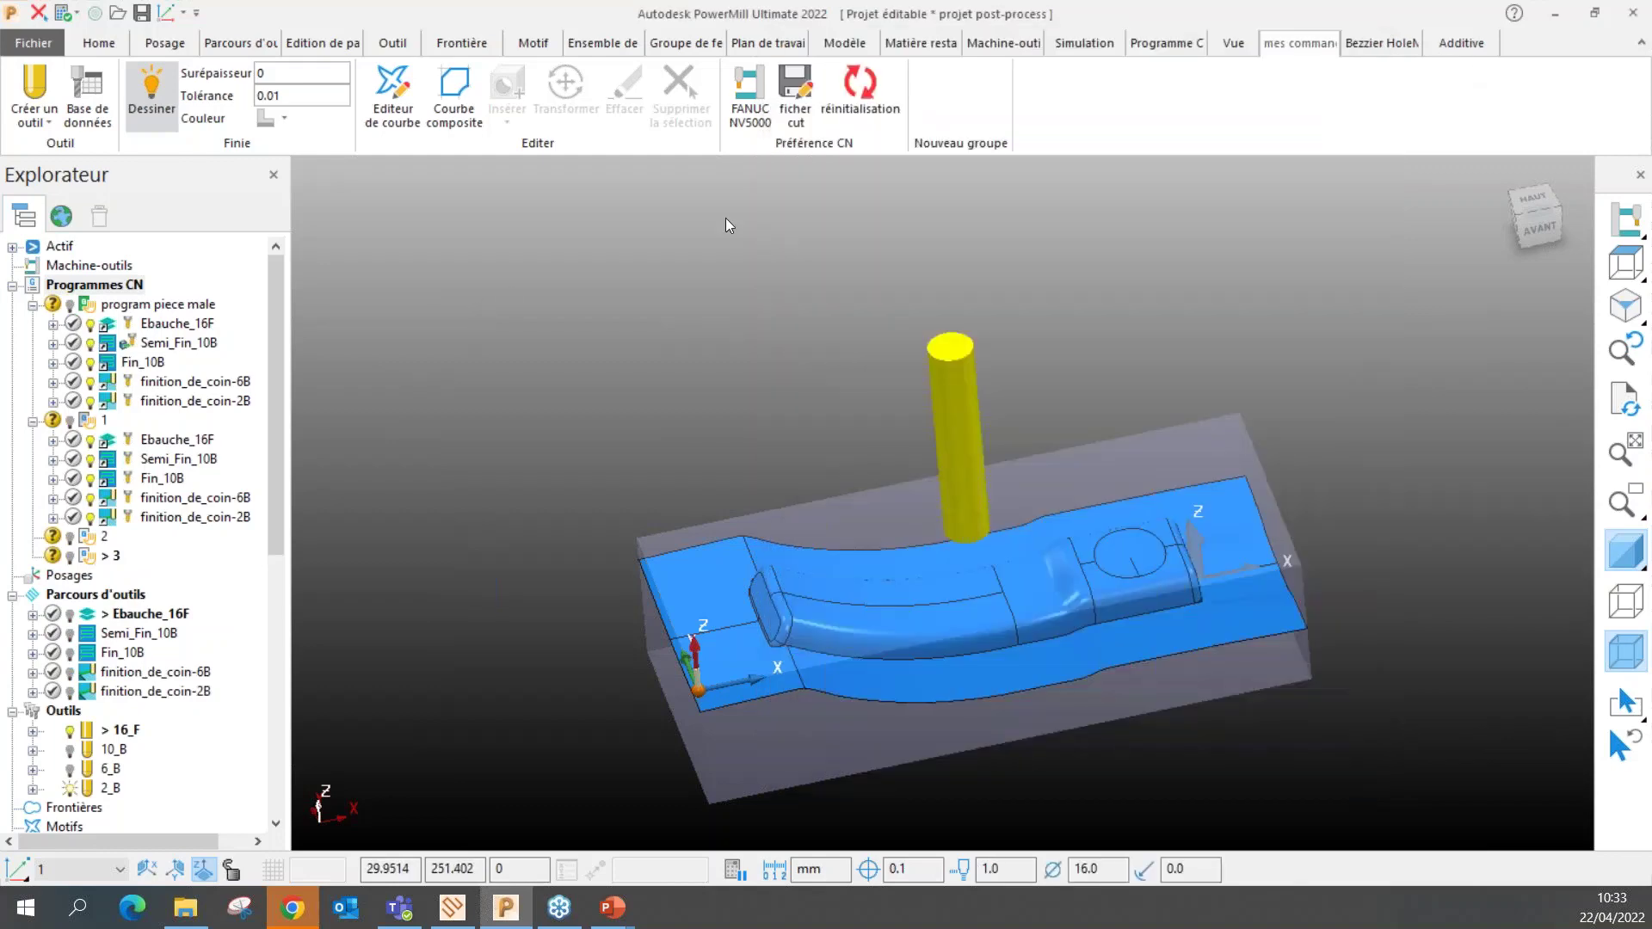
Reset the NC preferences with the custom reinitialisation command and create a new NC program
{"action": "left_click", "coordinate": [855, 94]}
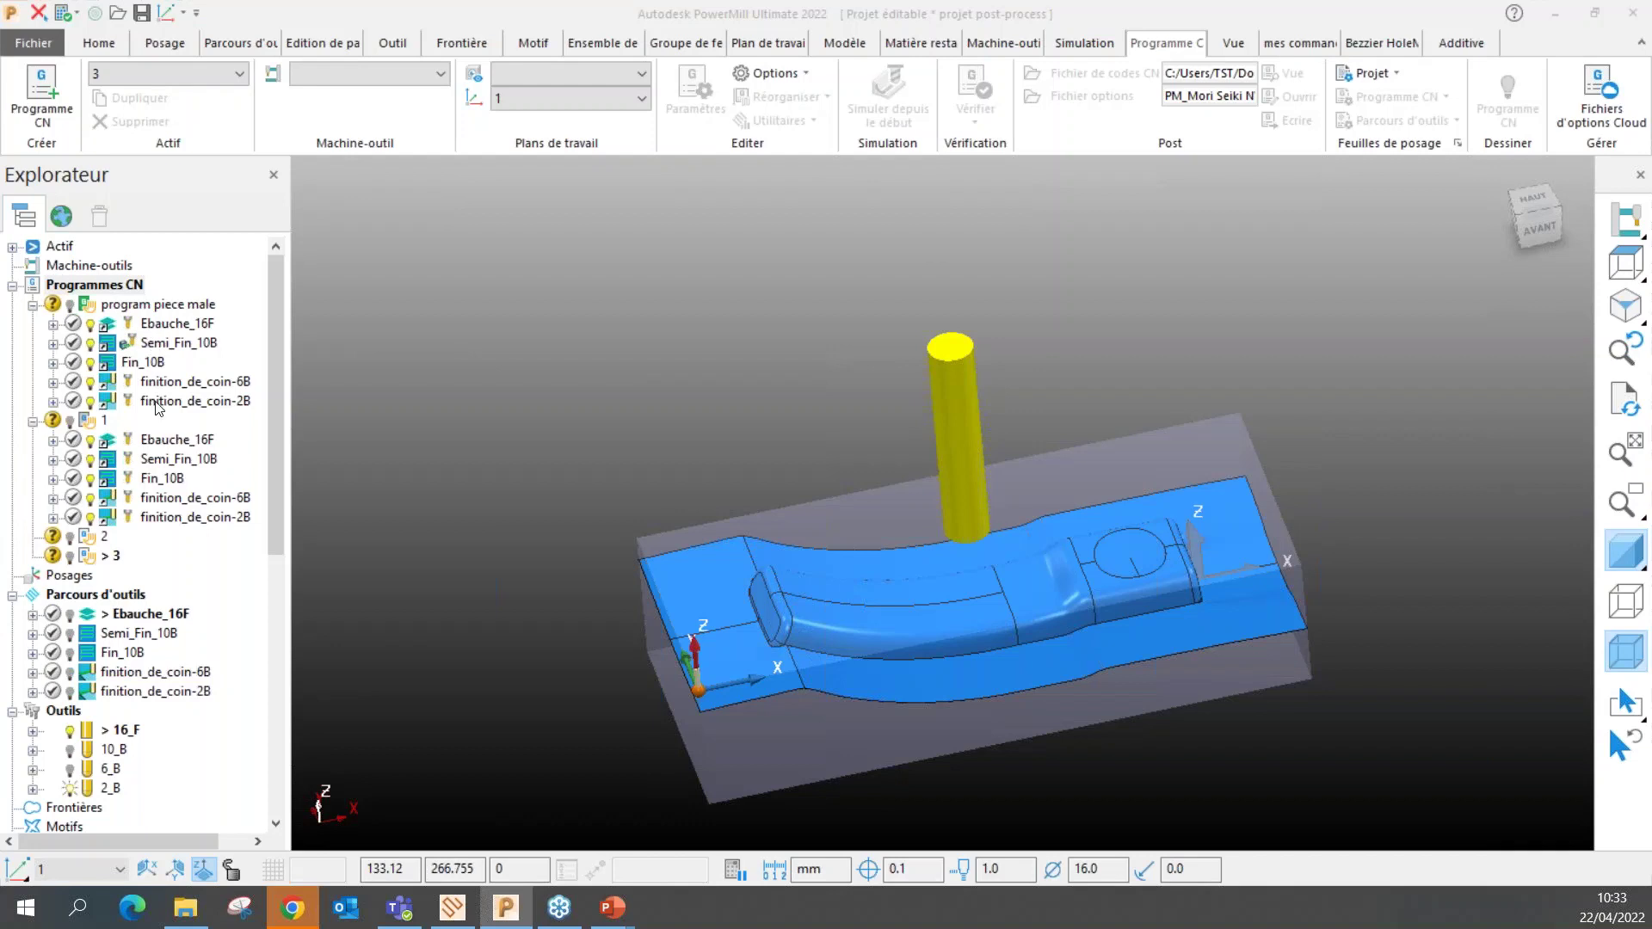
{"action": "right_click", "coordinate": [121, 292]}
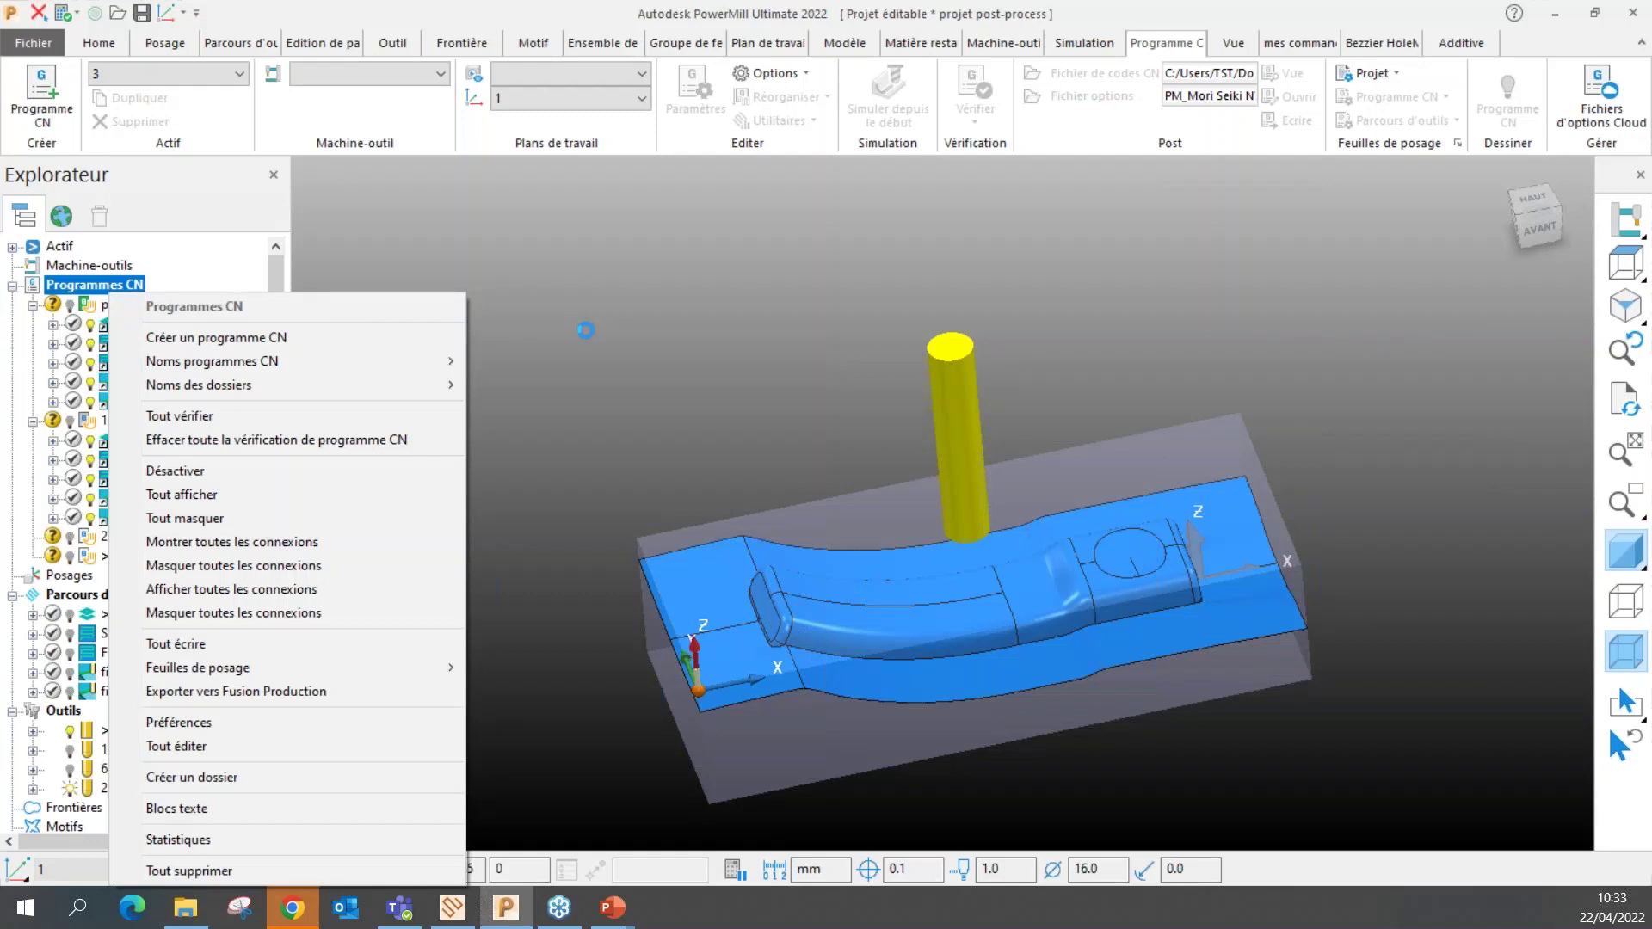
{"action": "left_click", "coordinate": [571, 343]}
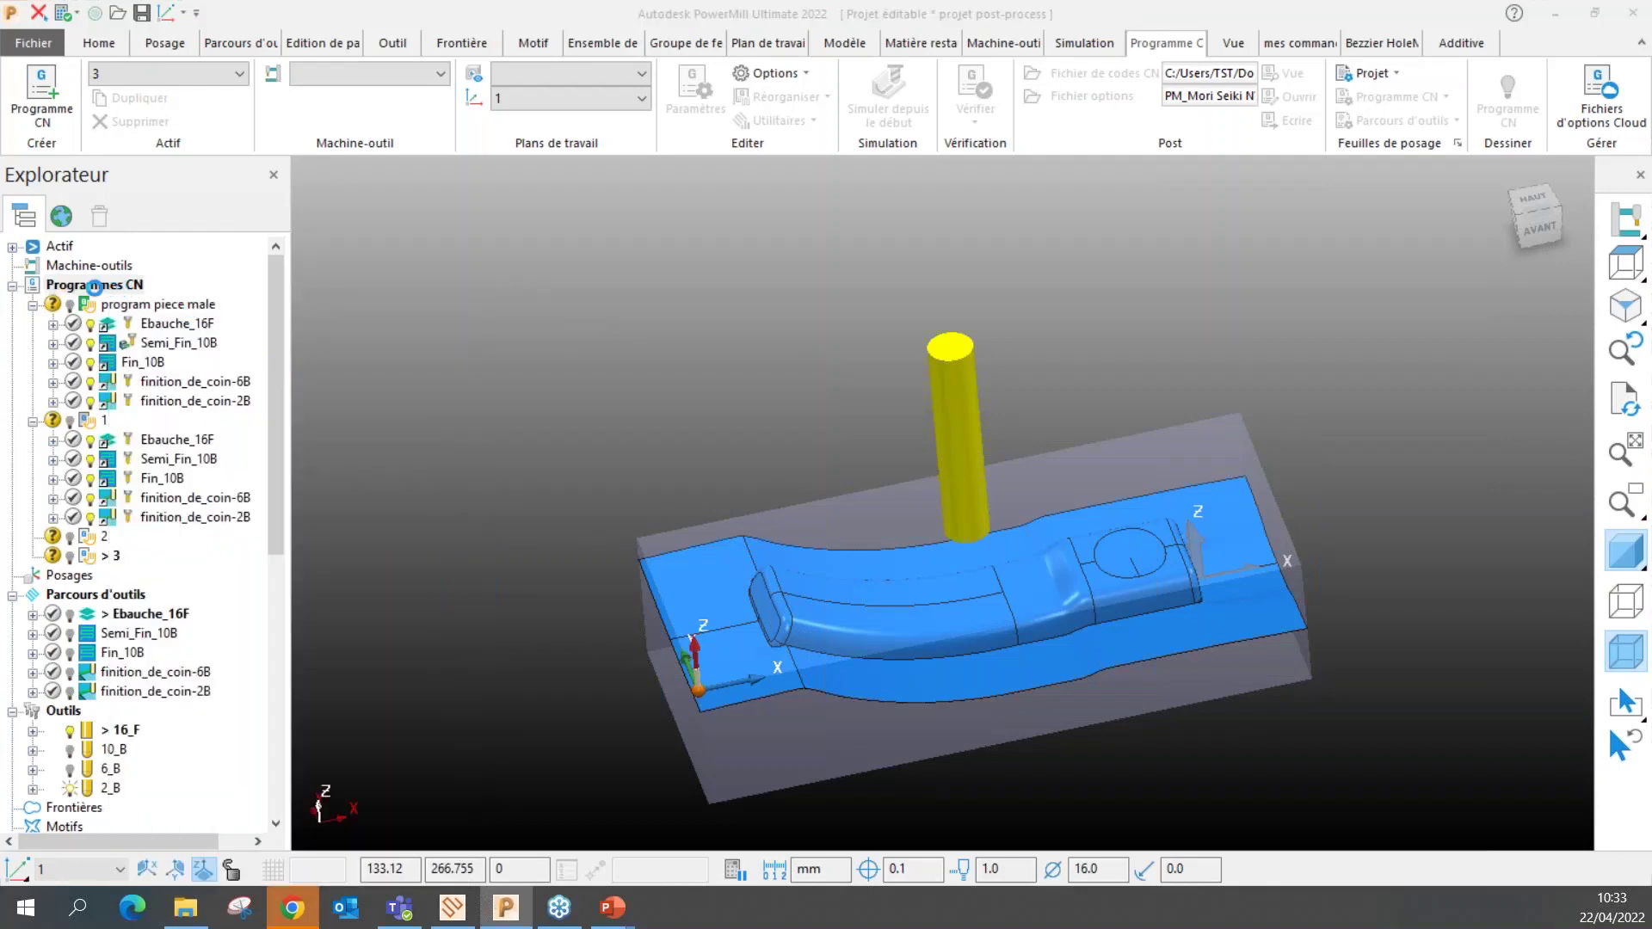
{"action": "right_click", "coordinate": [95, 287]}
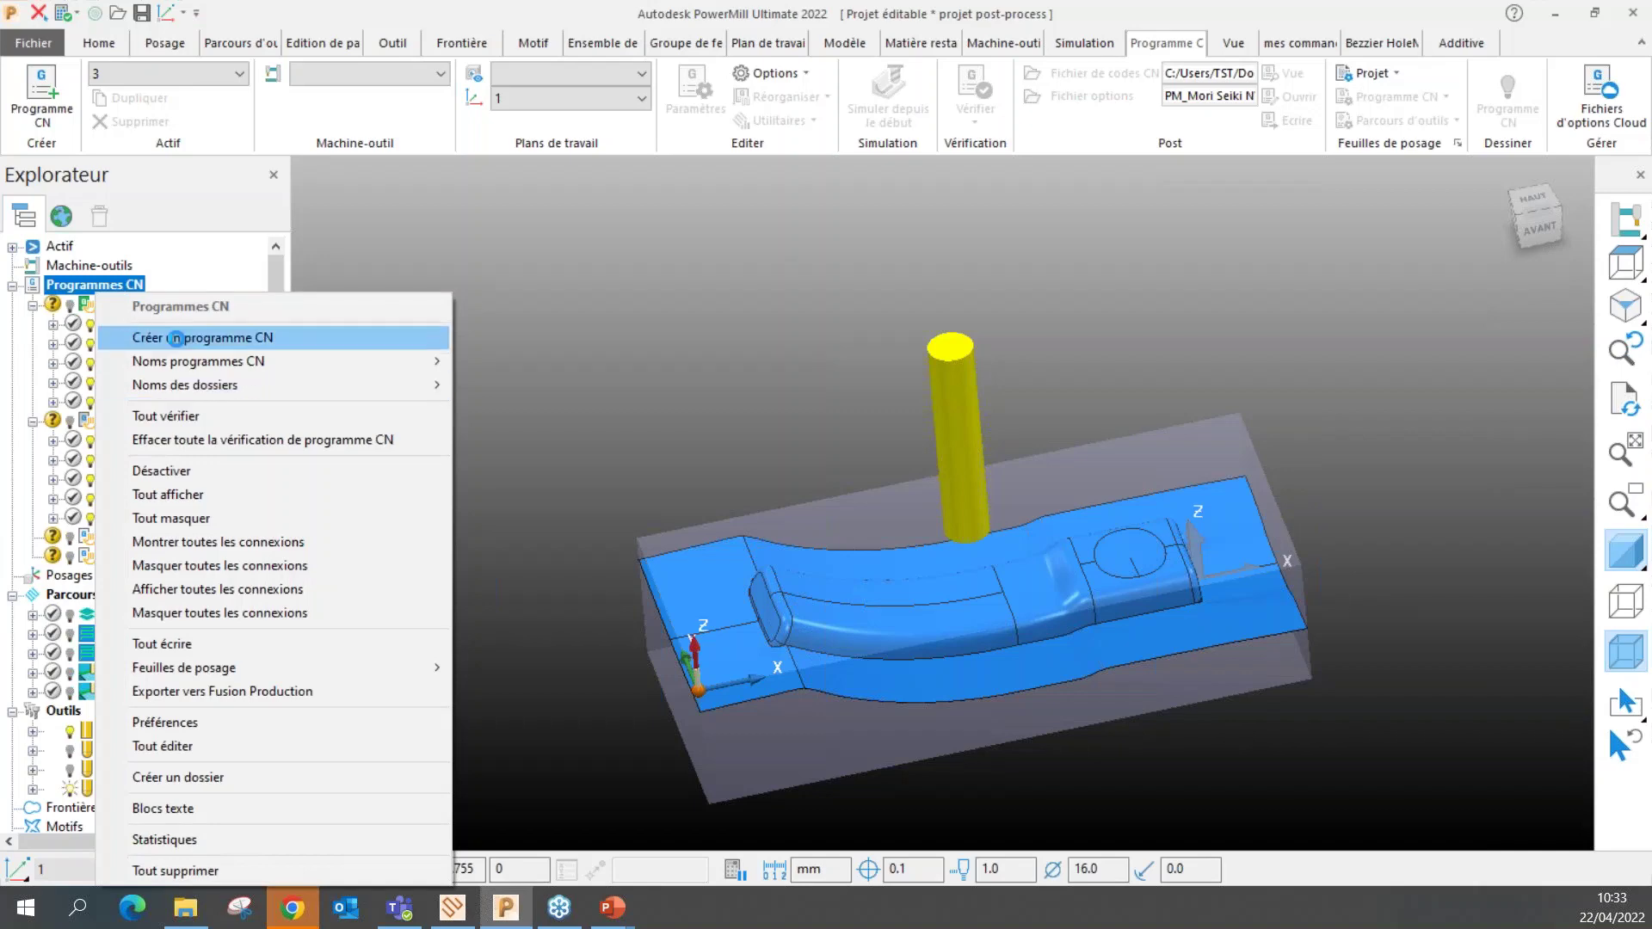
{"action": "left_click", "coordinate": [178, 340]}
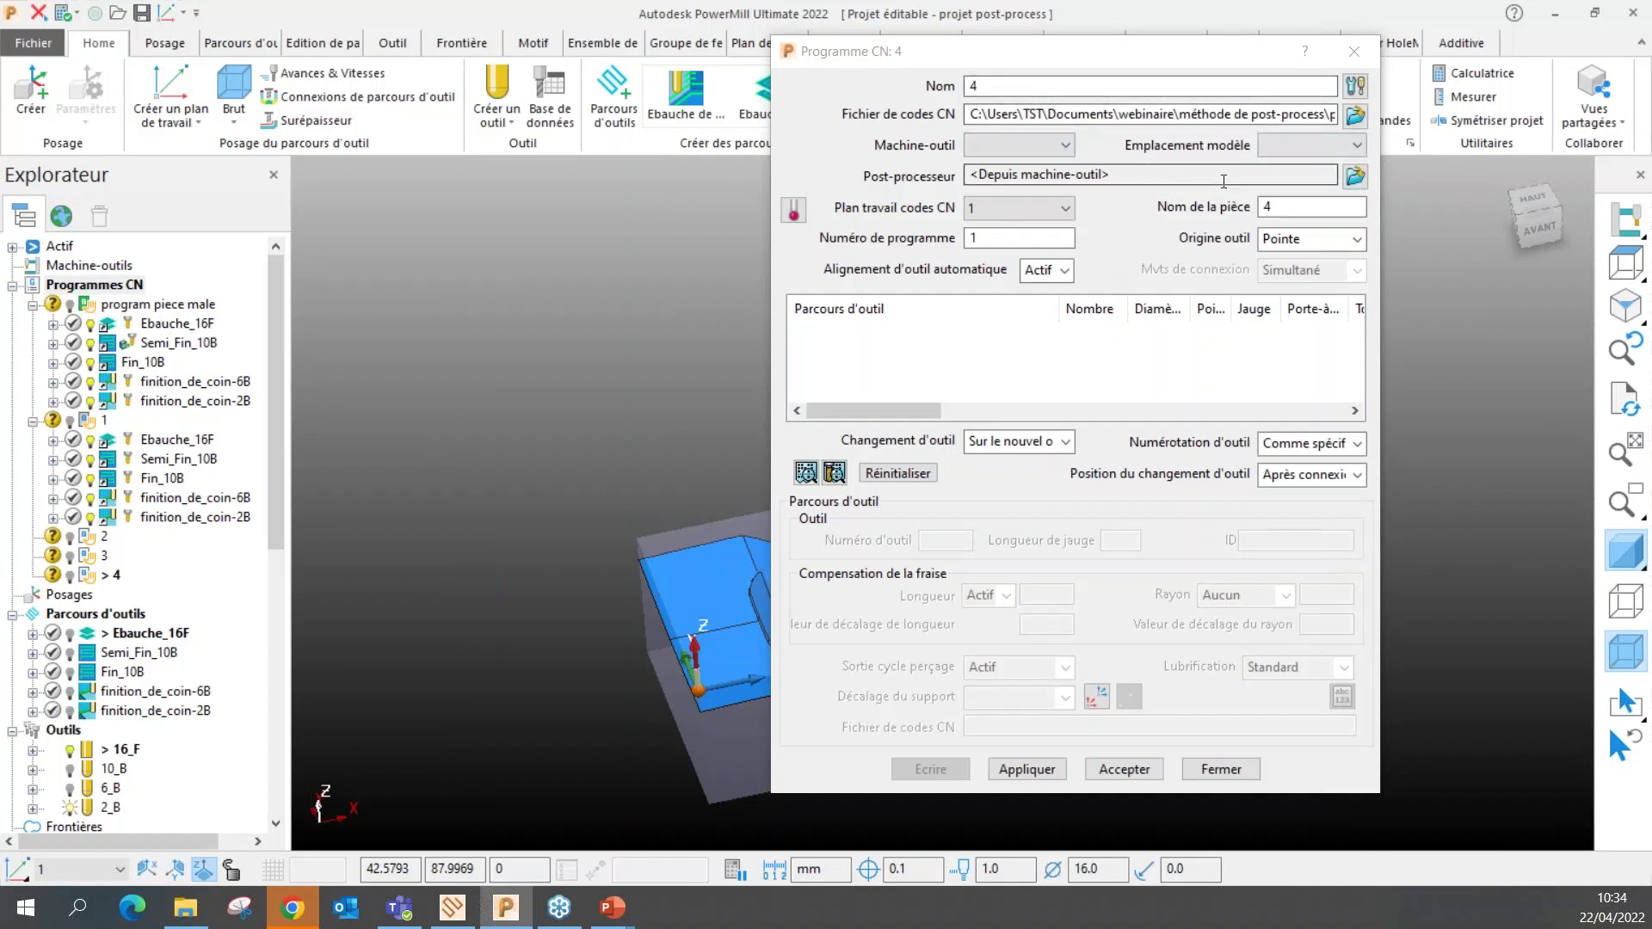
Set the new NC program's post-processor to the Fanuc option file
{"action": "left_click", "coordinate": [1359, 180]}
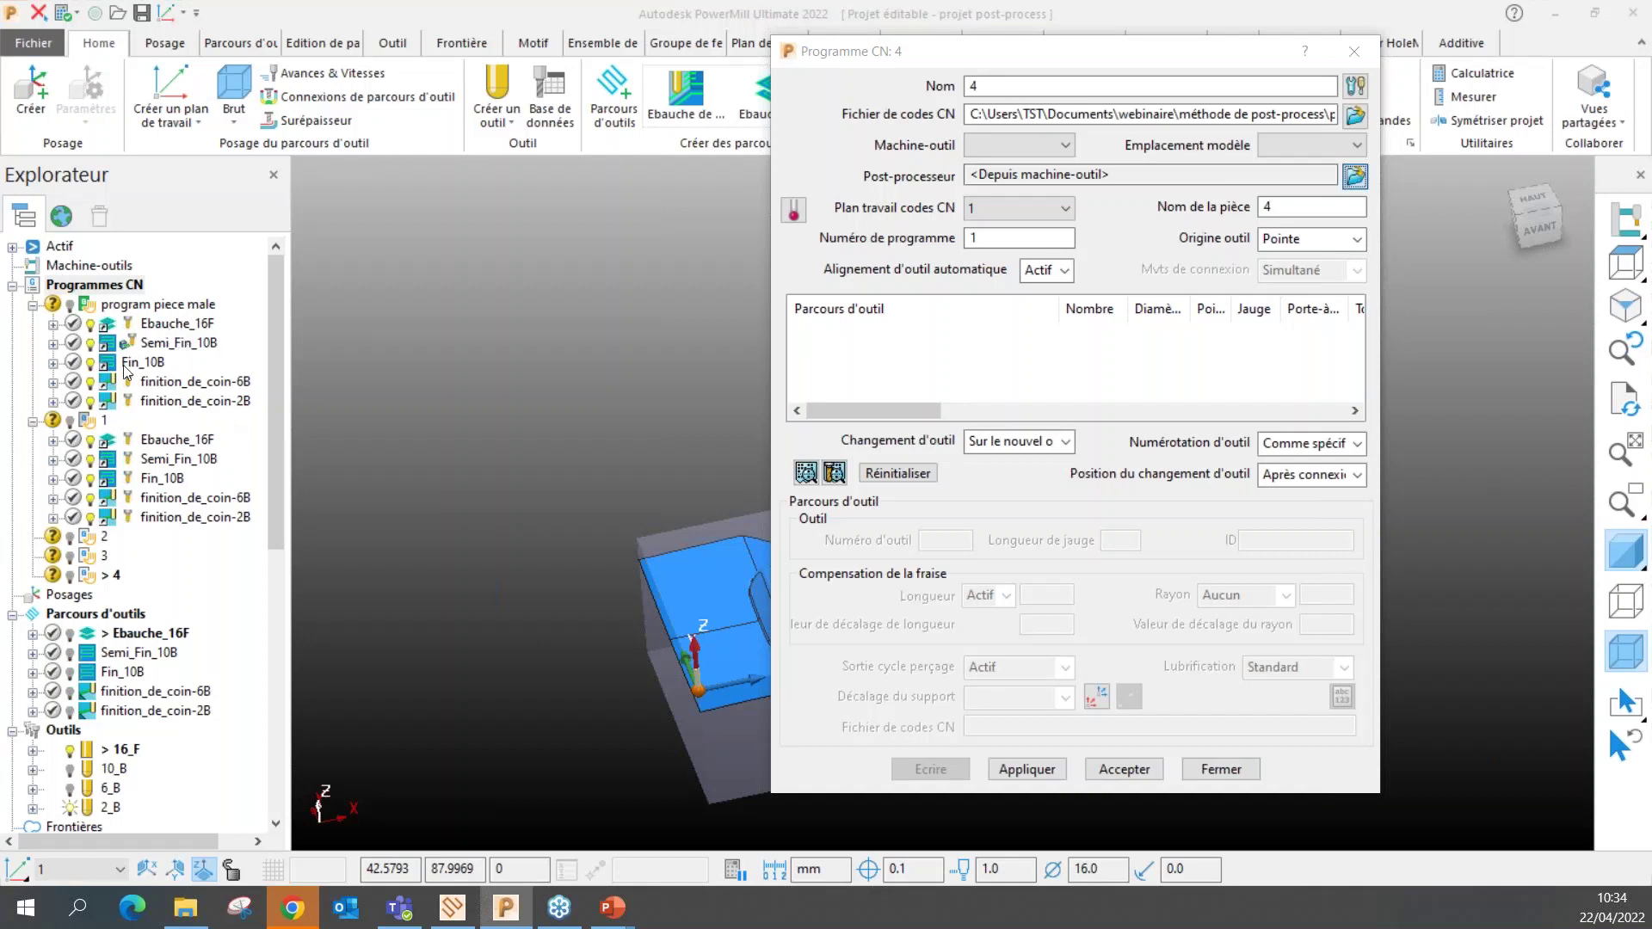
{"action": "left_click", "coordinate": [1082, 174]}
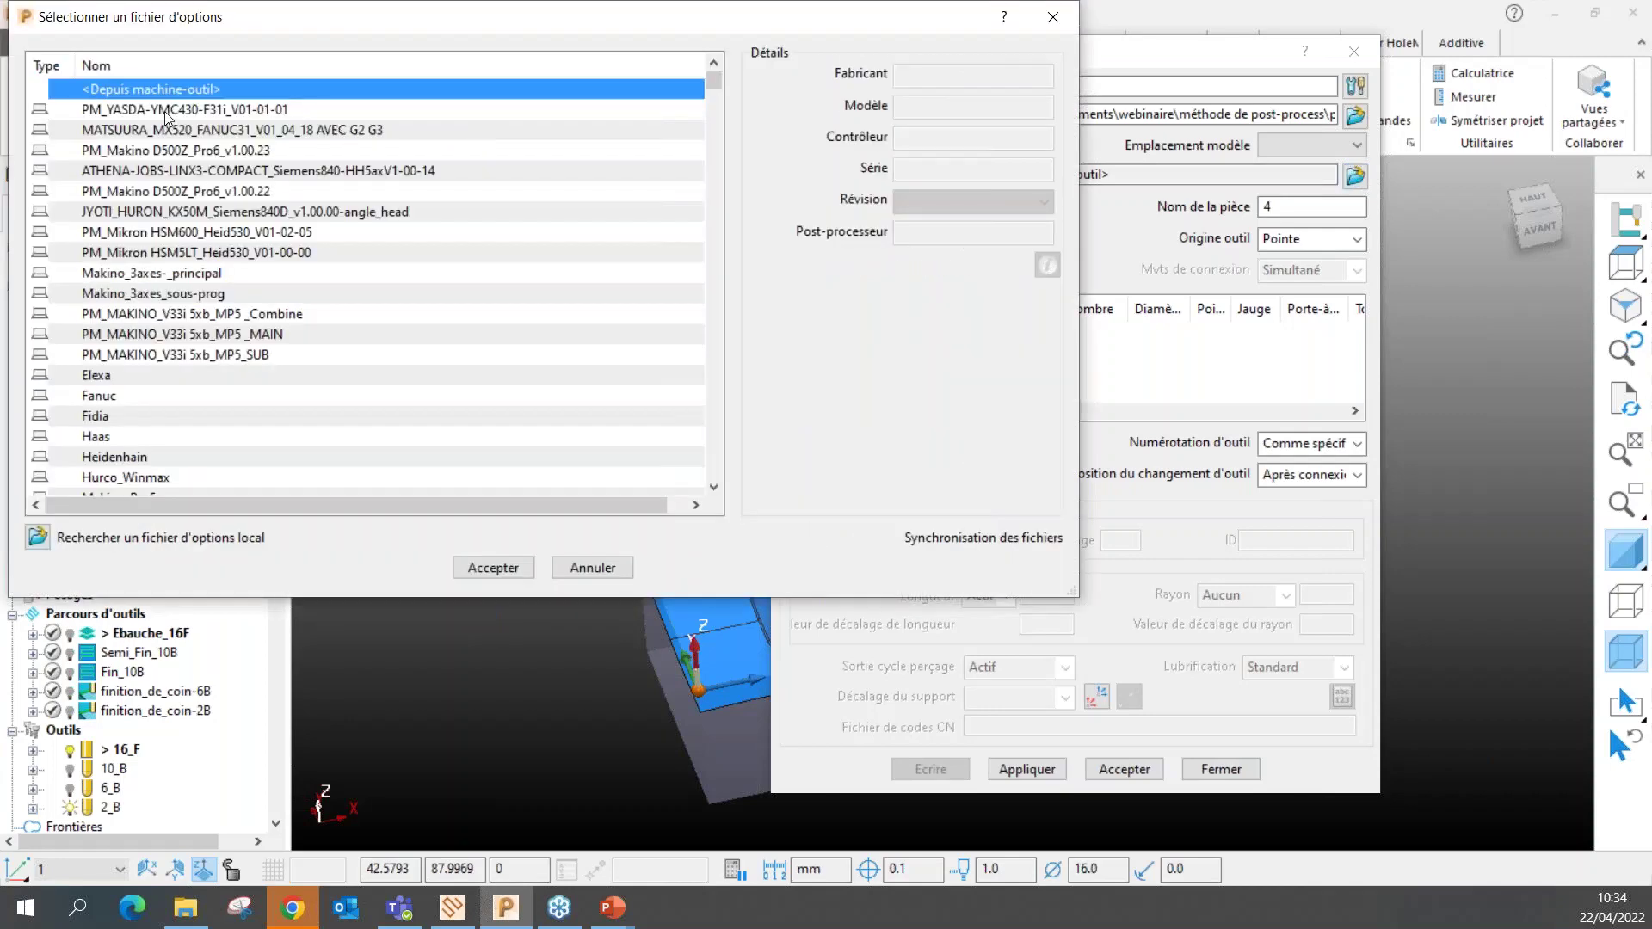
{"action": "left_click", "coordinate": [103, 398]}
{"action": "left_click", "coordinate": [518, 573]}
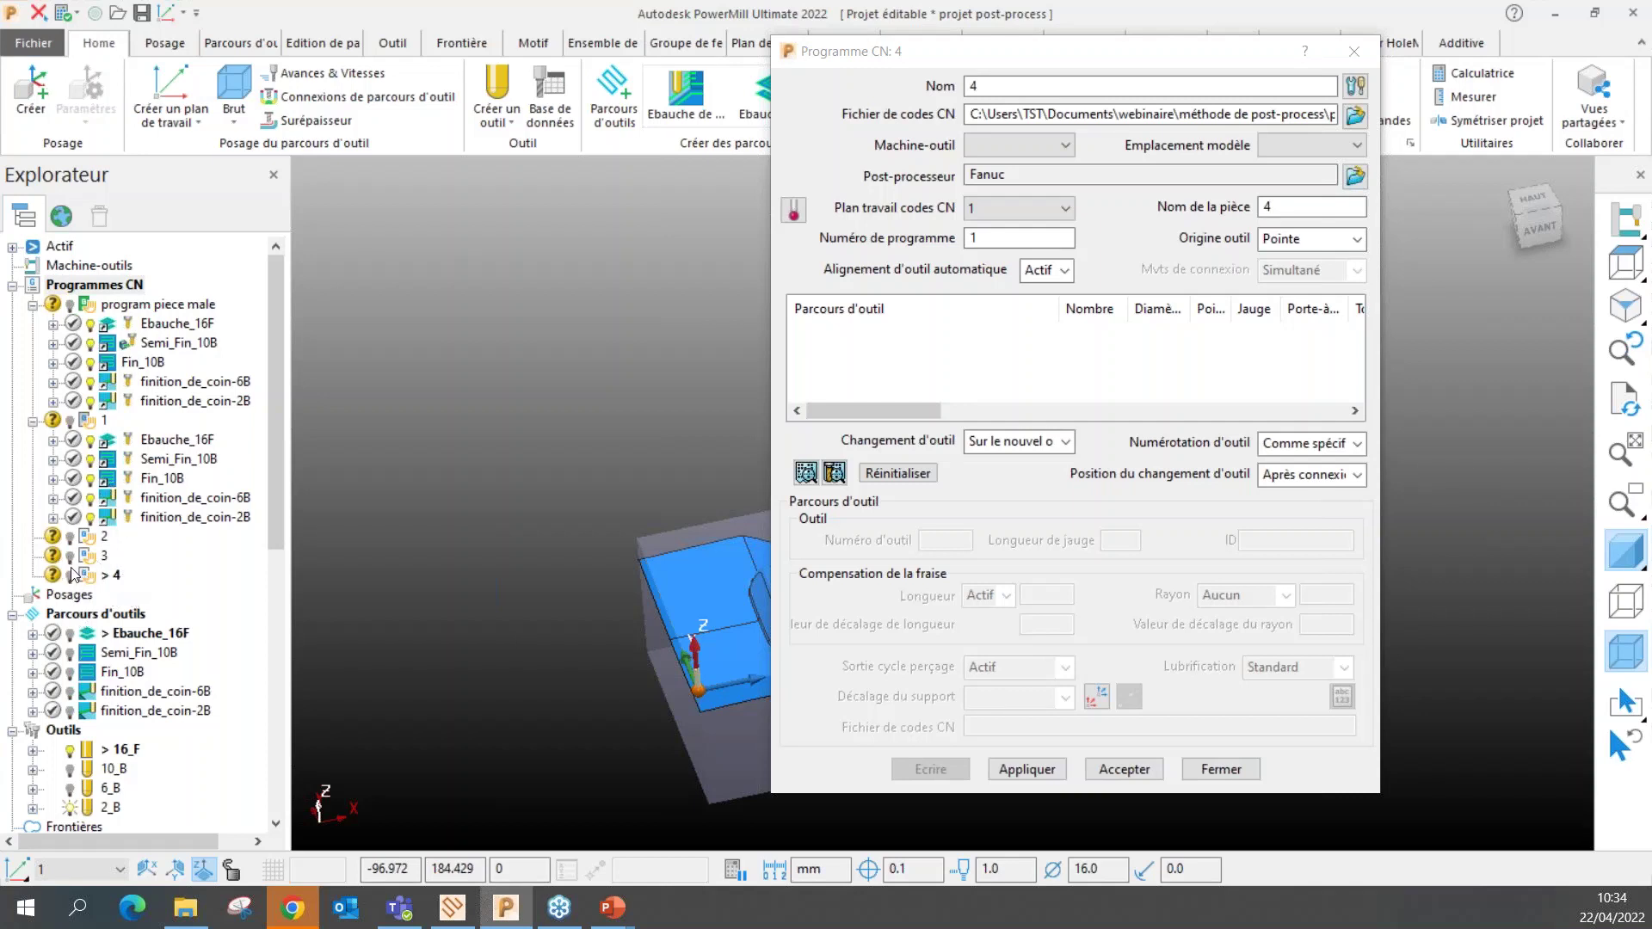
Check that NC program 4 is active, add all the project's toolpaths to it and expand its contents
{"action": "left_click", "coordinate": [110, 577]}
{"action": "right_click", "coordinate": [107, 578]}
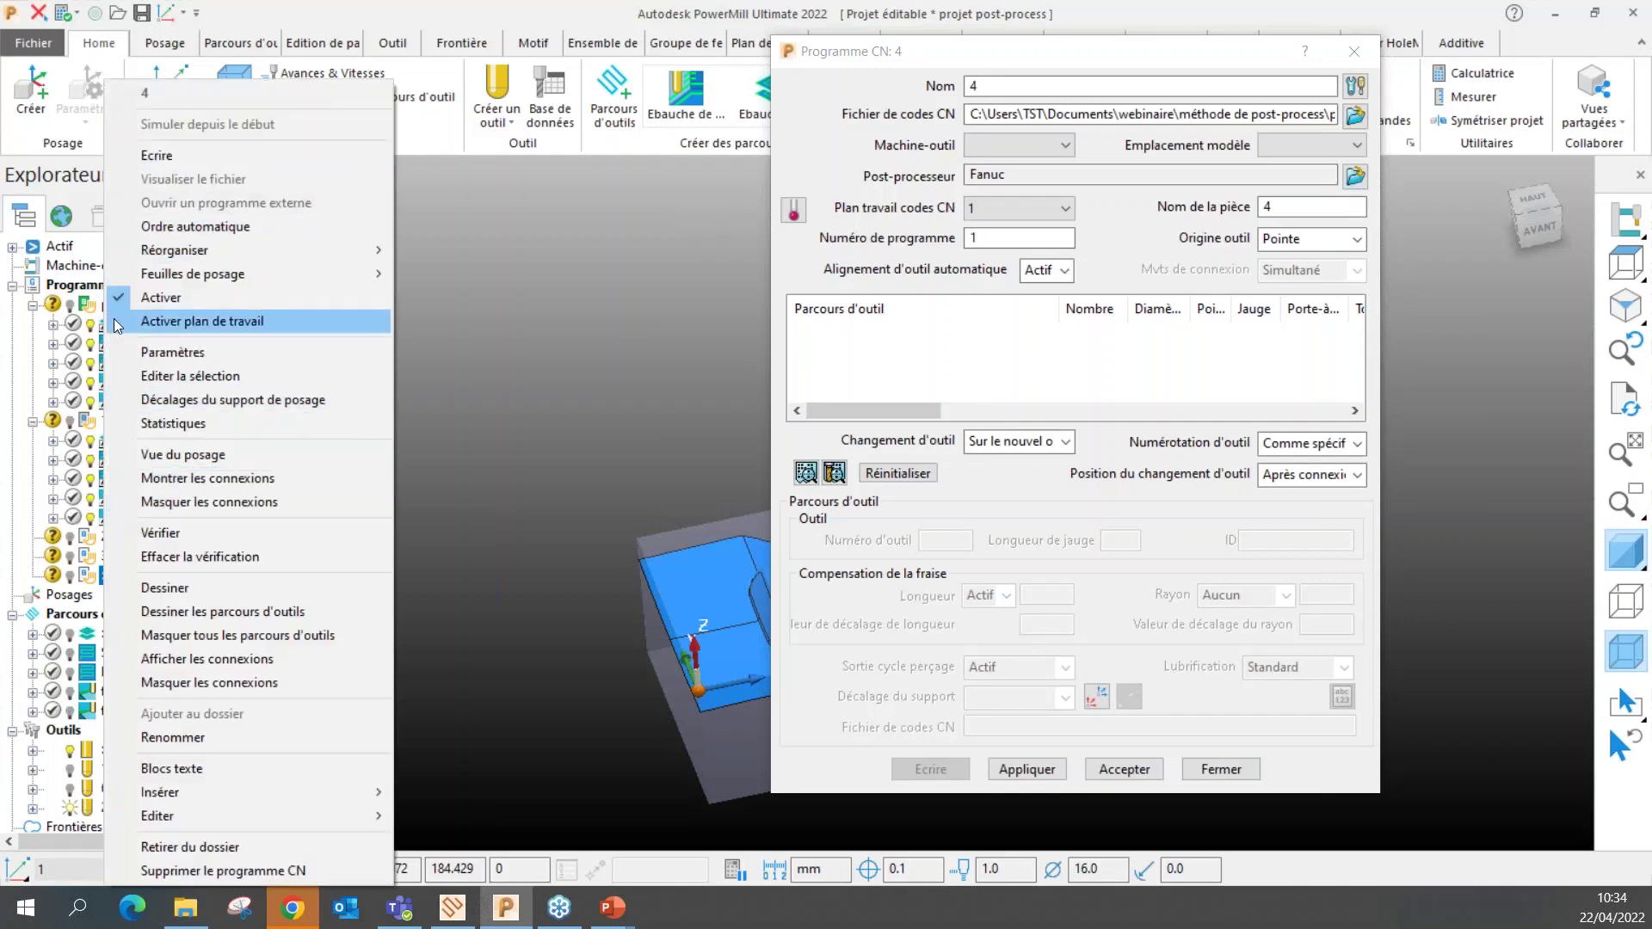
{"action": "left_click", "coordinate": [482, 301]}
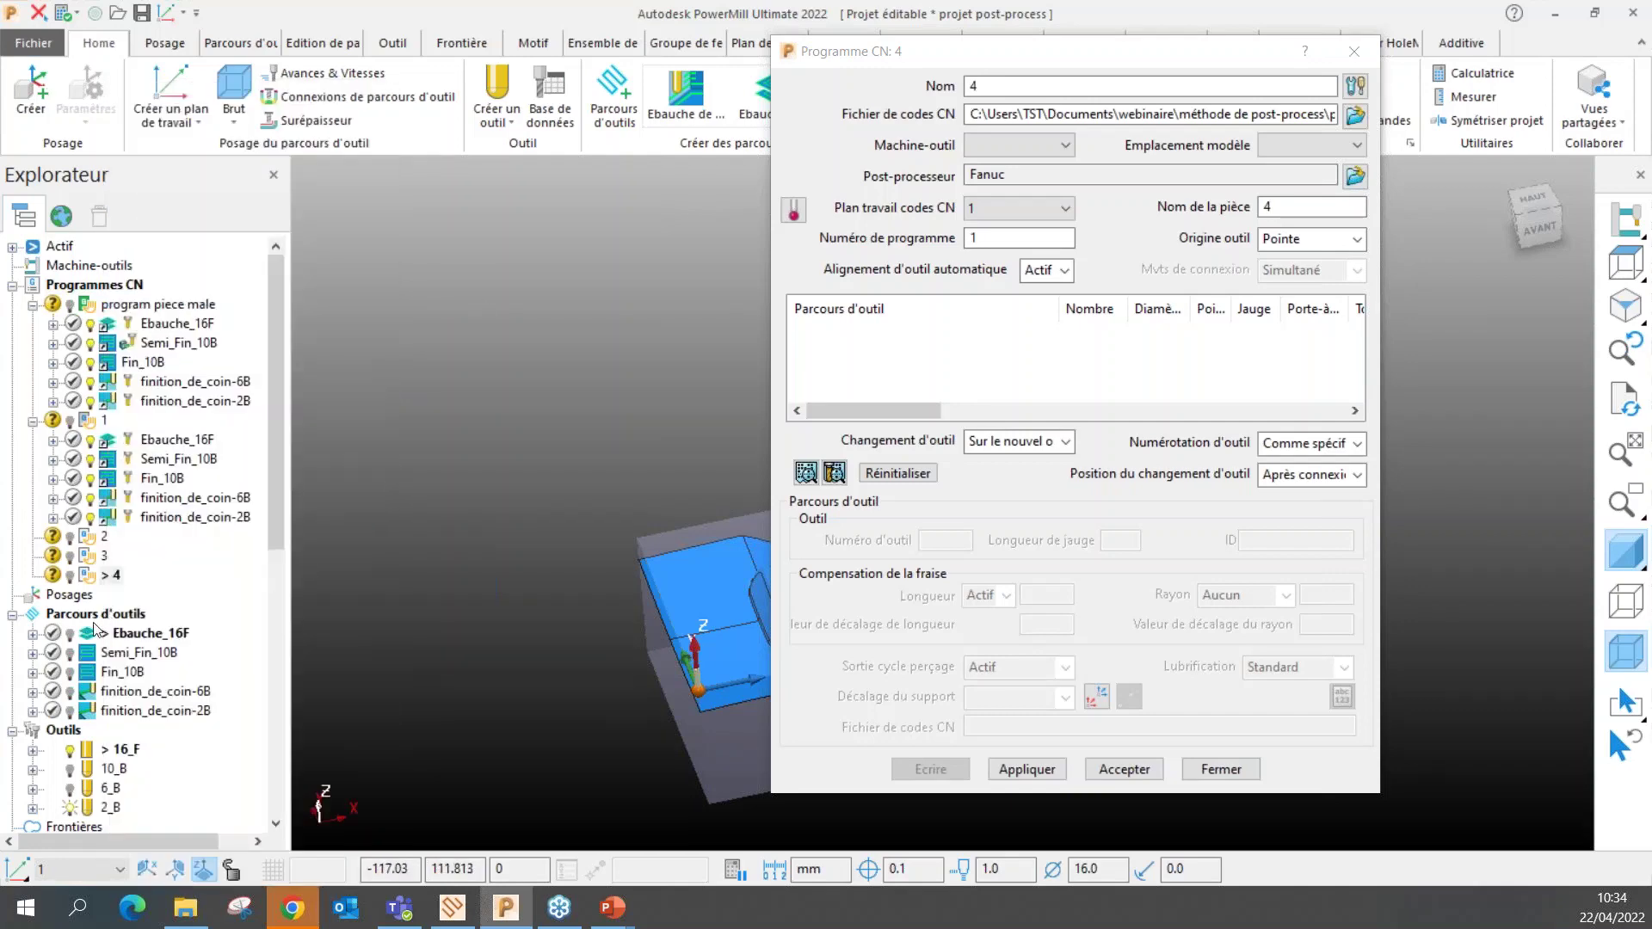
{"action": "left_click", "coordinate": [95, 616]}
{"action": "right_click", "coordinate": [94, 618]}
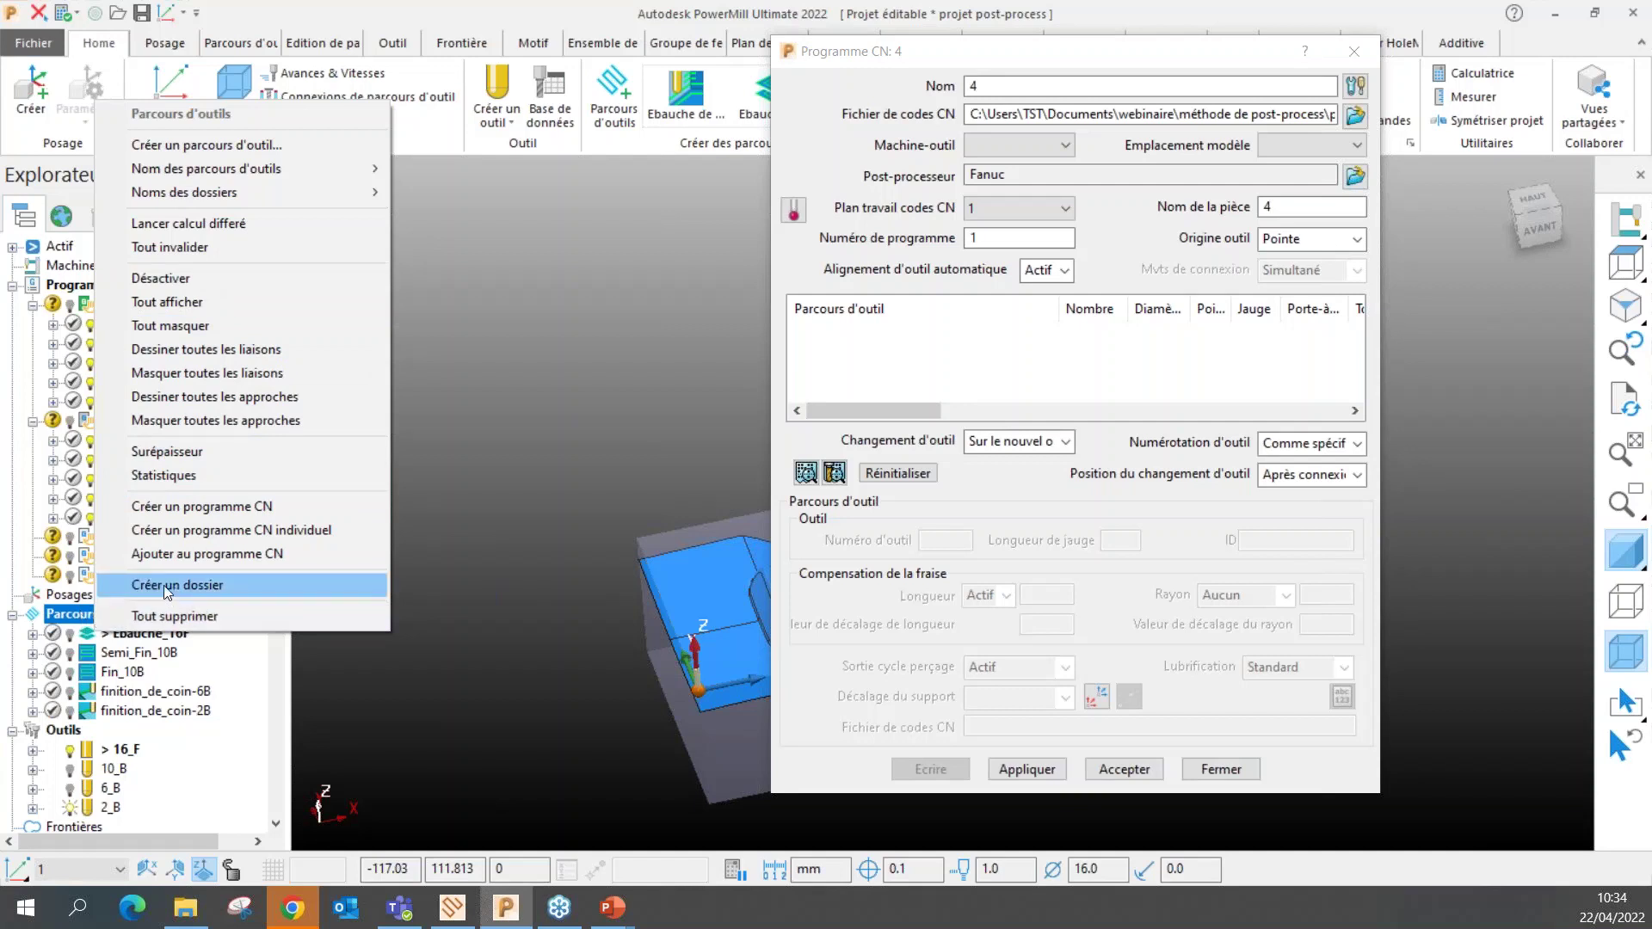
{"action": "left_click", "coordinate": [168, 555]}
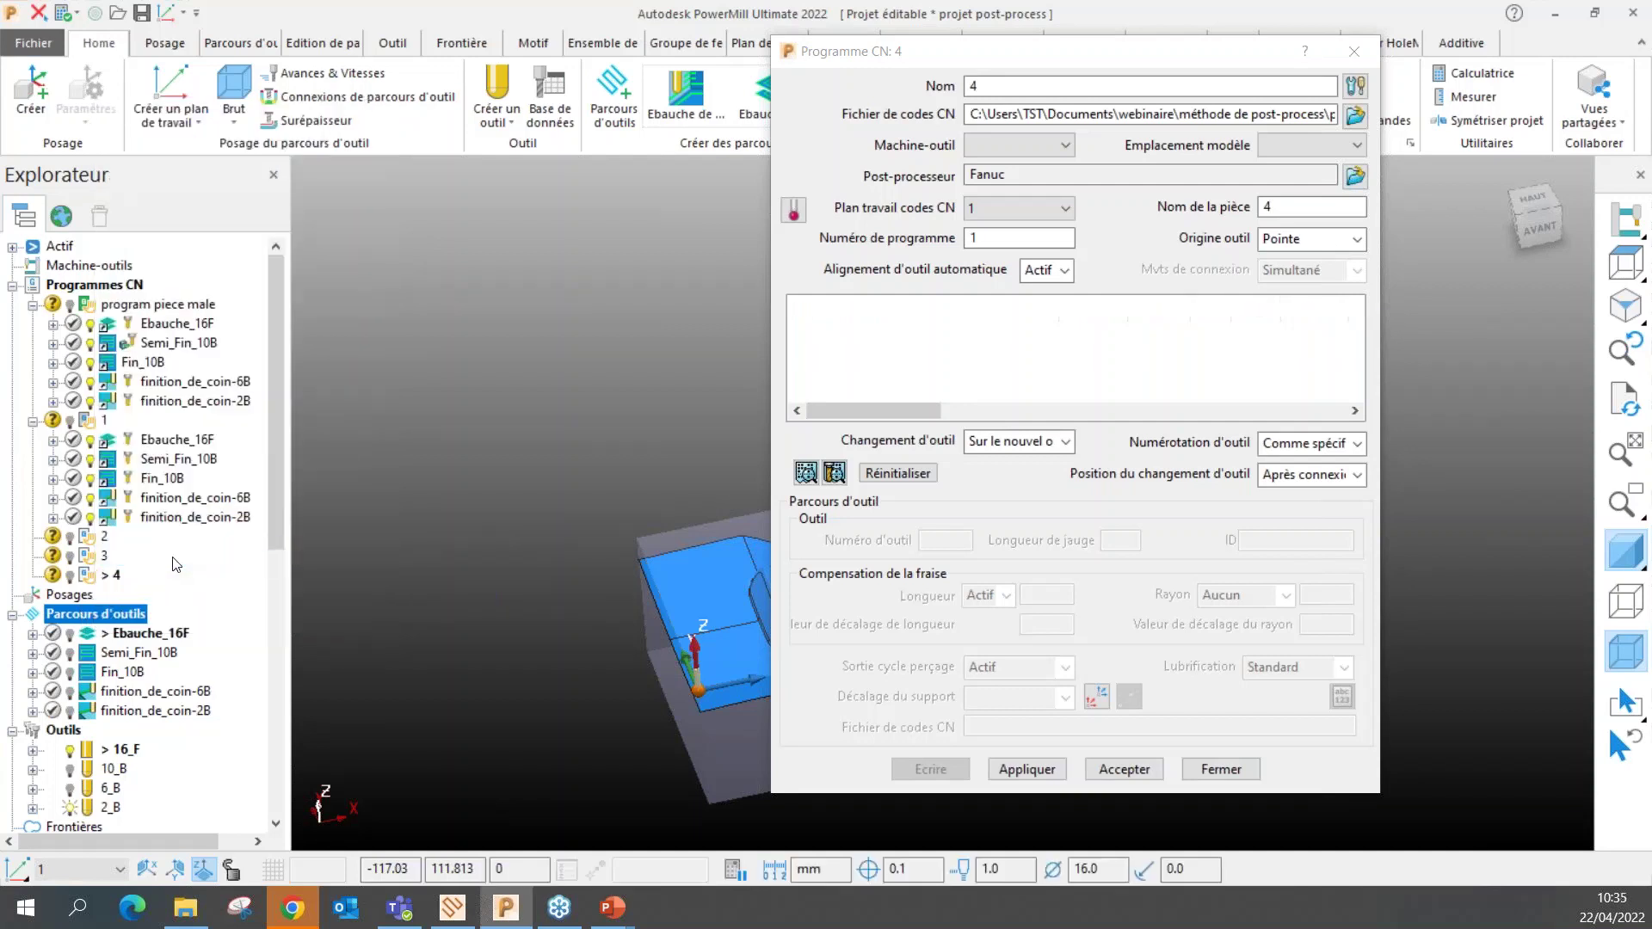
{"action": "left_click", "coordinate": [33, 578]}
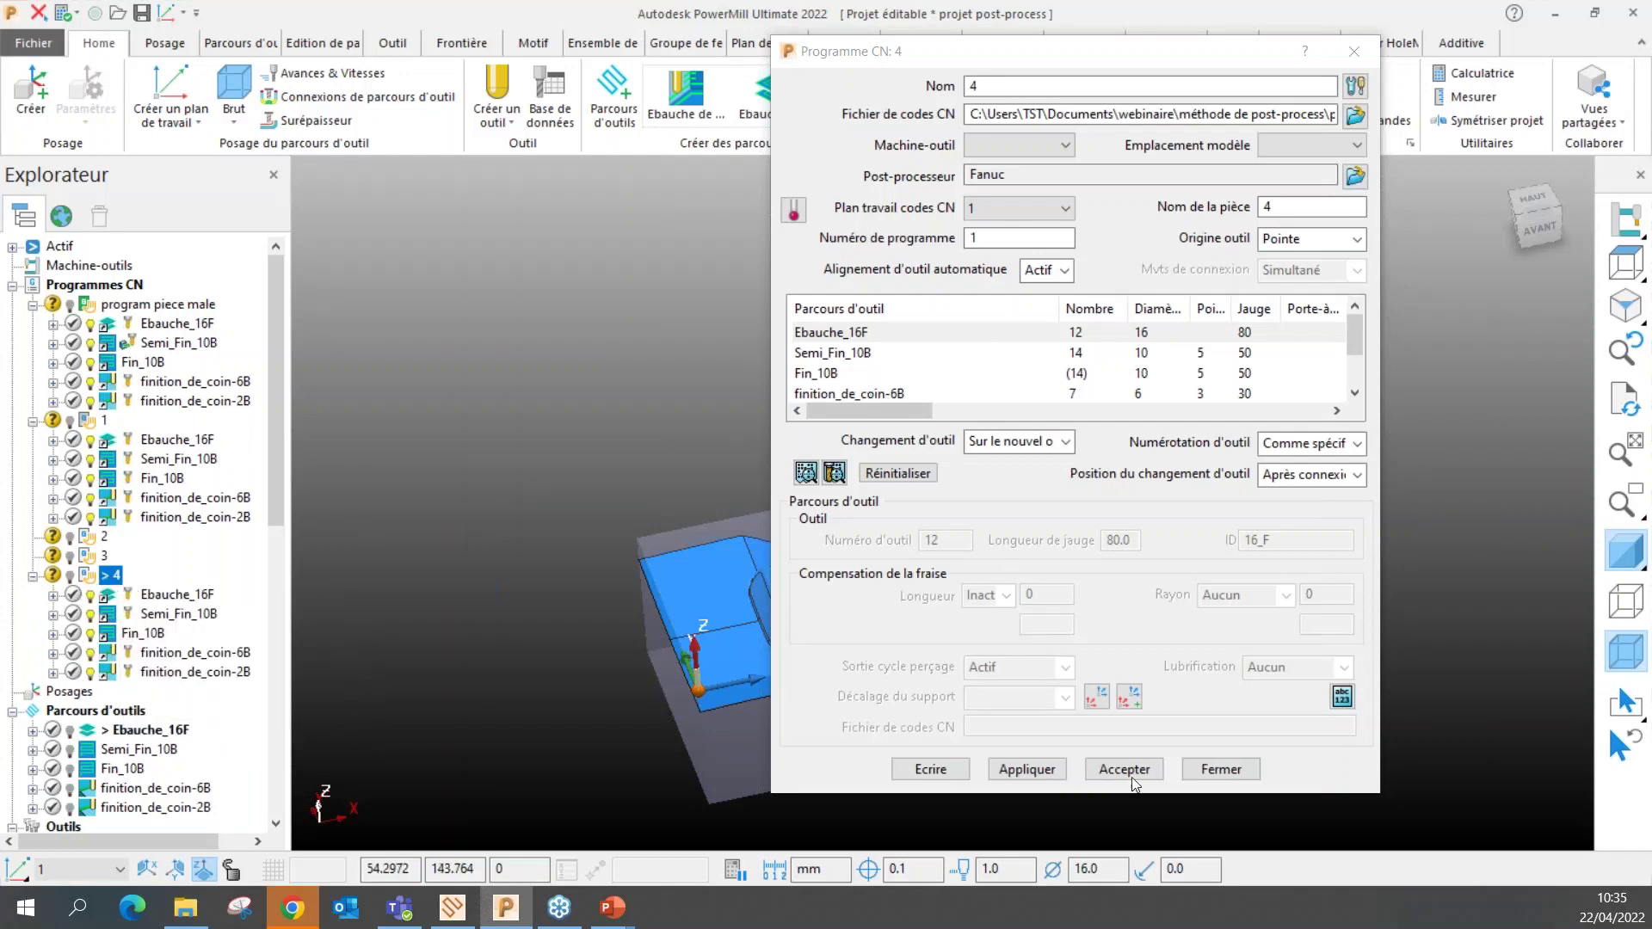
Write NC program 4 with the Fanuc post-processor and close its settings
{"action": "left_click", "coordinate": [933, 771]}
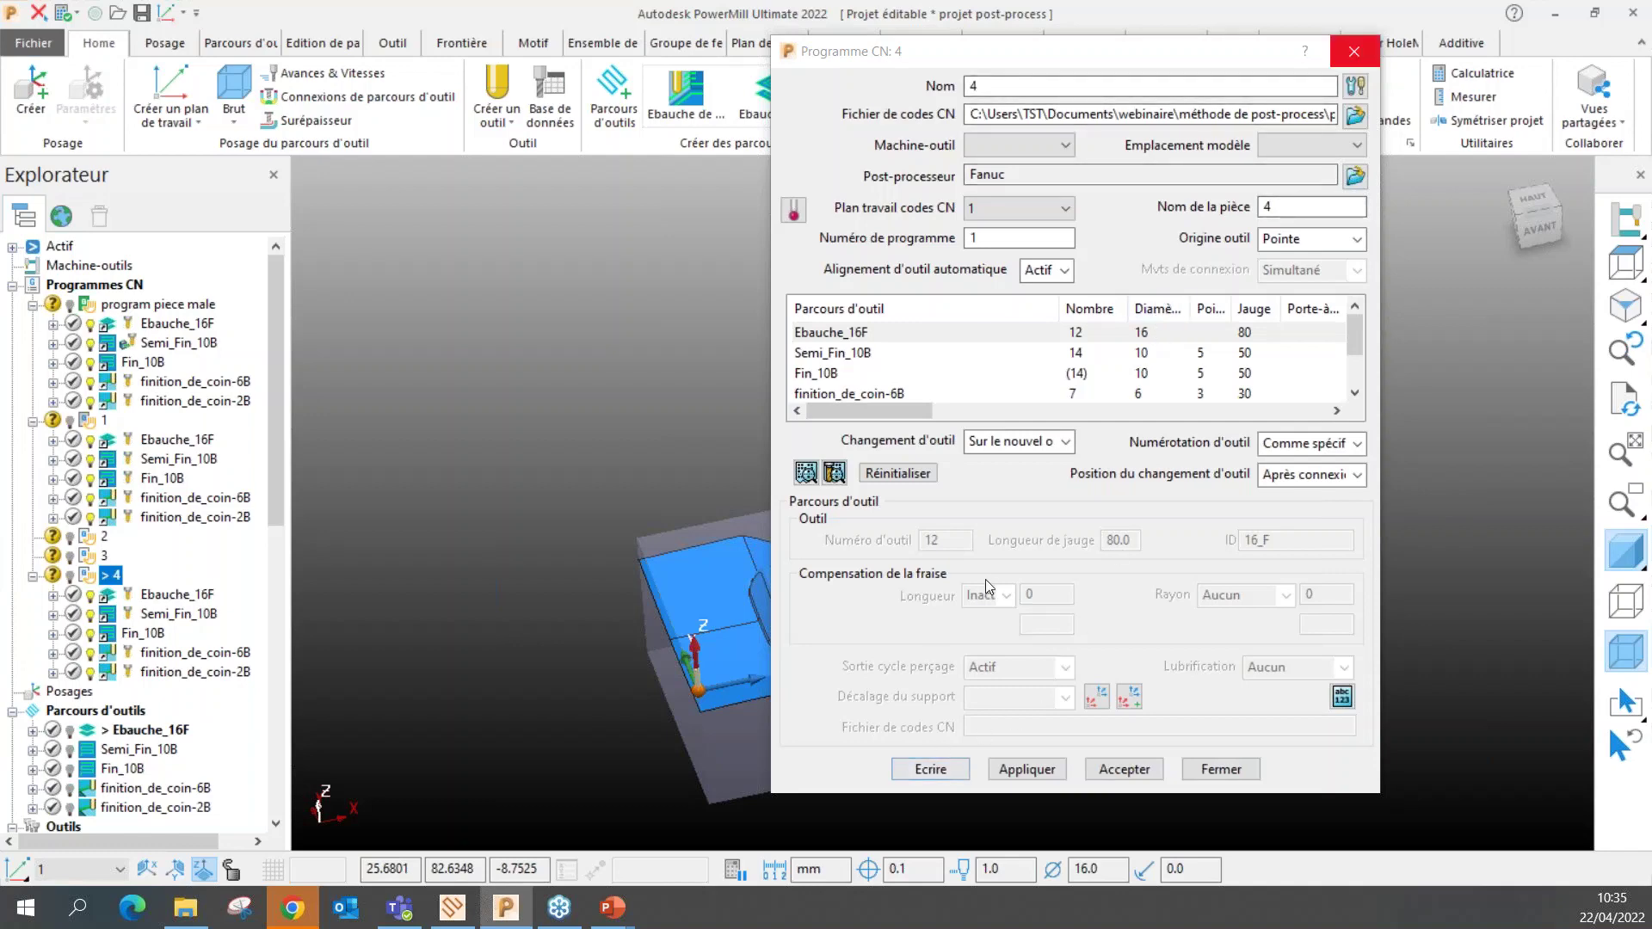
{"action": "left_click", "coordinate": [1344, 49]}
{"action": "scroll", "coordinate": [178, 745], "scroll_direction": "down", "scroll_amount": 1}
{"action": "scroll", "coordinate": [180, 745], "scroll_direction": "down", "scroll_amount": 1}
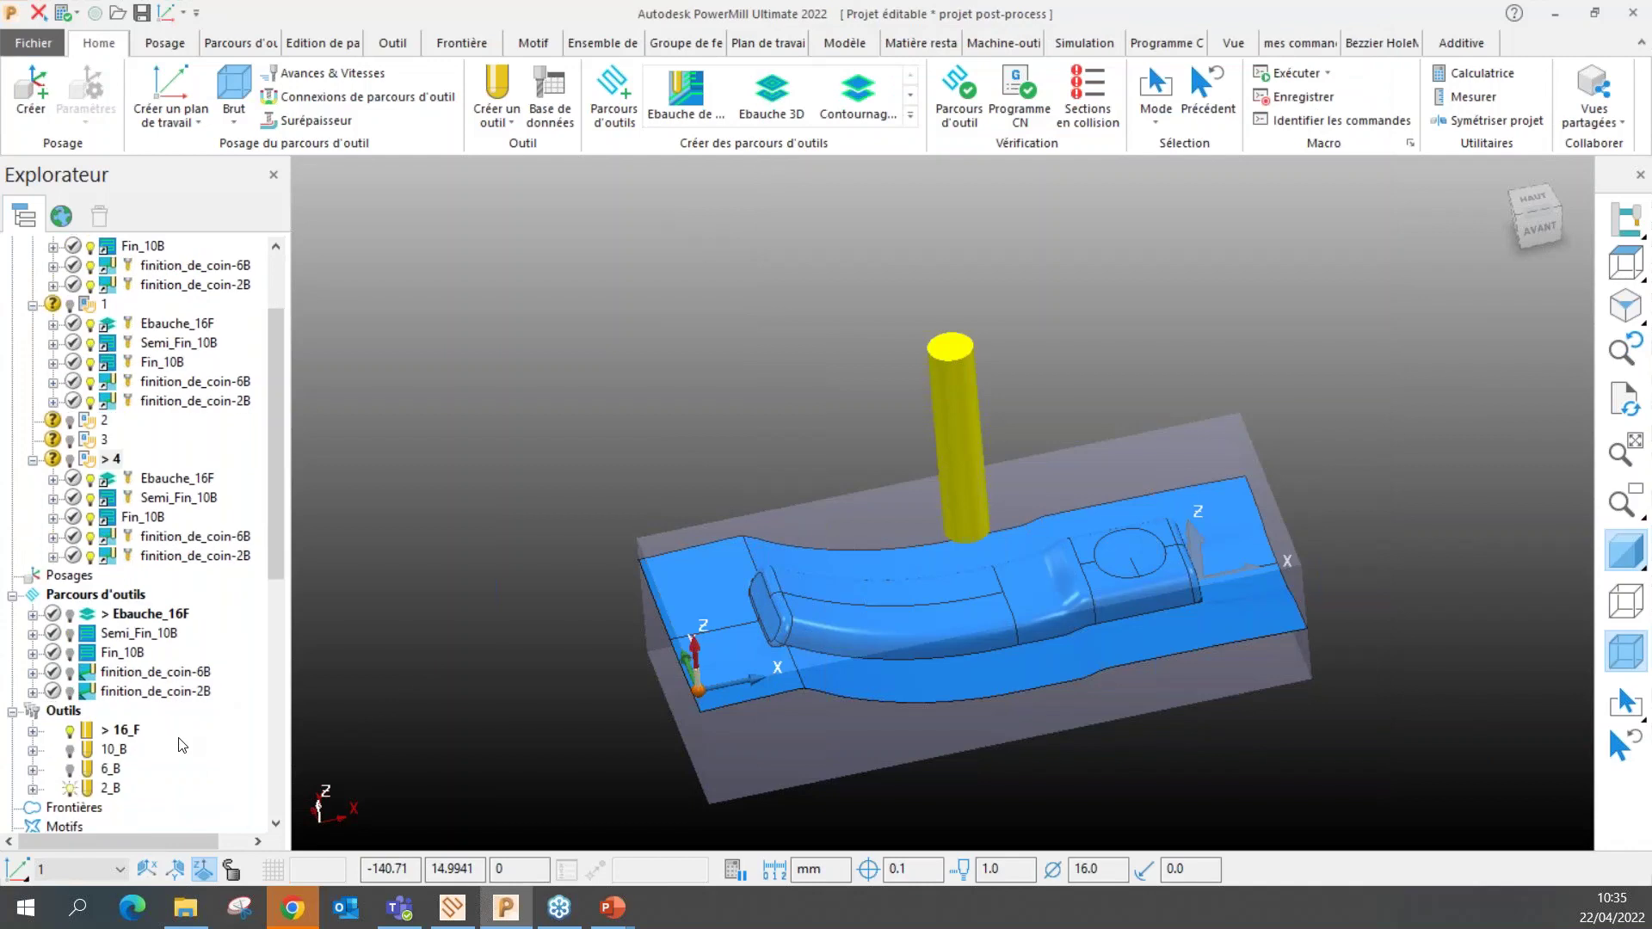
Create individual NC programs from all the project's toolpaths, one program per toolpath
{"action": "scroll", "coordinate": [180, 740], "scroll_direction": "down", "scroll_amount": 1}
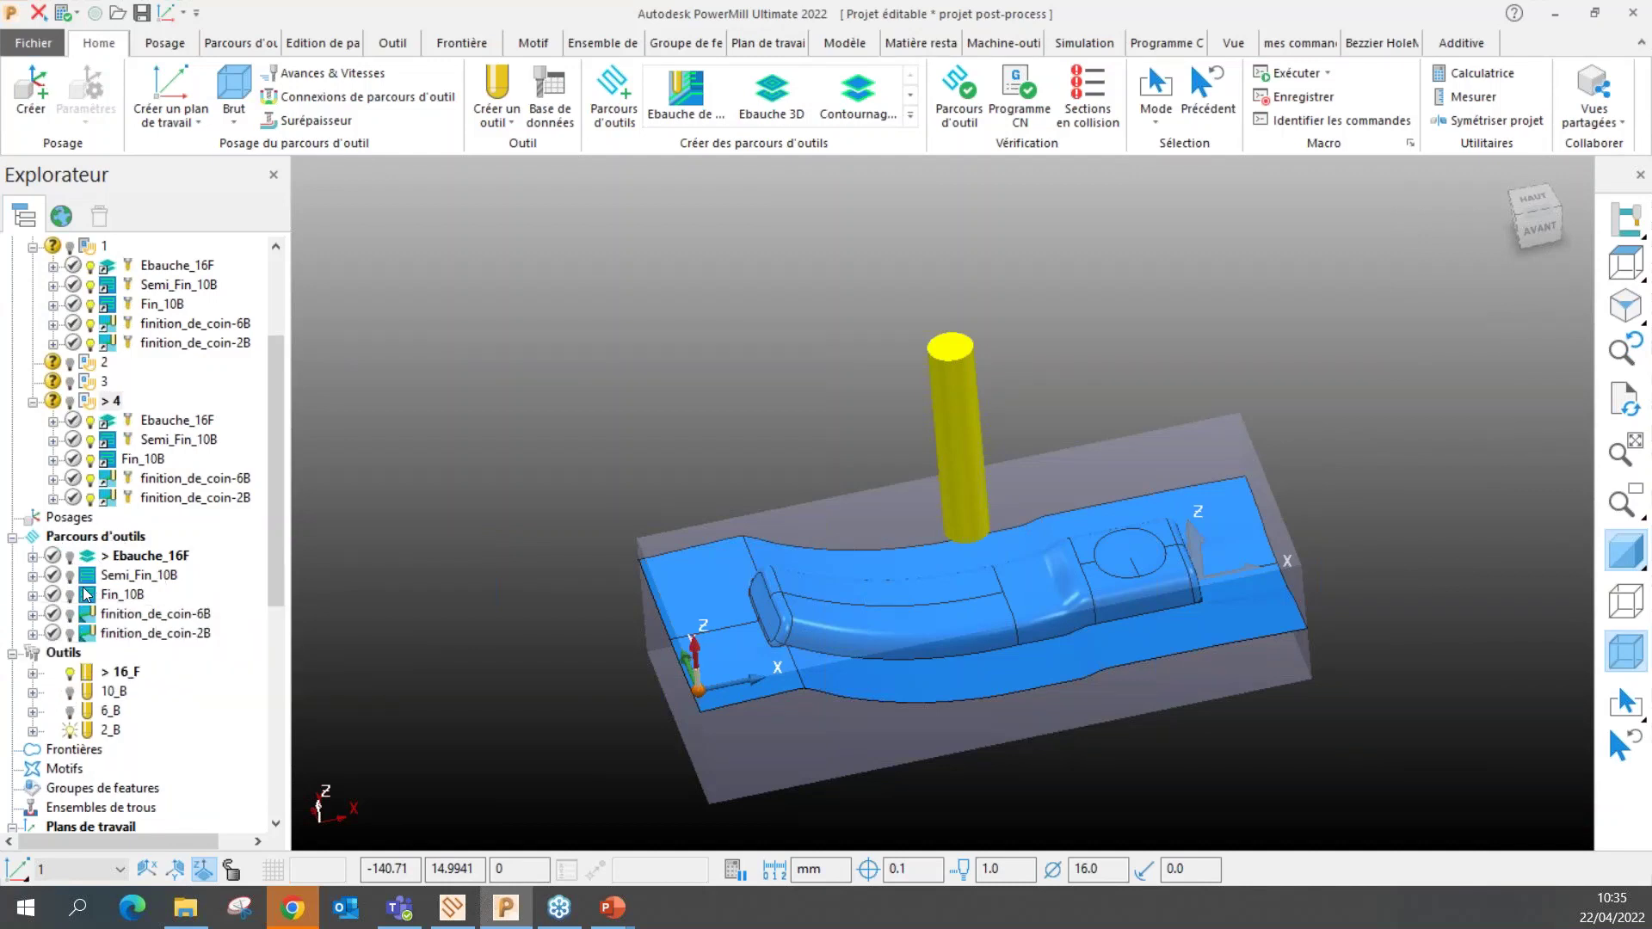
{"action": "mouse_move", "coordinate": [87, 594]}
{"action": "left_click", "coordinate": [90, 540]}
{"action": "right_click", "coordinate": [91, 540]}
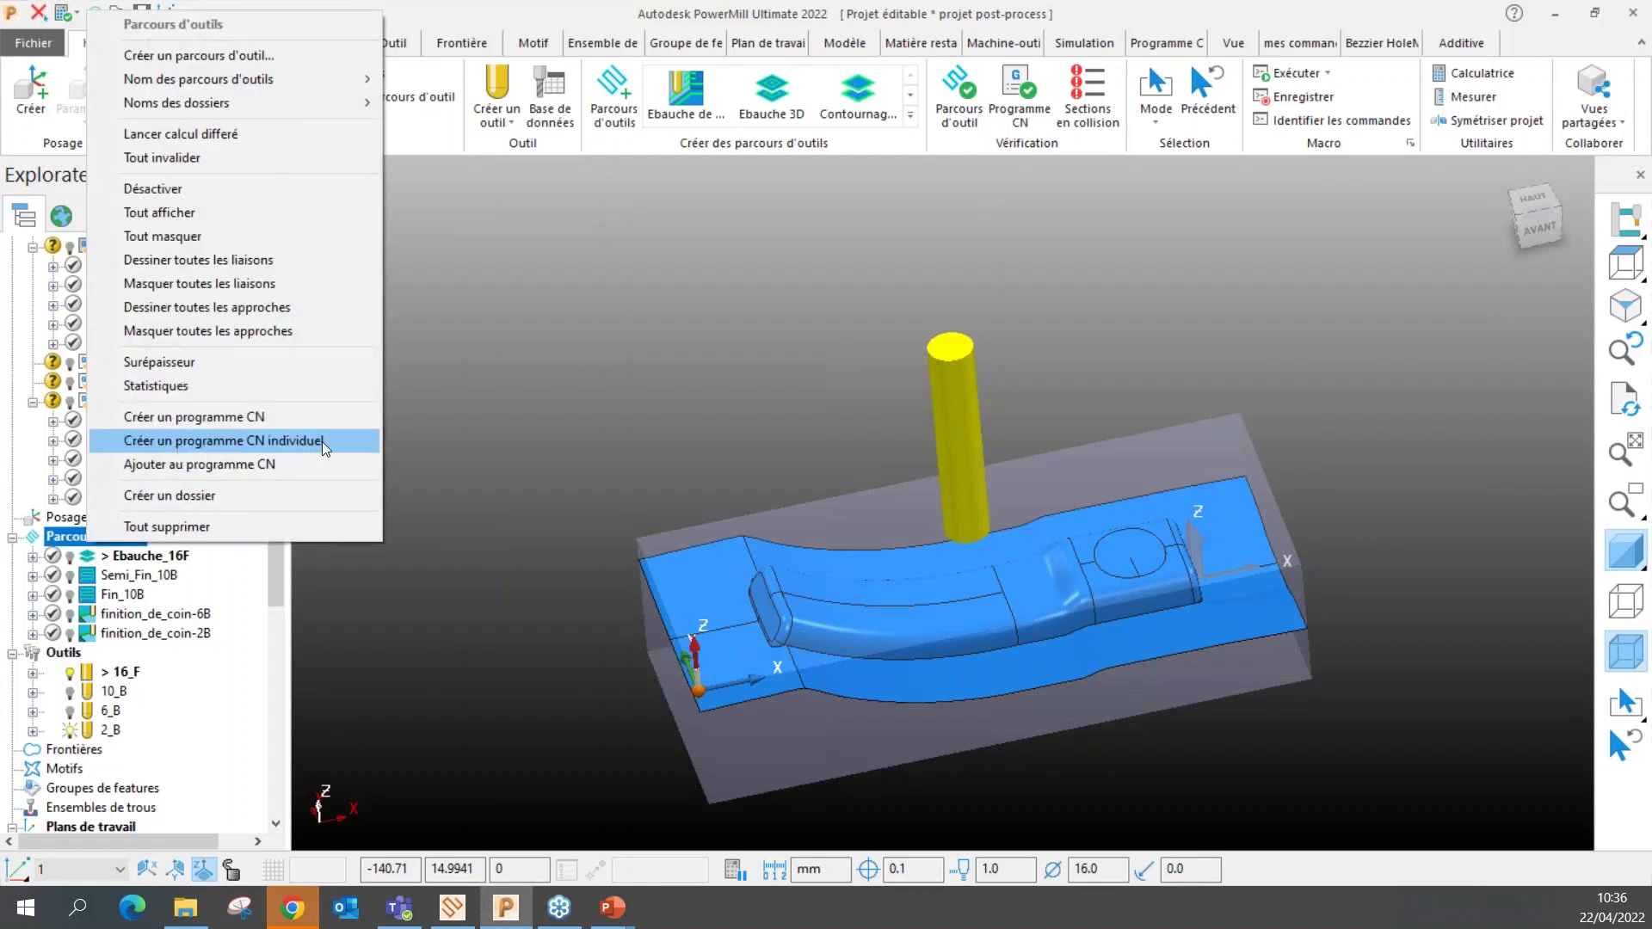
{"action": "left_click", "coordinate": [227, 441]}
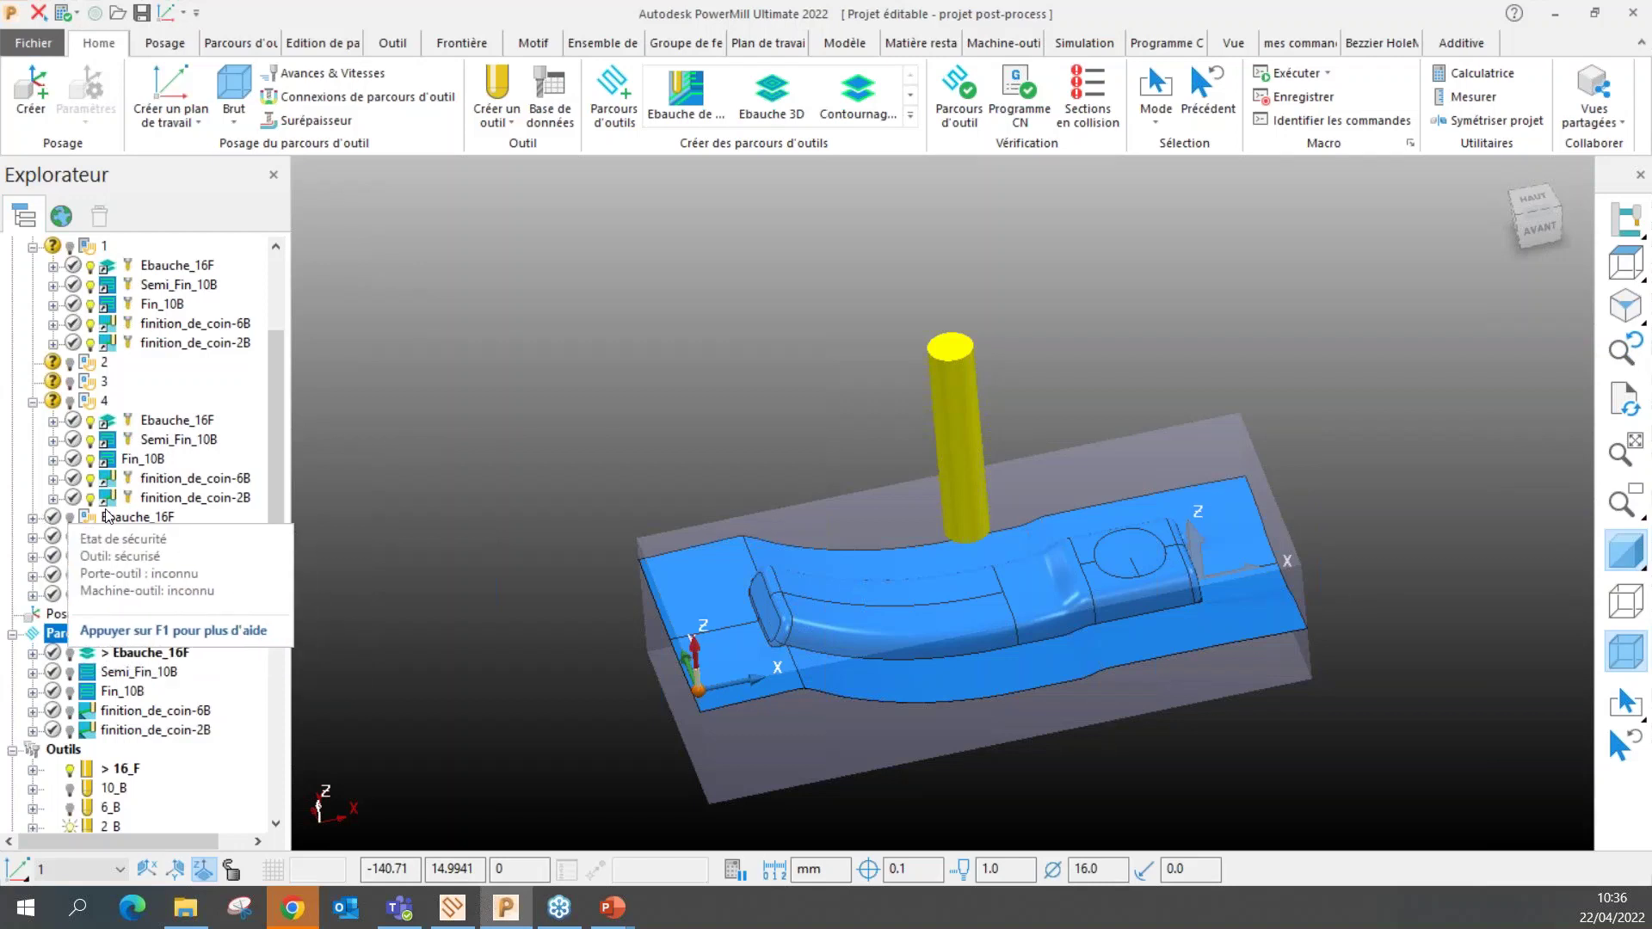
Expand the individual NC programs Ebauche_16F, Semi_Fin_10B, Fin_10B and finition_de_coin-6B to check the toolpath each contains
{"action": "left_click", "coordinate": [33, 517]}
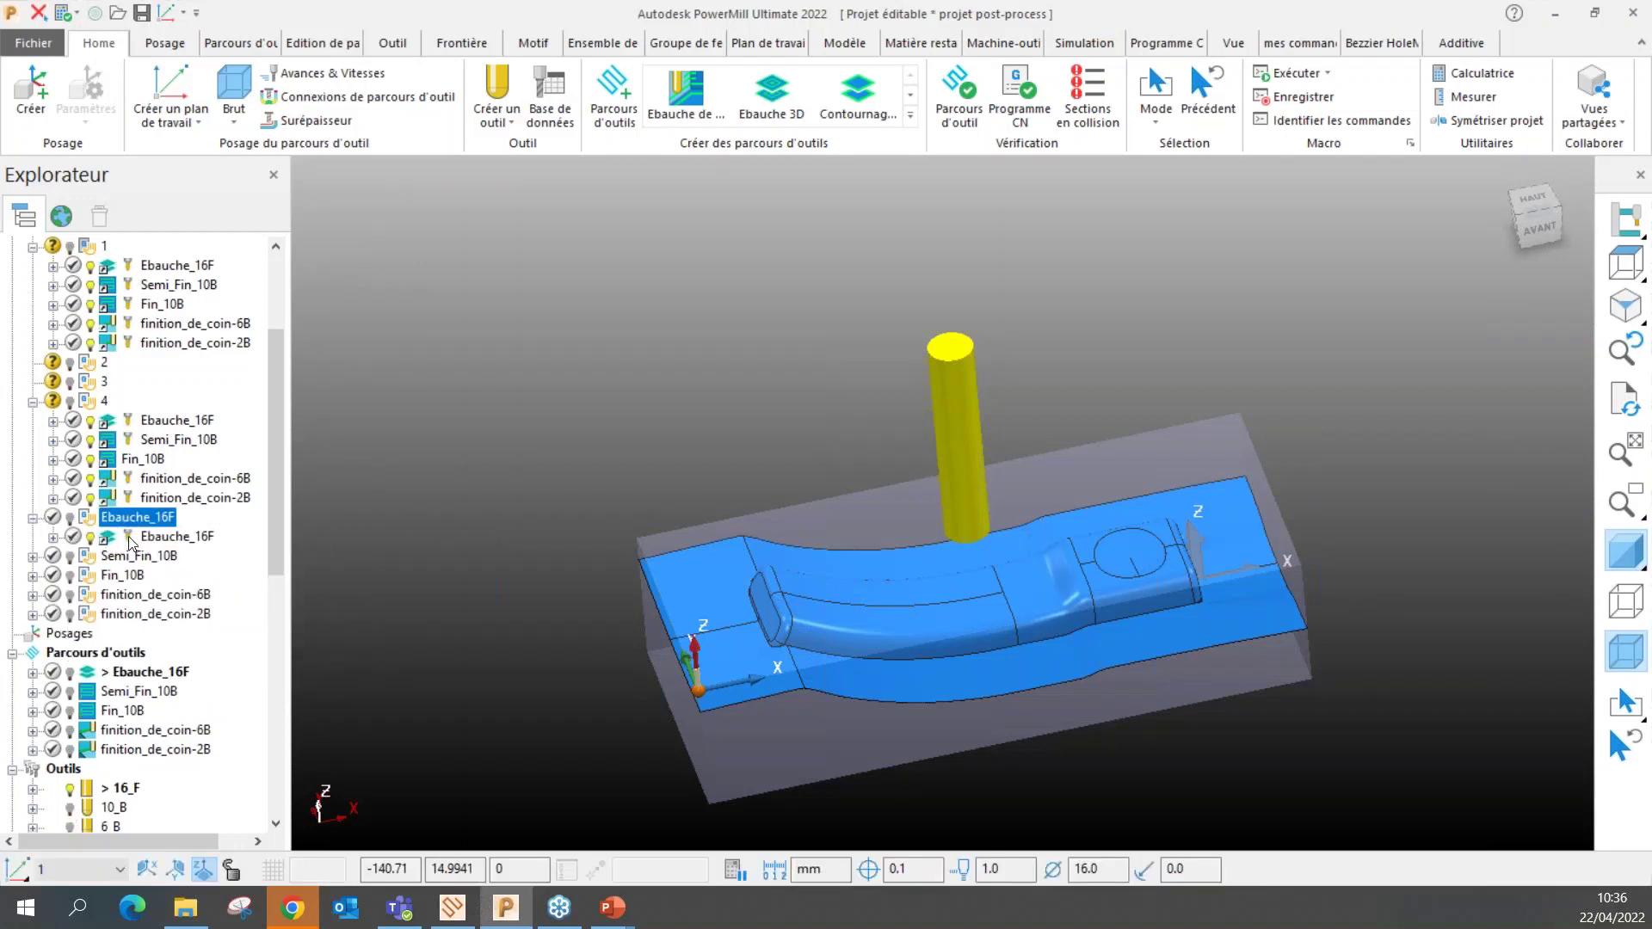
{"action": "left_click", "coordinate": [33, 556]}
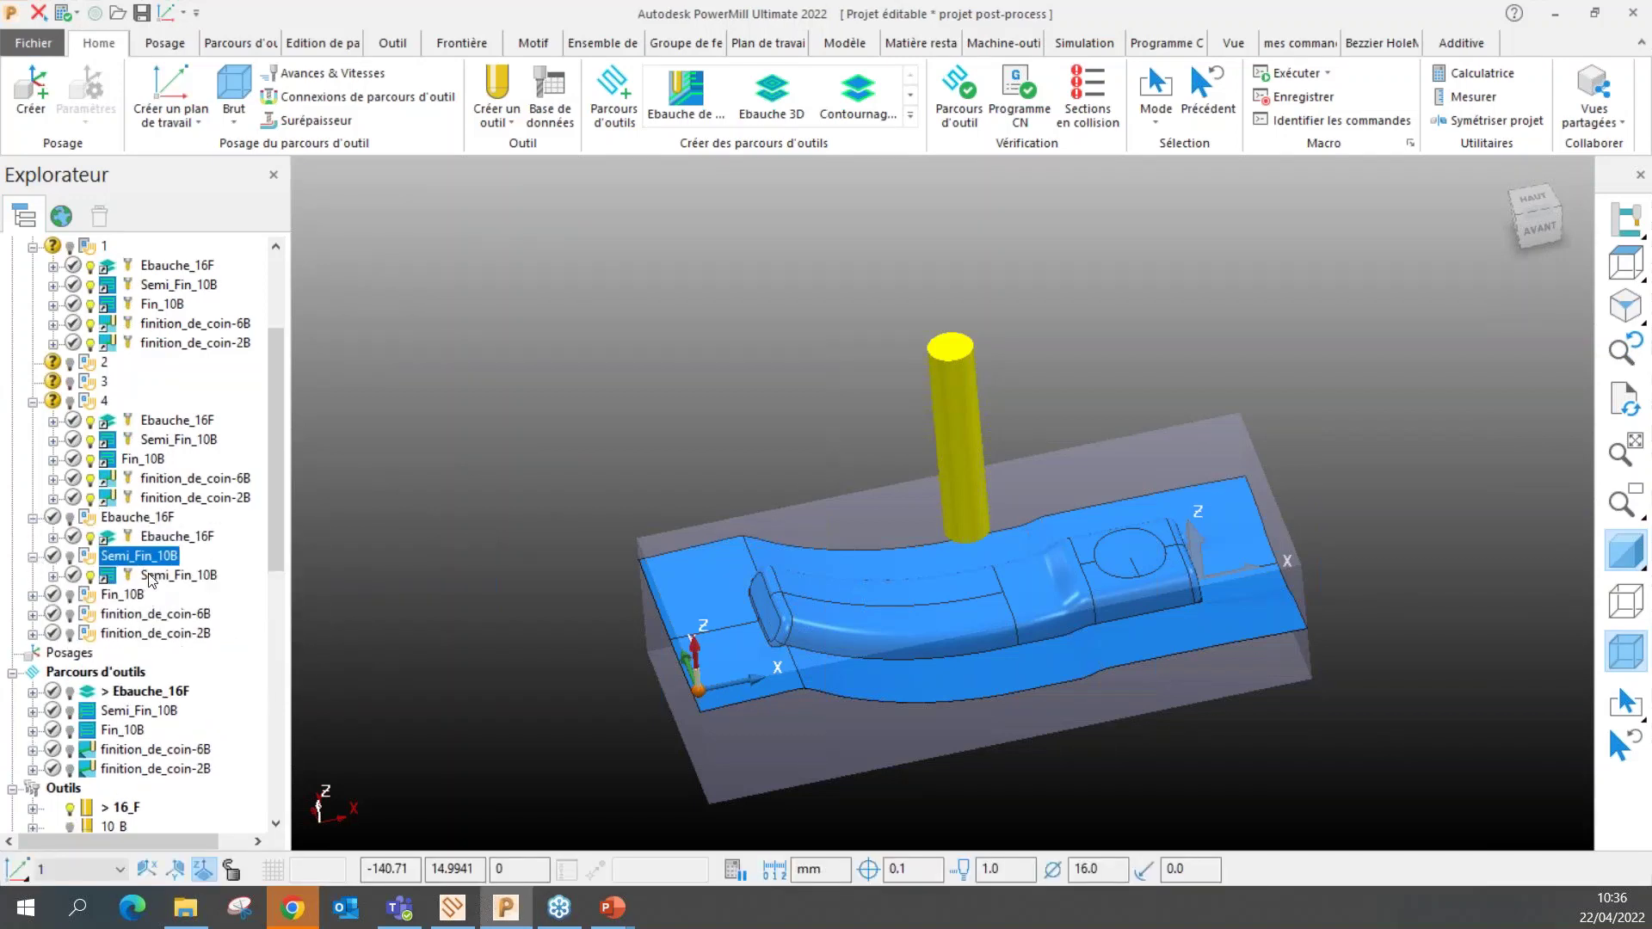
{"action": "left_click", "coordinate": [33, 594]}
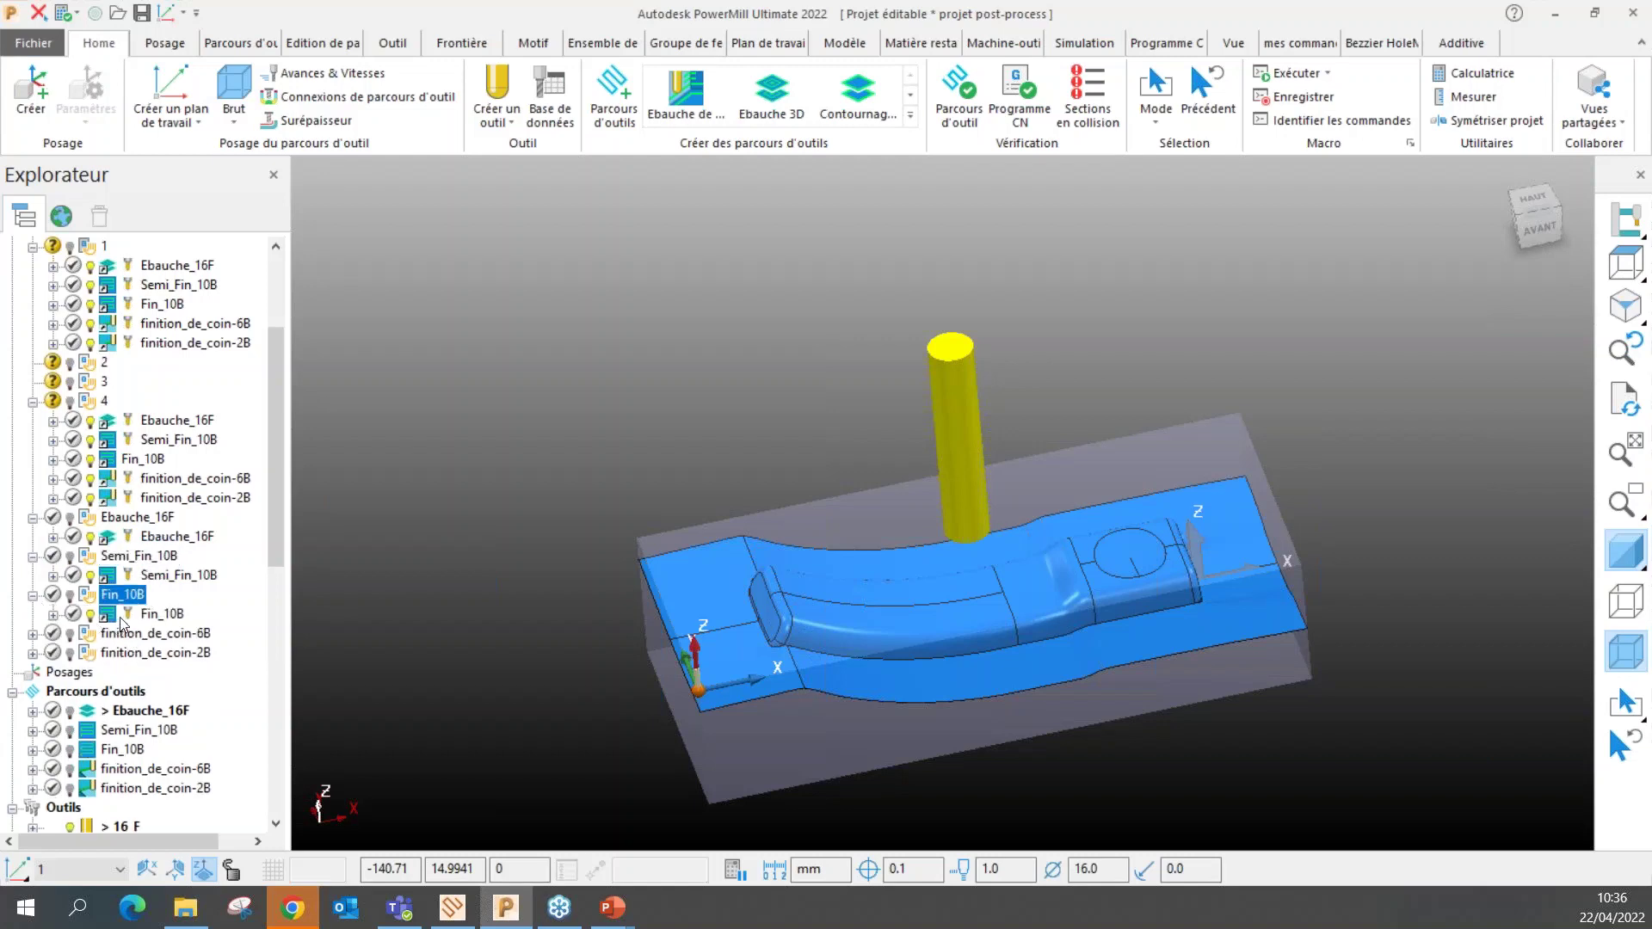
{"action": "left_click", "coordinate": [33, 633]}
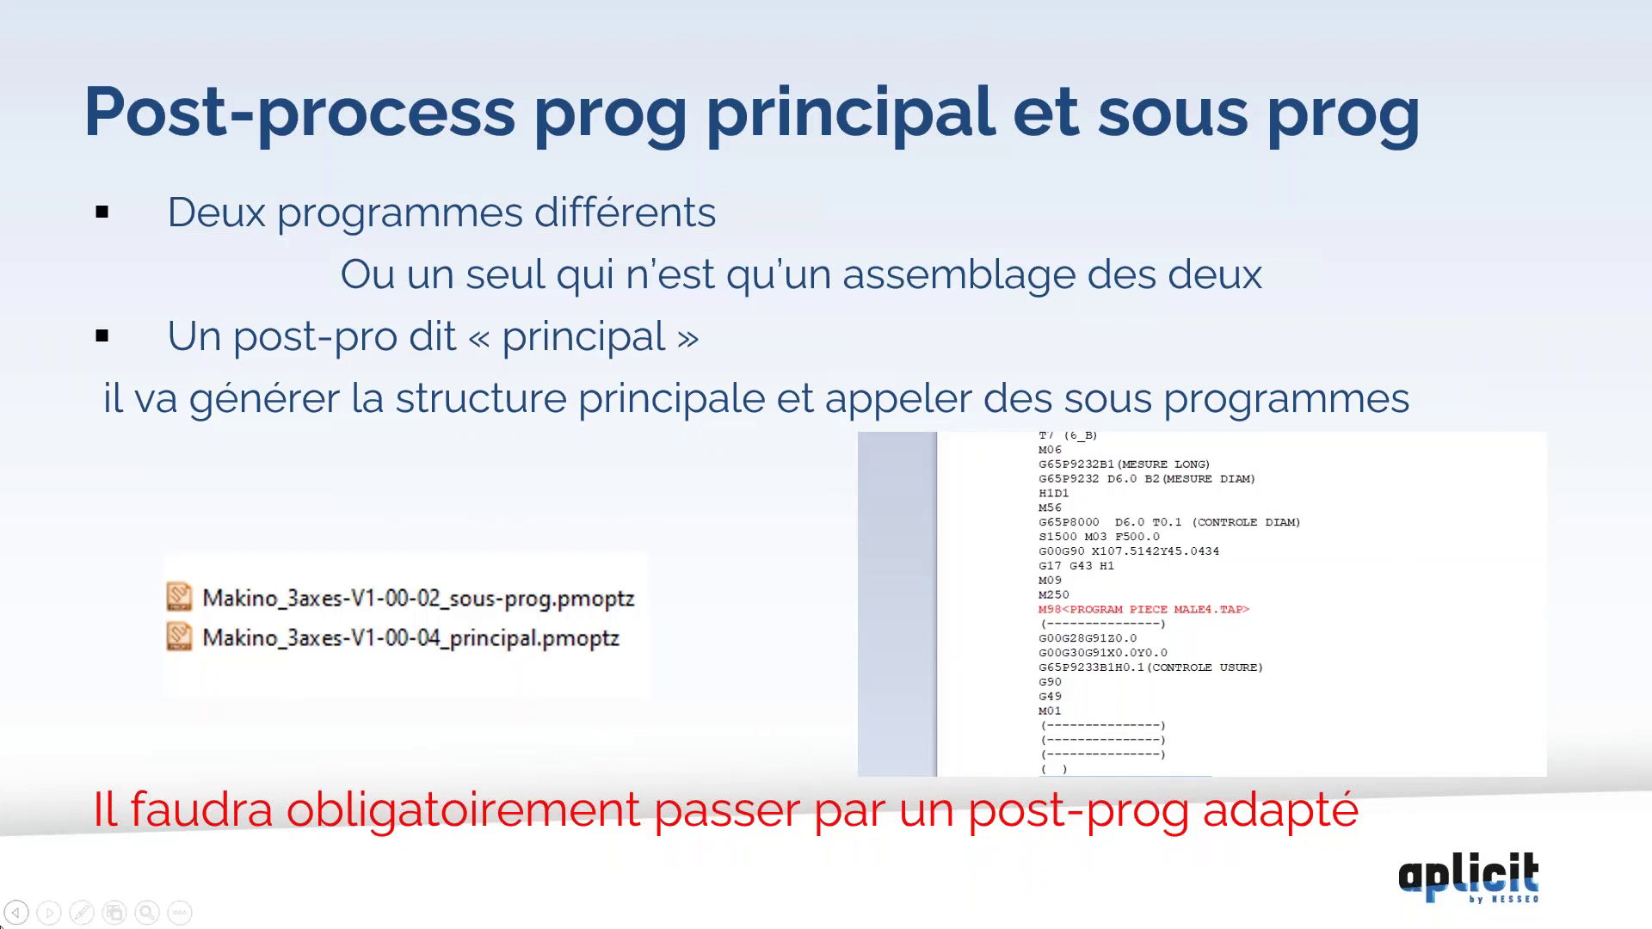
Switch from the slideshow to PowerMill and set the "program piece male" NC program's output options to write a file for each toolpath
{"action": "key", "text": "alt+Tab"}
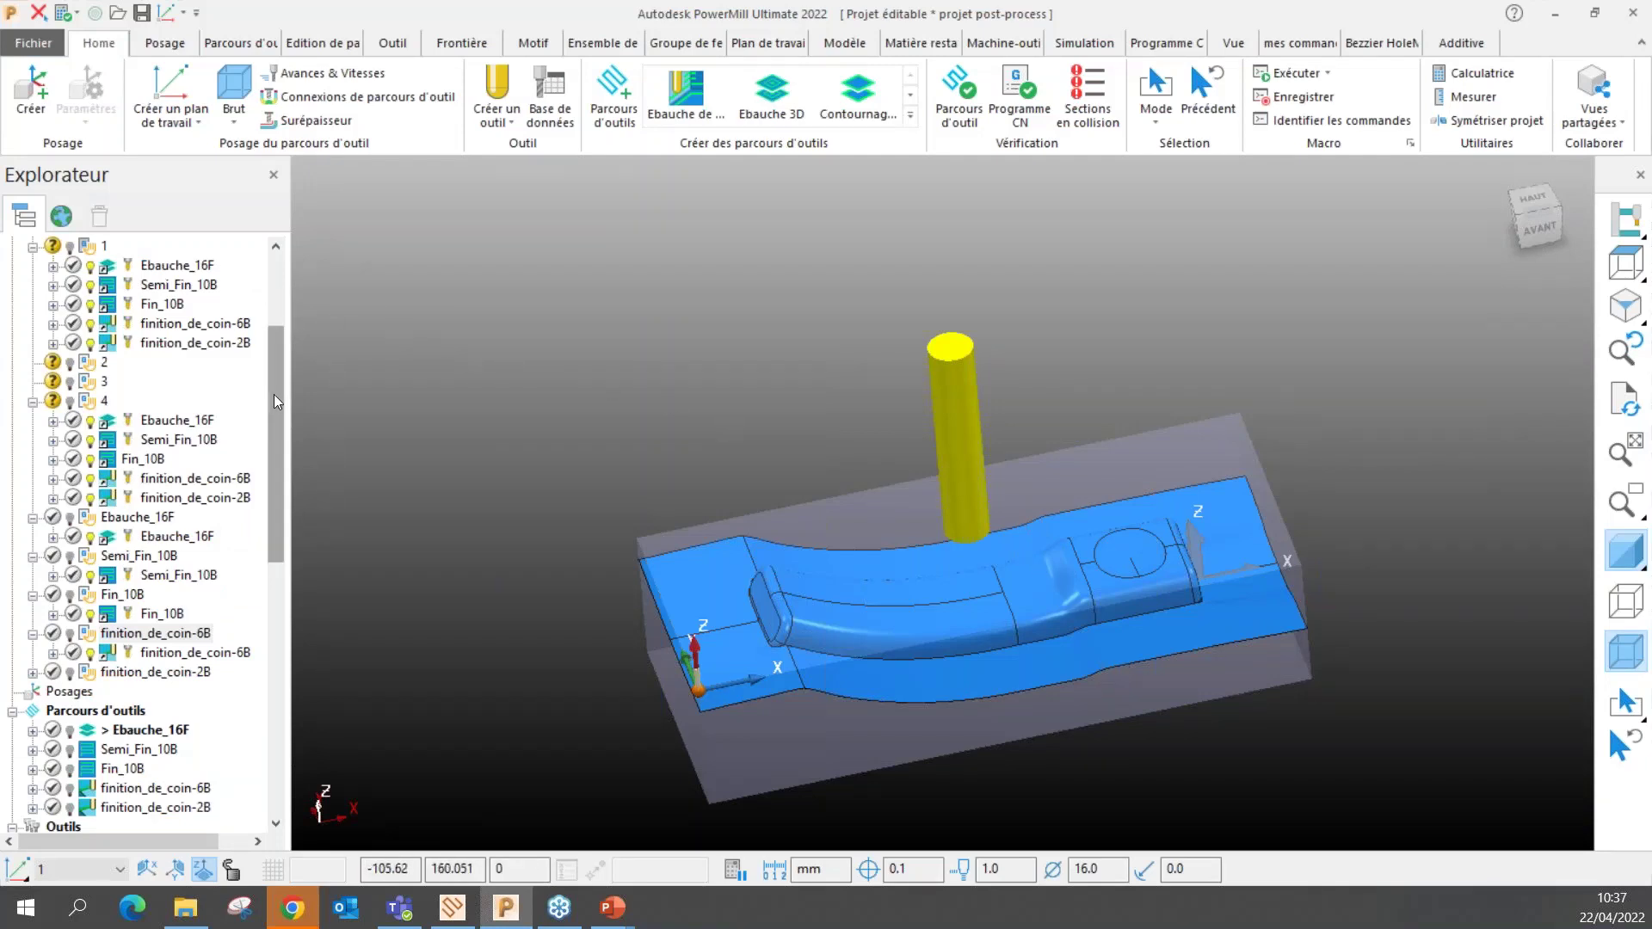
{"action": "scroll", "coordinate": [274, 431], "scroll_direction": "up", "scroll_amount": 3}
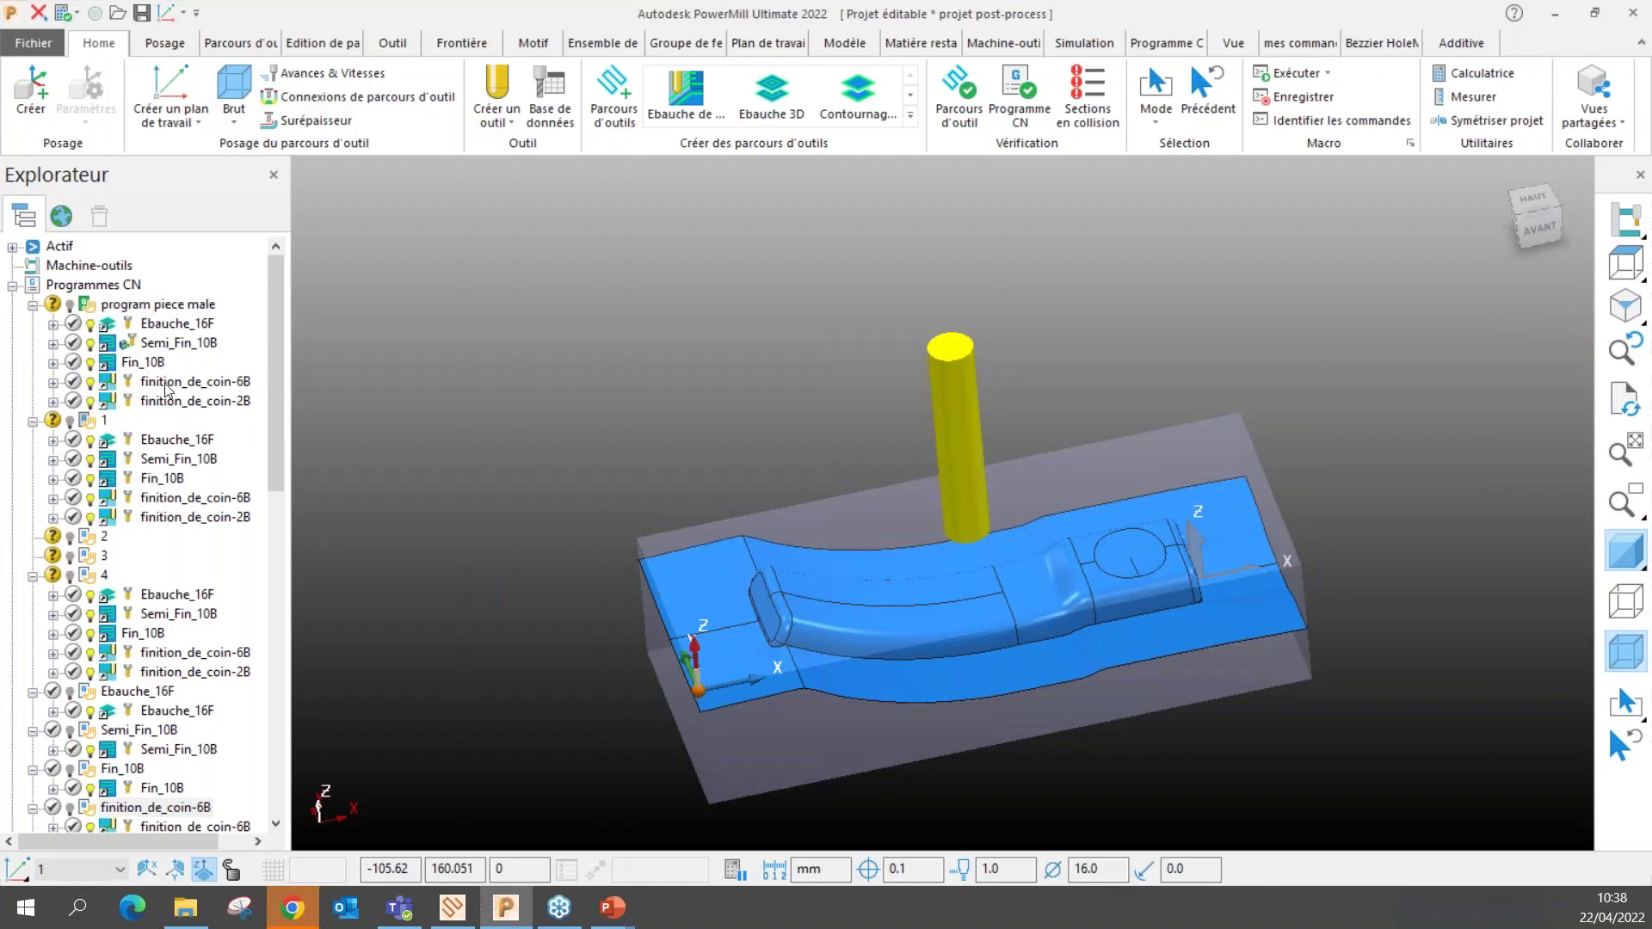
{"action": "right_click", "coordinate": [156, 309]}
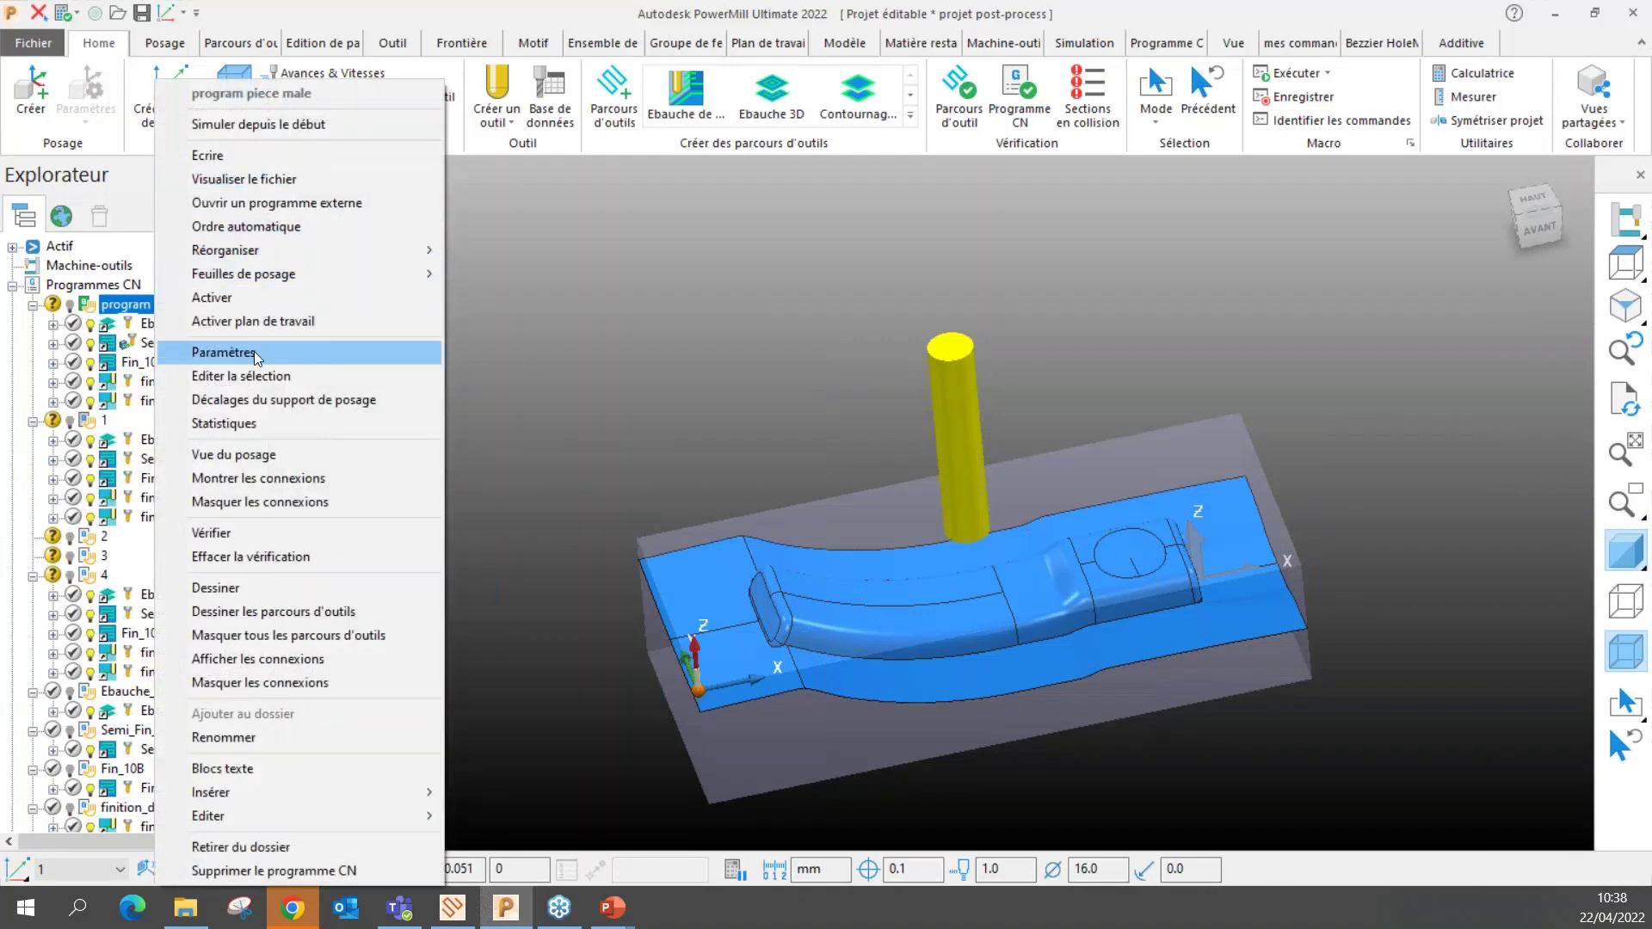
{"action": "left_click", "coordinate": [710, 336]}
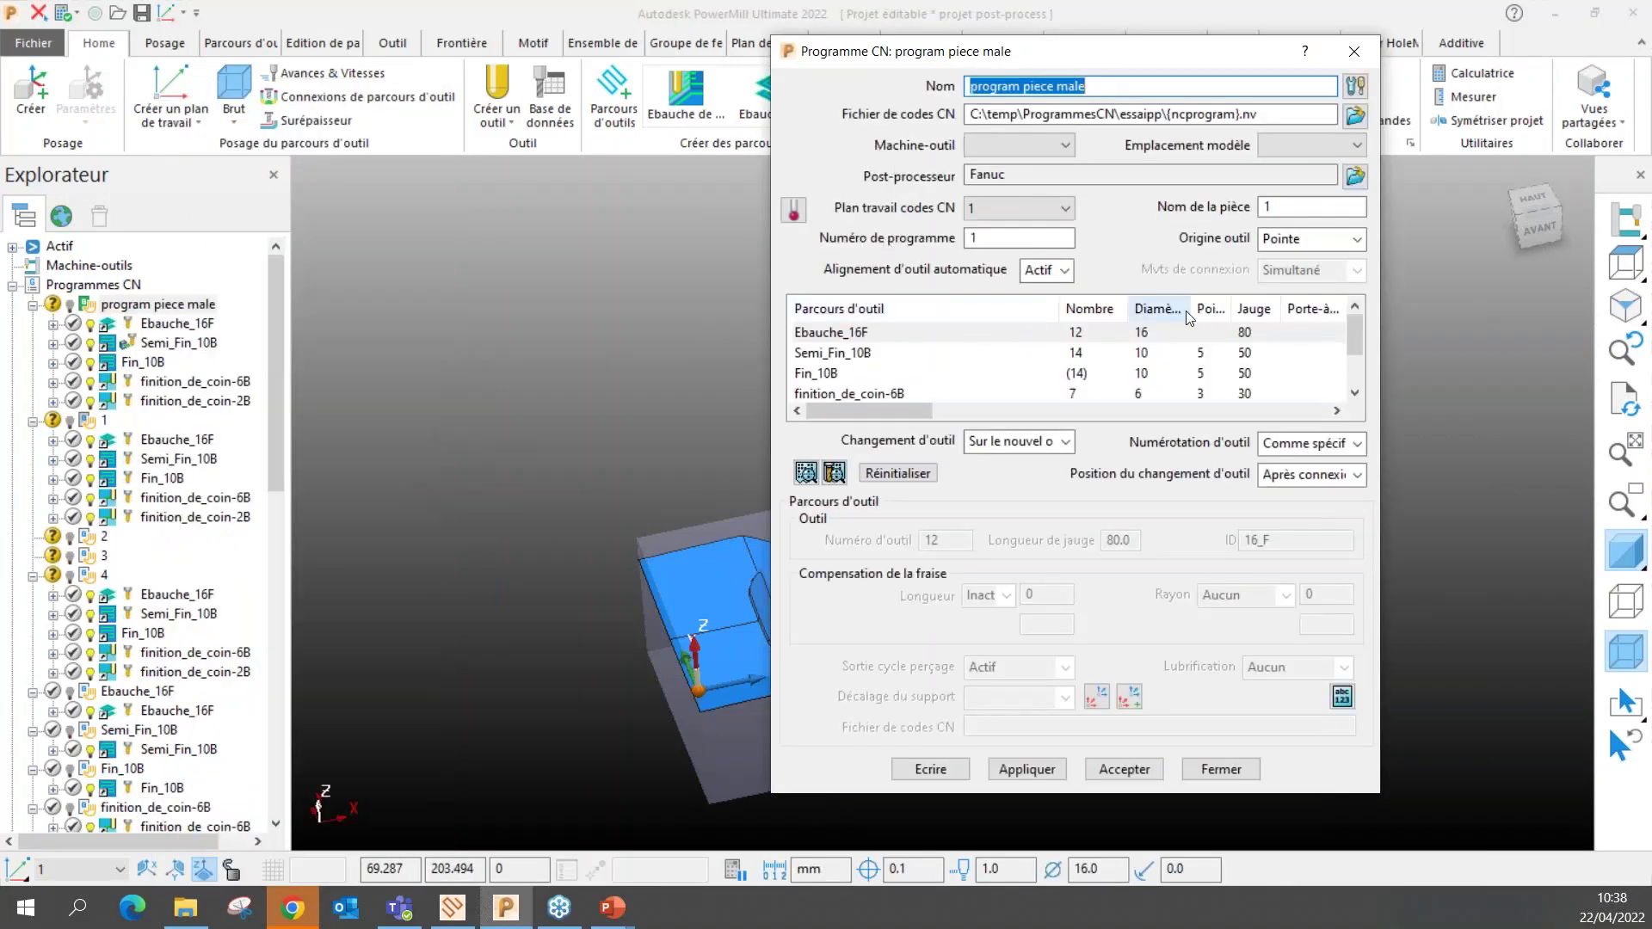
{"action": "left_click", "coordinate": [1355, 85]}
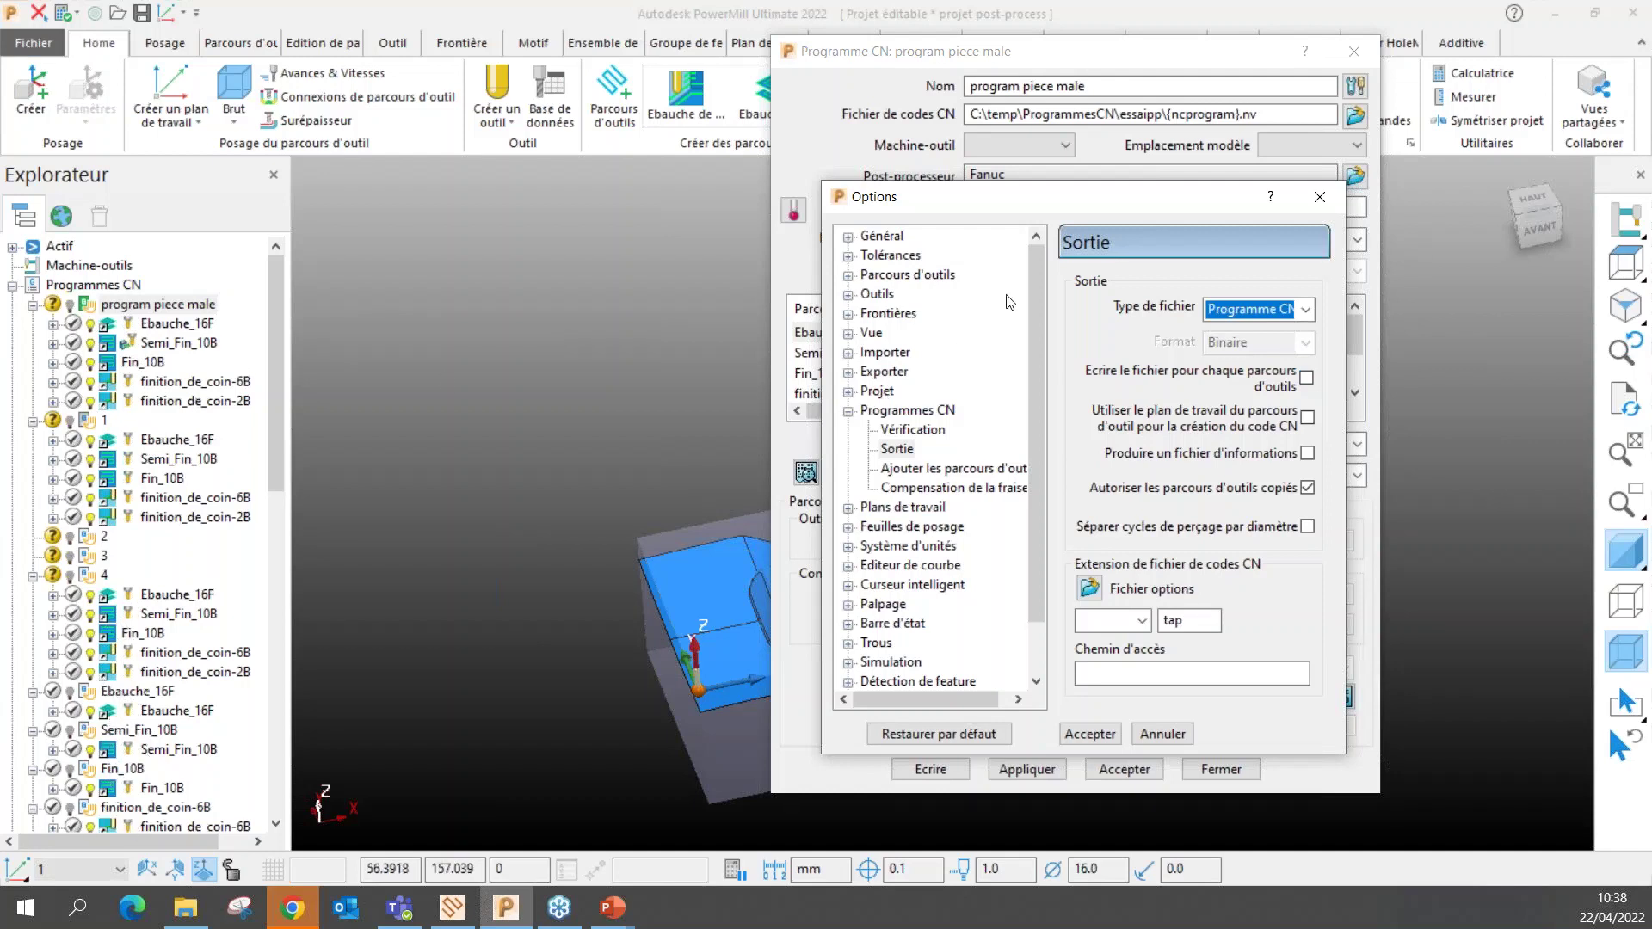
{"action": "left_click", "coordinate": [1307, 376]}
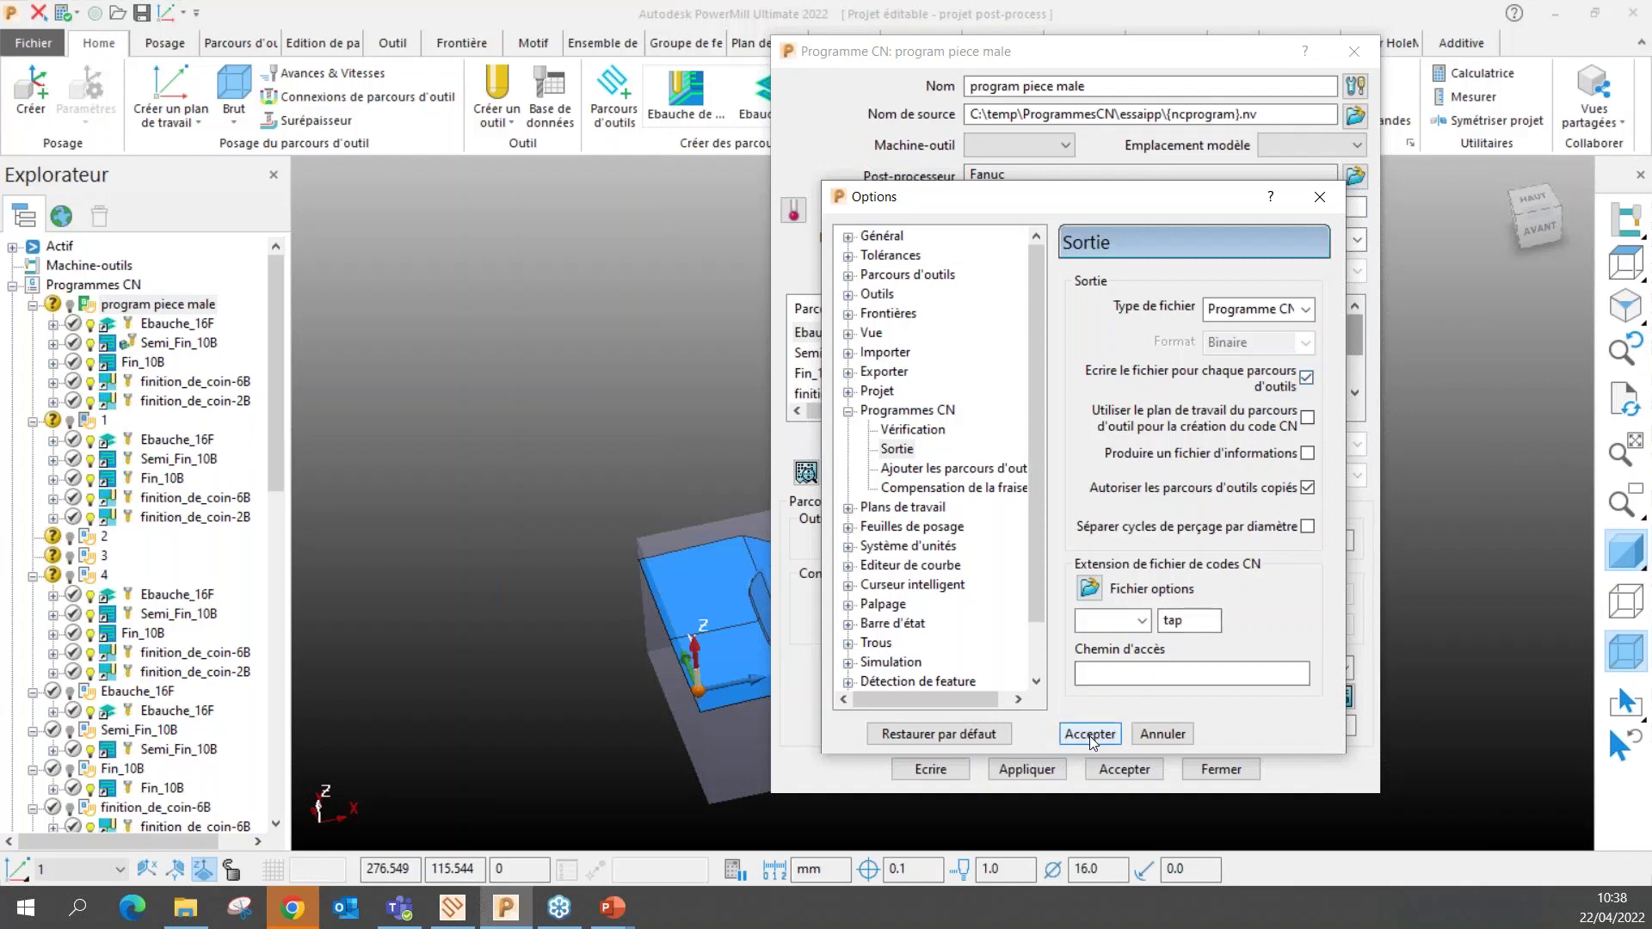
{"action": "left_click", "coordinate": [1319, 196]}
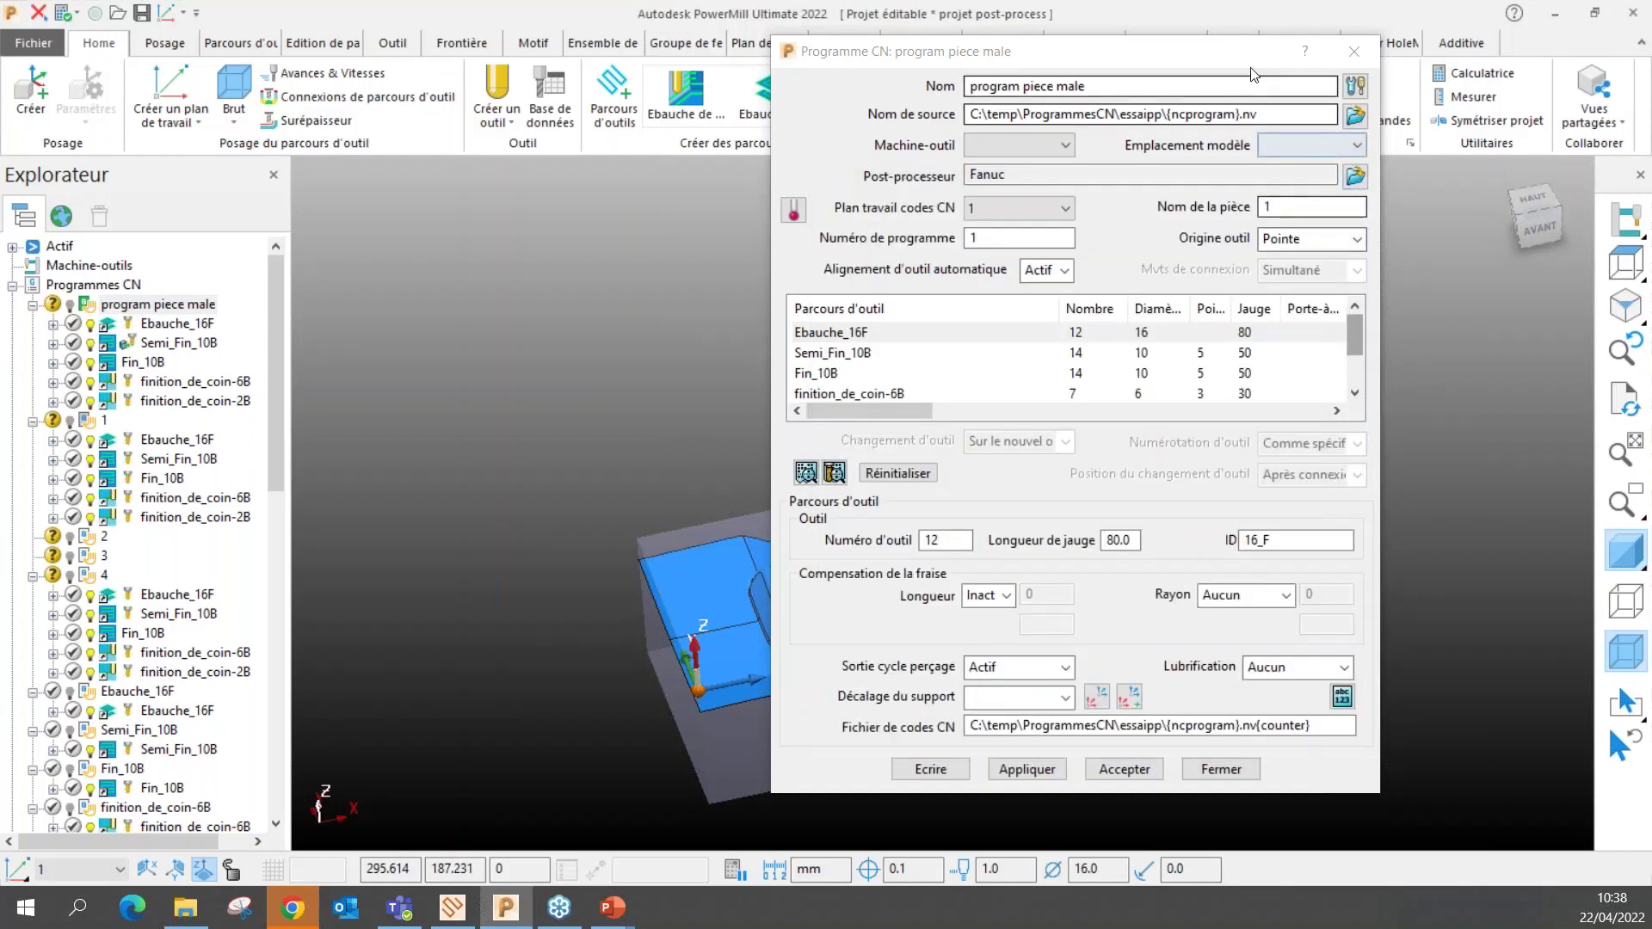